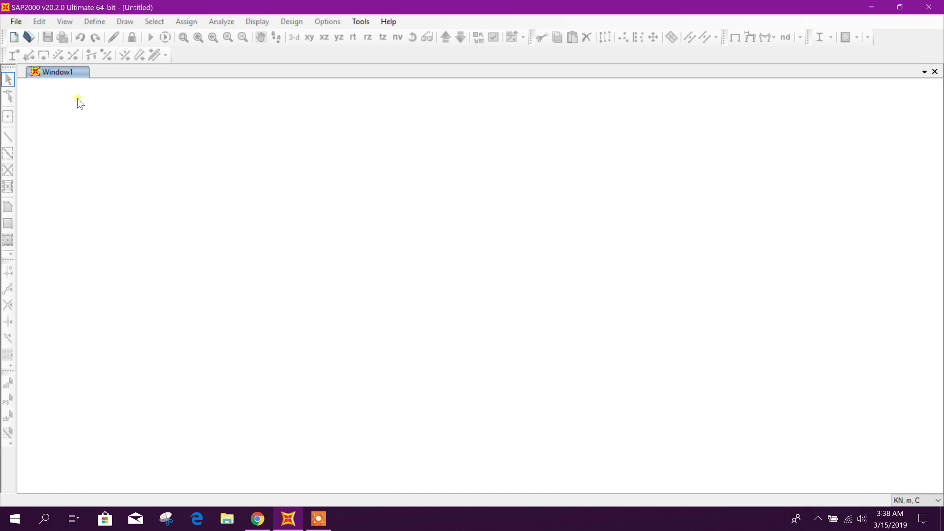
Start a new model from the 3D Trusses template with truss type Transmission Tower 1
click(14, 37)
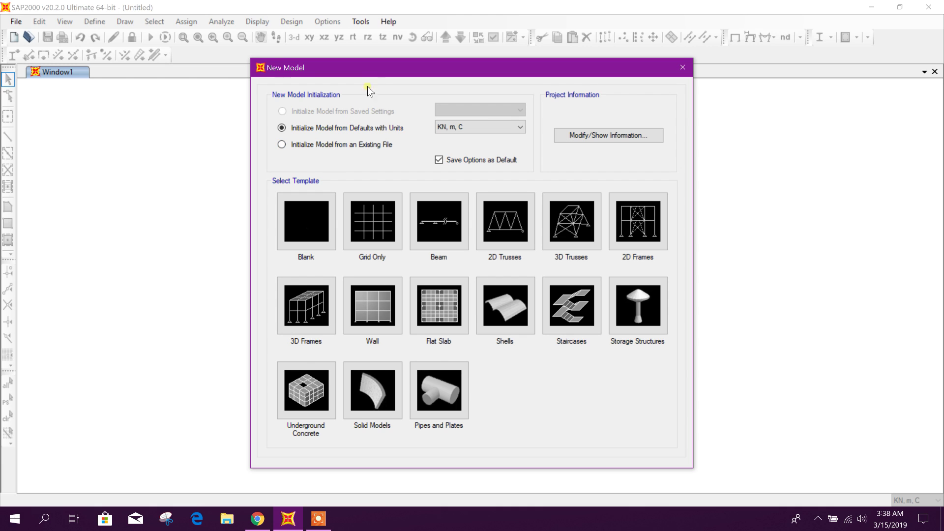
drag(371, 67, 337, 54)
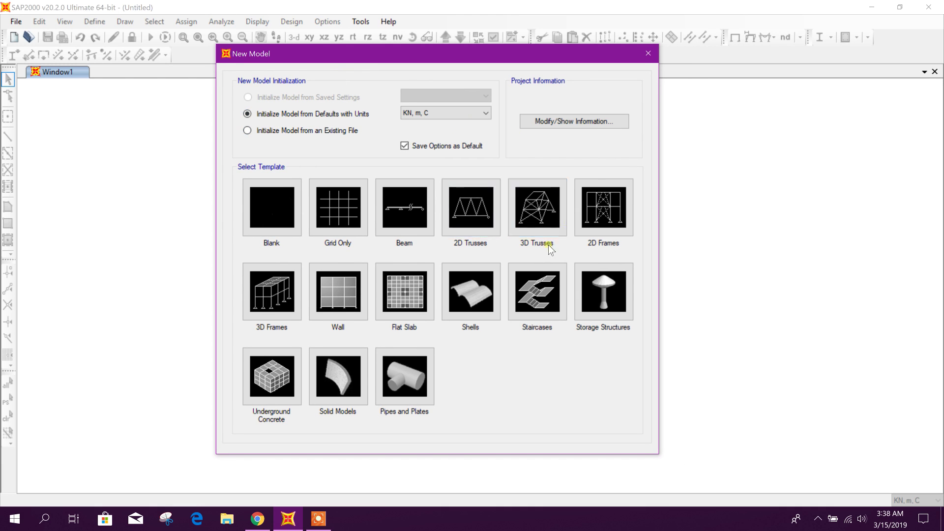
click(540, 204)
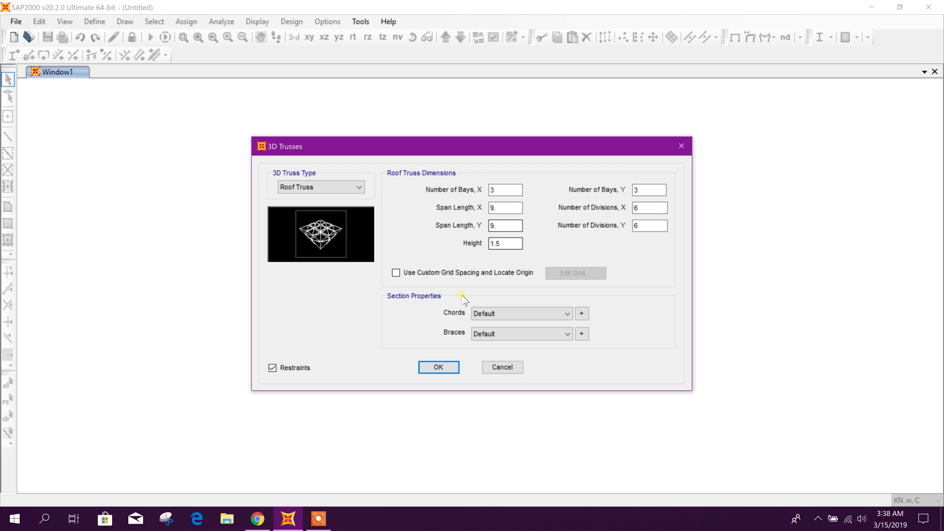
click(337, 189)
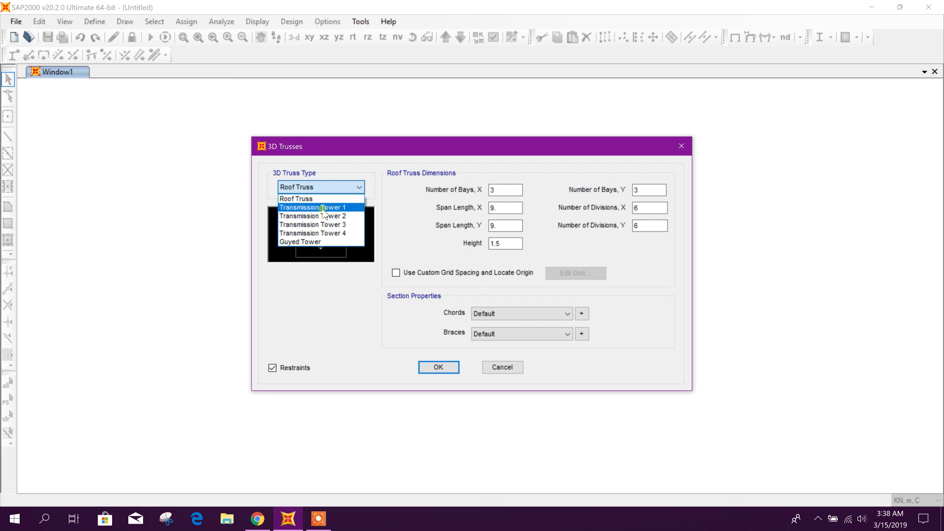
click(325, 207)
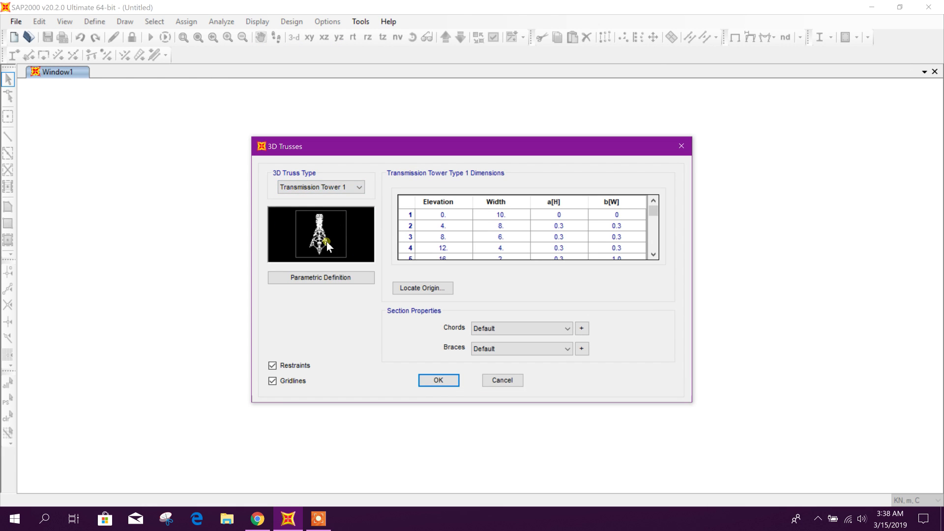
Review the Transmission Tower 1 parametric definition diagram, then begin editing the row 2 elevation
click(363, 280)
drag(417, 152, 529, 138)
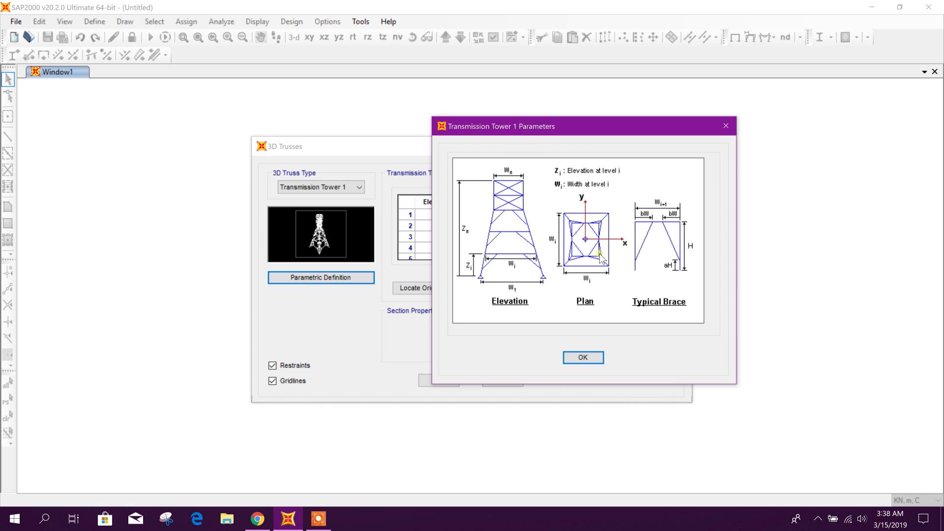
click(583, 354)
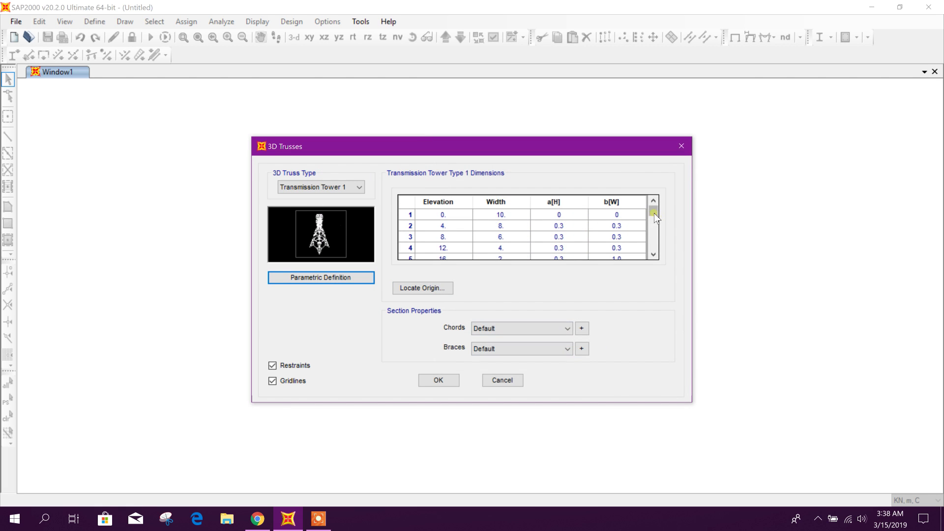
click(462, 226)
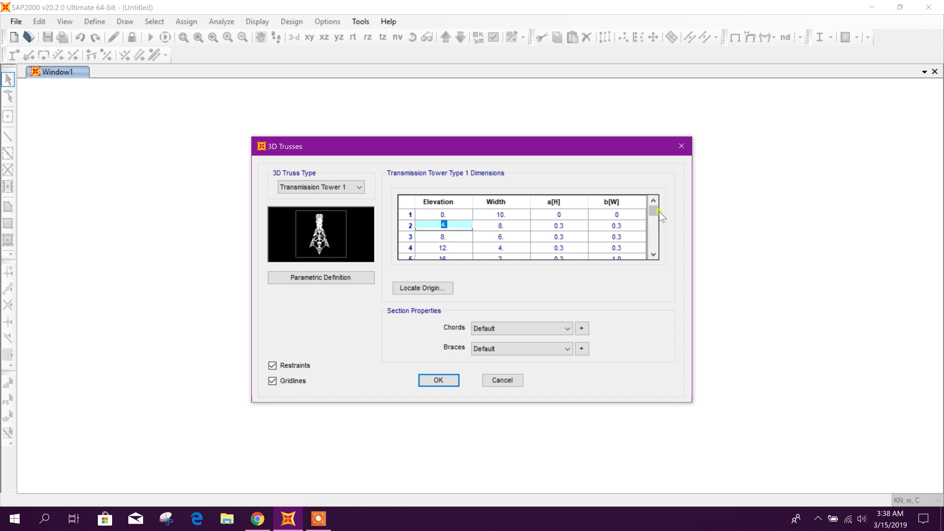
Set the elevations of rows 2 through 5 to 5, 10, 15 and 20
click(449, 236)
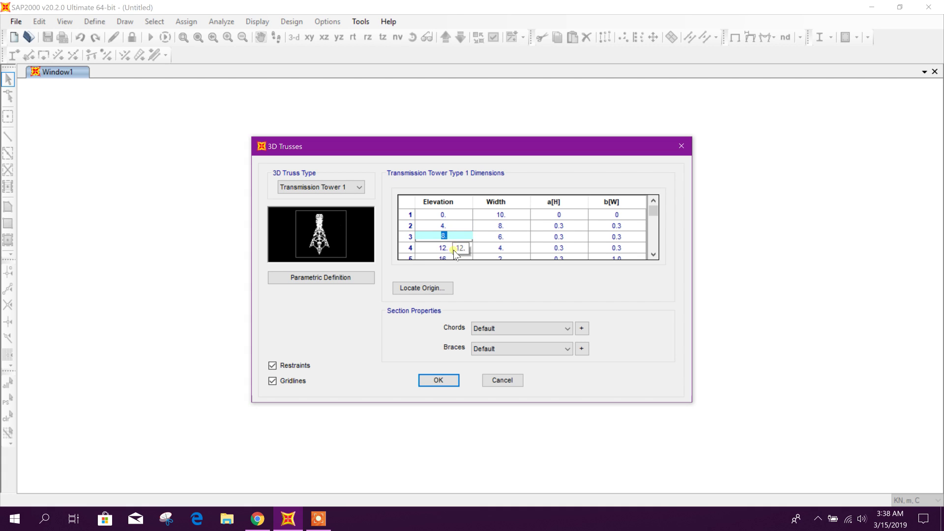
click(449, 225)
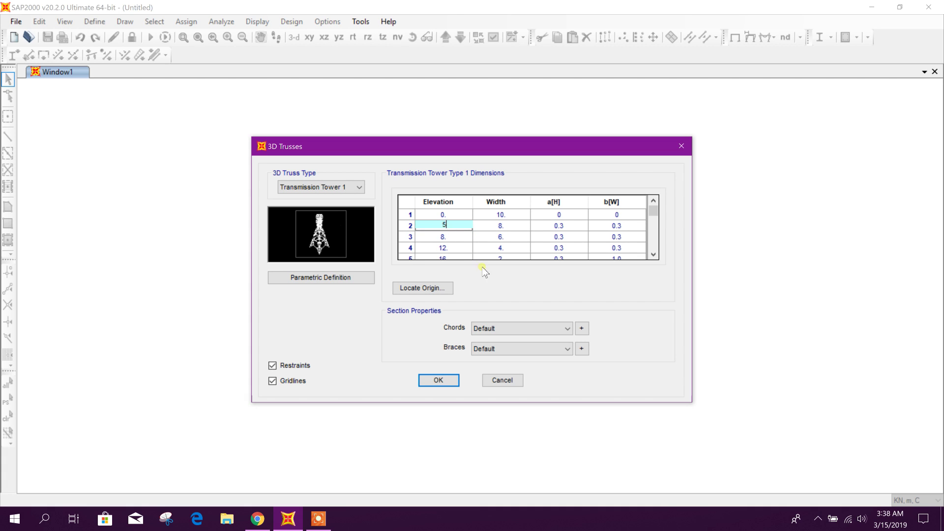
click(455, 235)
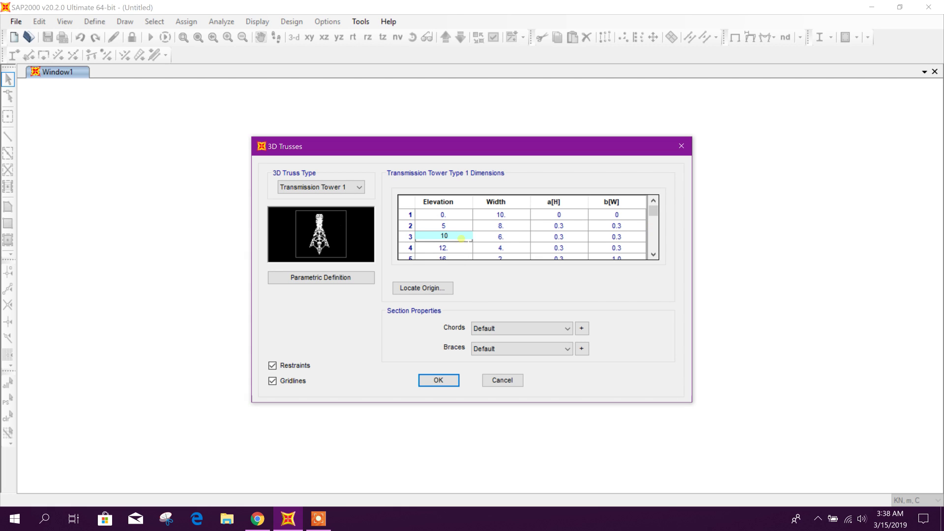
key(Up)
key(Down)
key(Down)
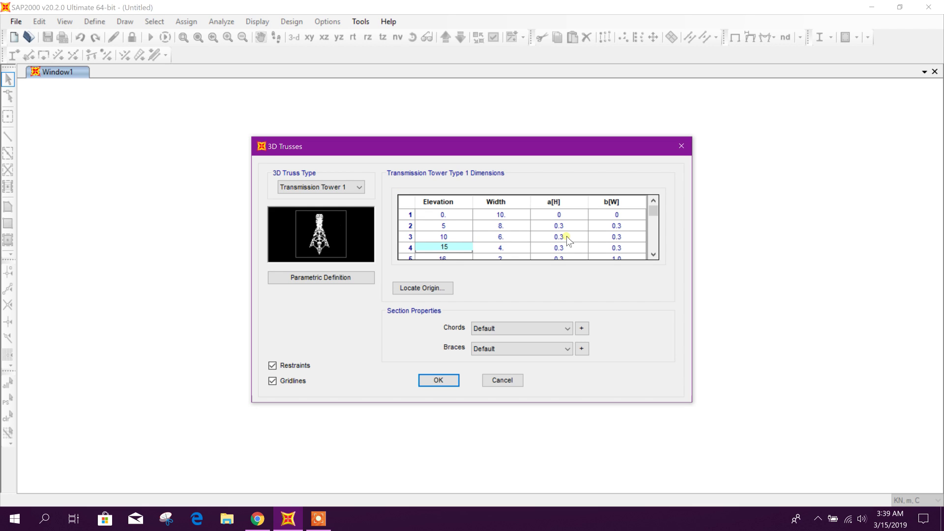
text(15)
click(653, 255)
click(653, 255)
click(462, 237)
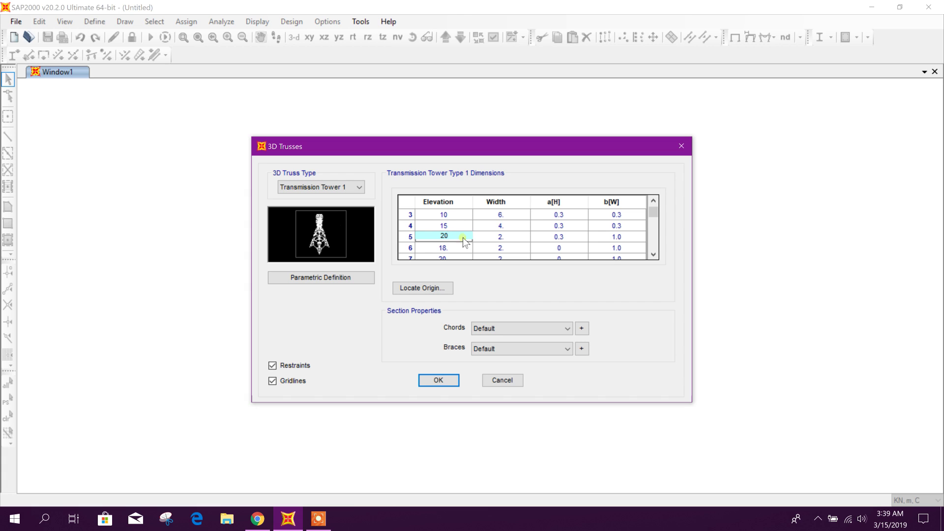
text(20)
key(Down)
Set the elevations of rows 6, 7 and 8 to 25, 27 and 29
scroll(468, 255, down, 1)
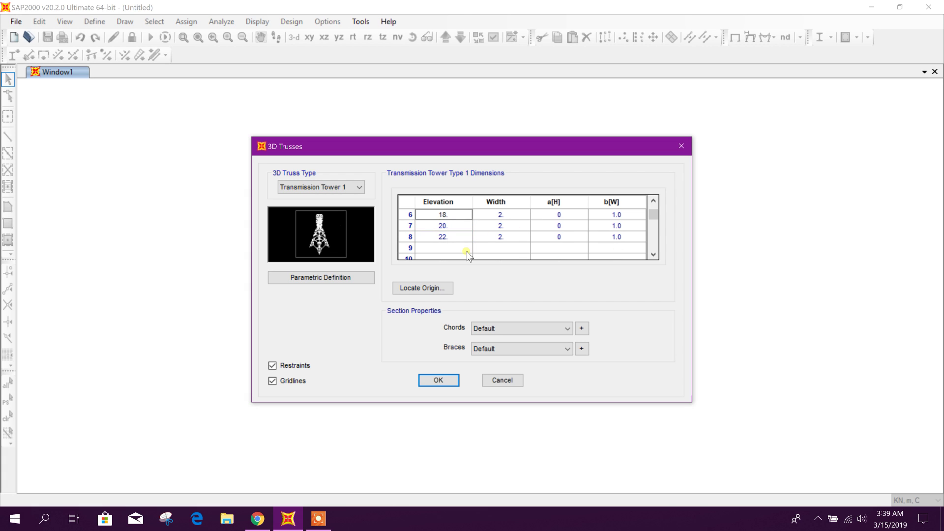
click(449, 218)
text(25)
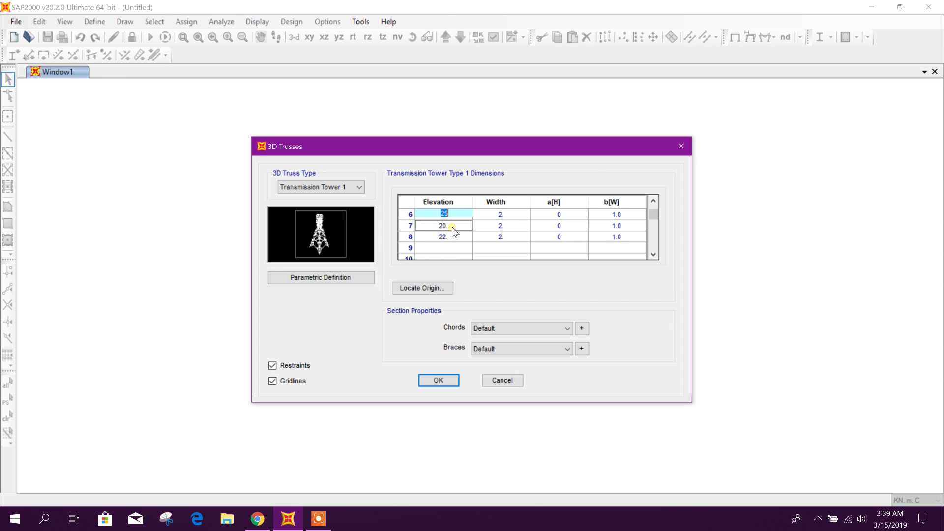
click(452, 226)
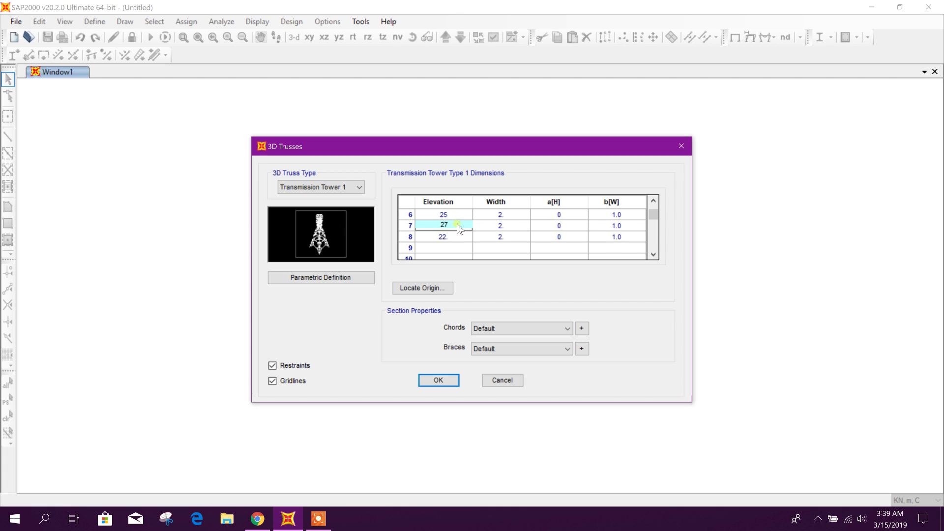
text(27)
click(456, 236)
click(448, 237)
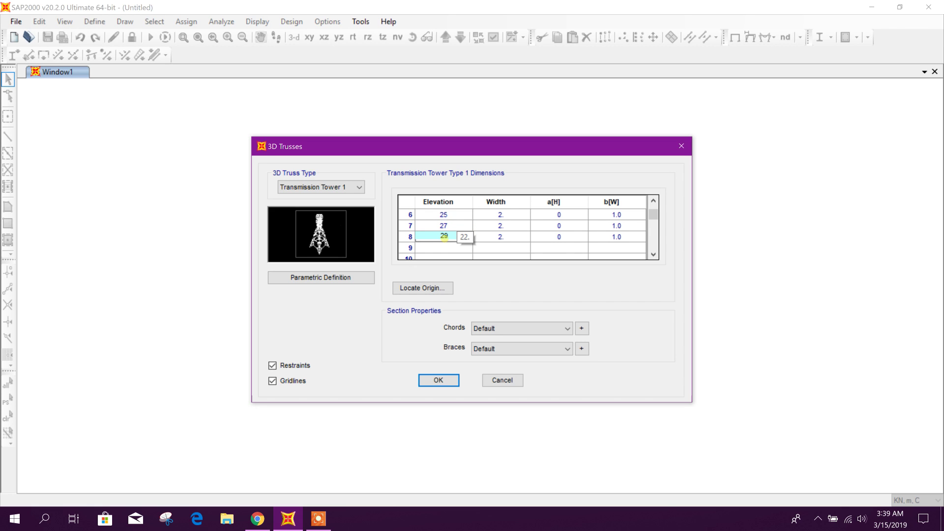
click(434, 250)
text(31)
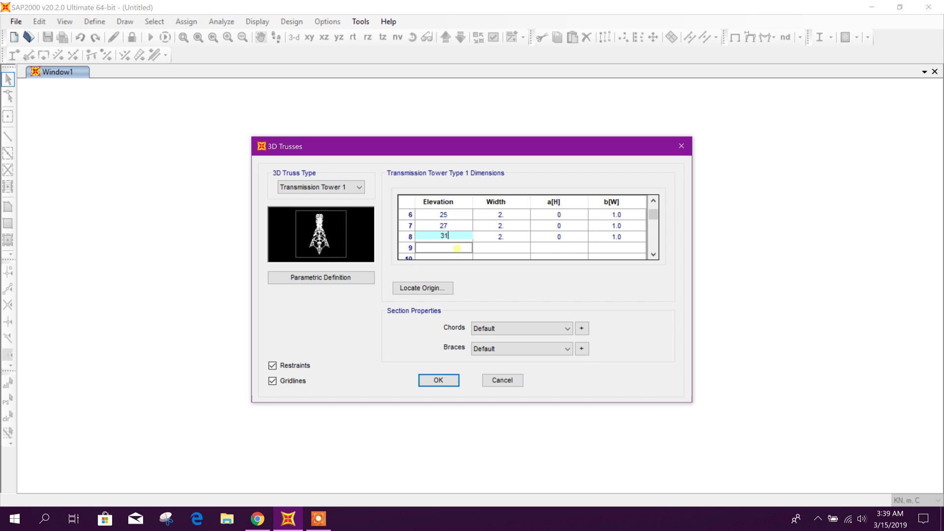
click(505, 238)
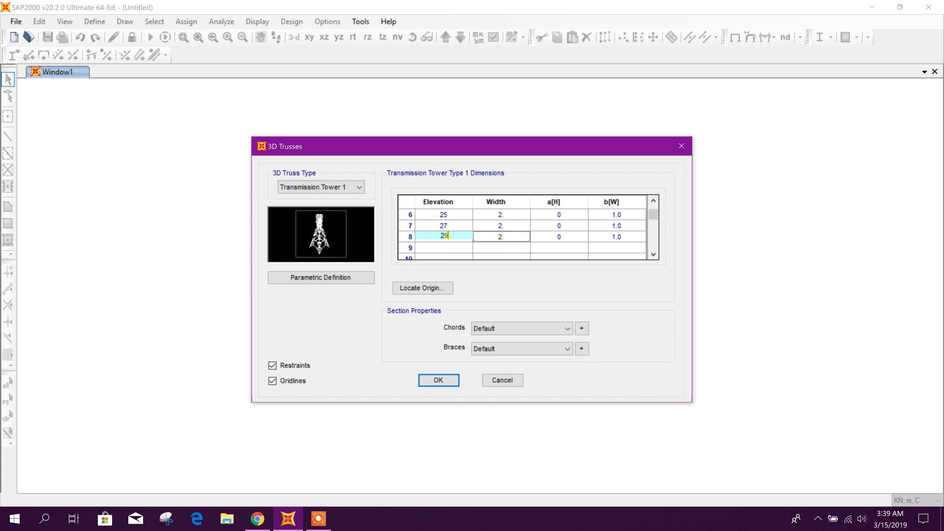
Add row 9 with elevation 31, width 2, a[H] 0 and b[W] 1
click(443, 248)
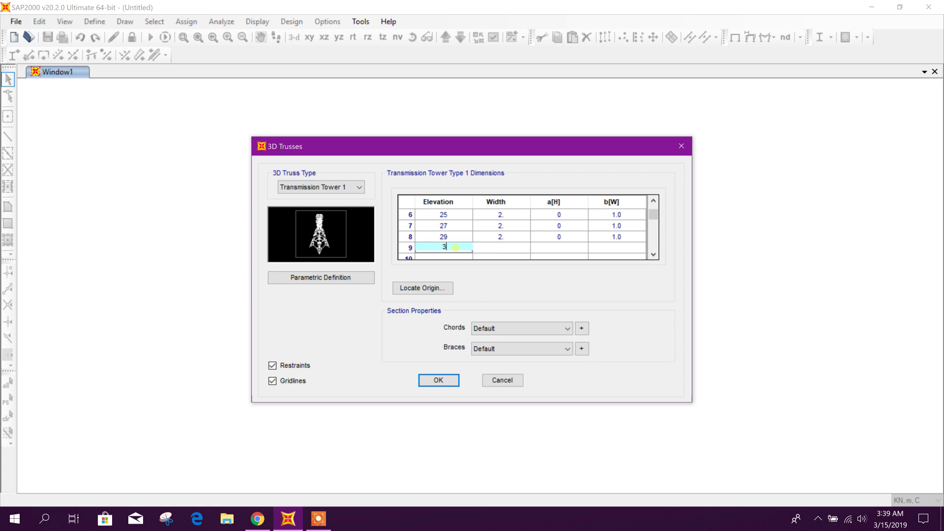
click(498, 238)
click(502, 248)
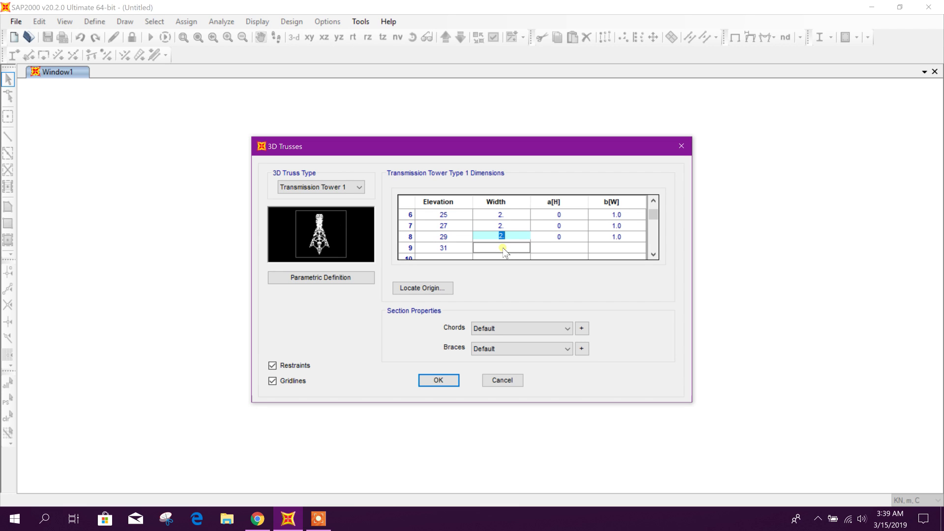
click(505, 247)
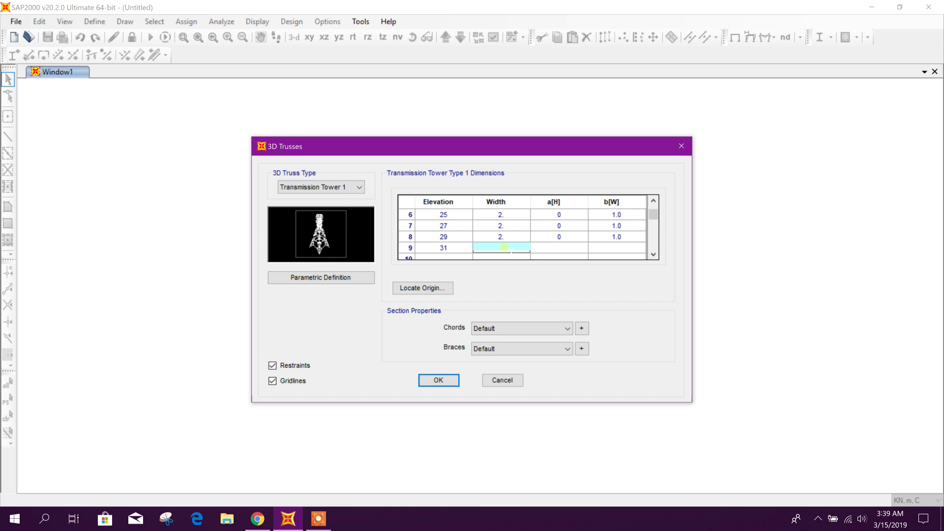
text(2)
click(551, 247)
click(571, 248)
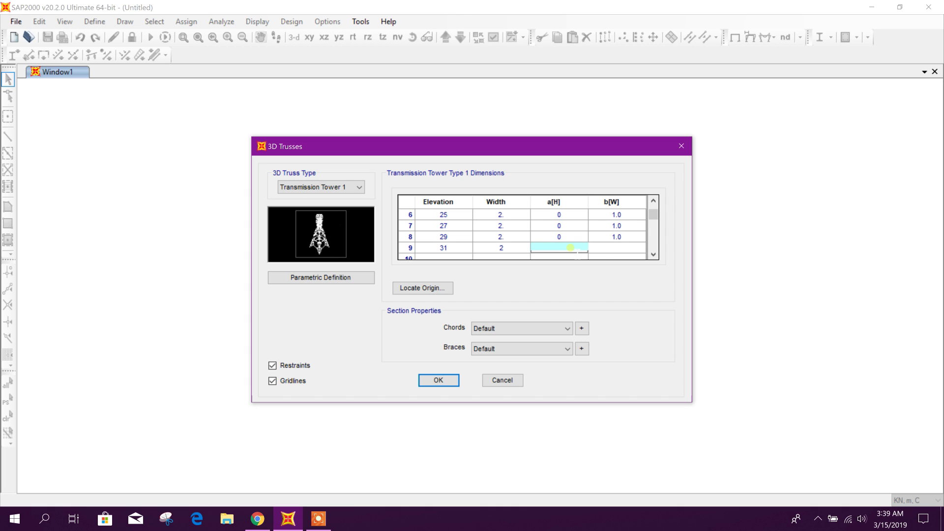
text(0)
click(605, 250)
click(615, 247)
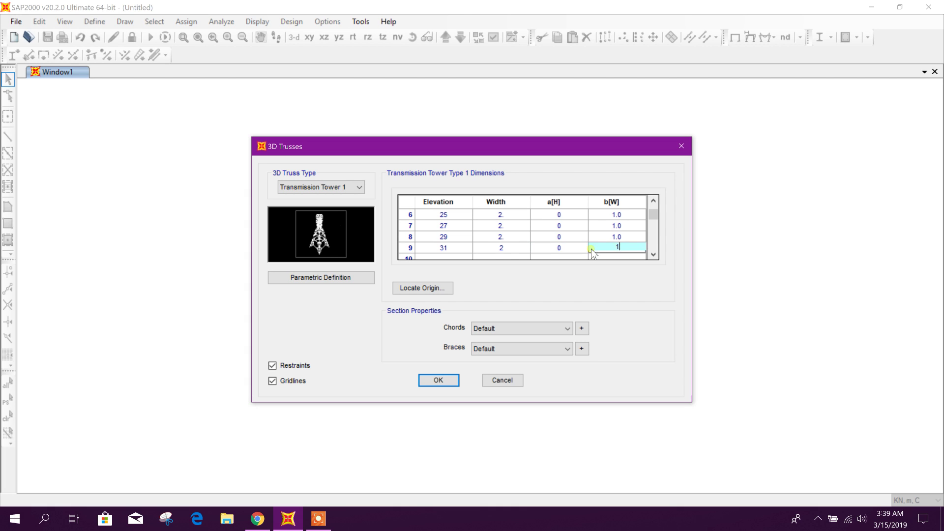
click(495, 247)
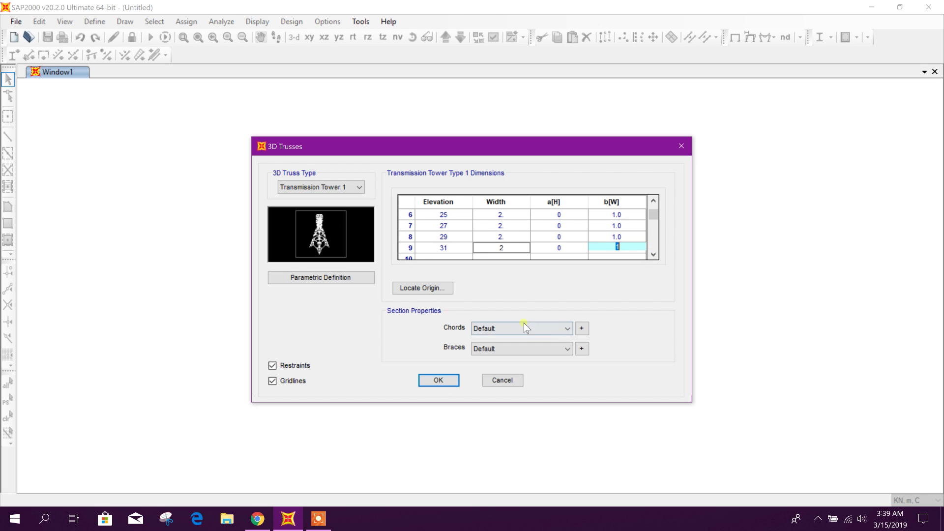
Import a new angle frame section from the Euro.pro section file
click(582, 328)
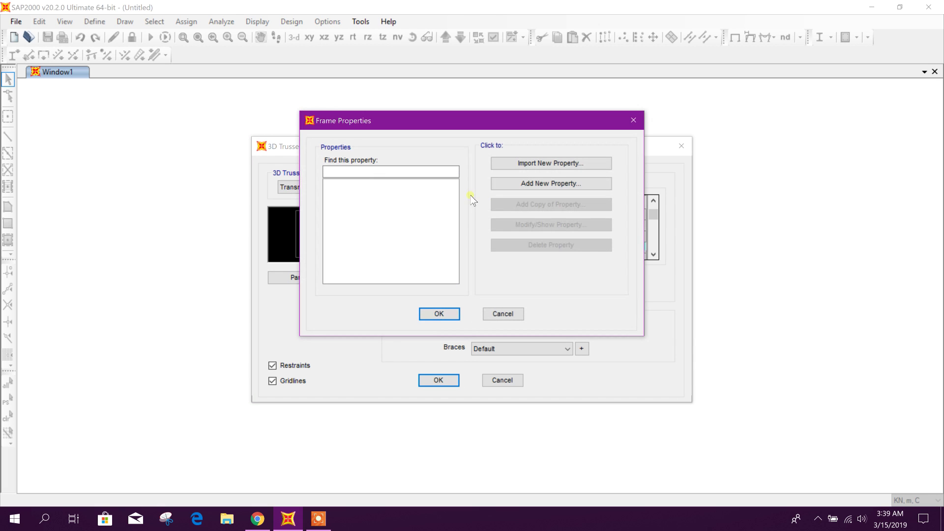
click(552, 164)
click(588, 204)
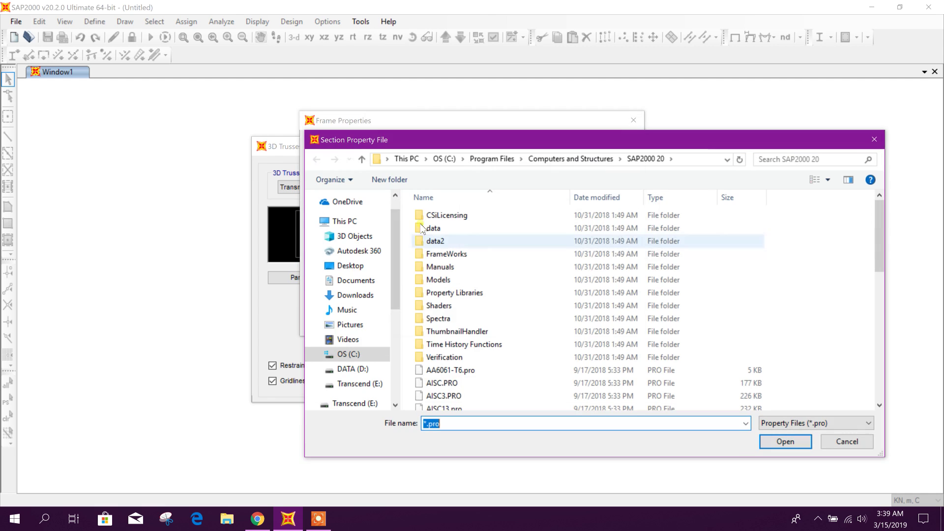
scroll(397, 230, down, 3)
scroll(397, 229, down, 4)
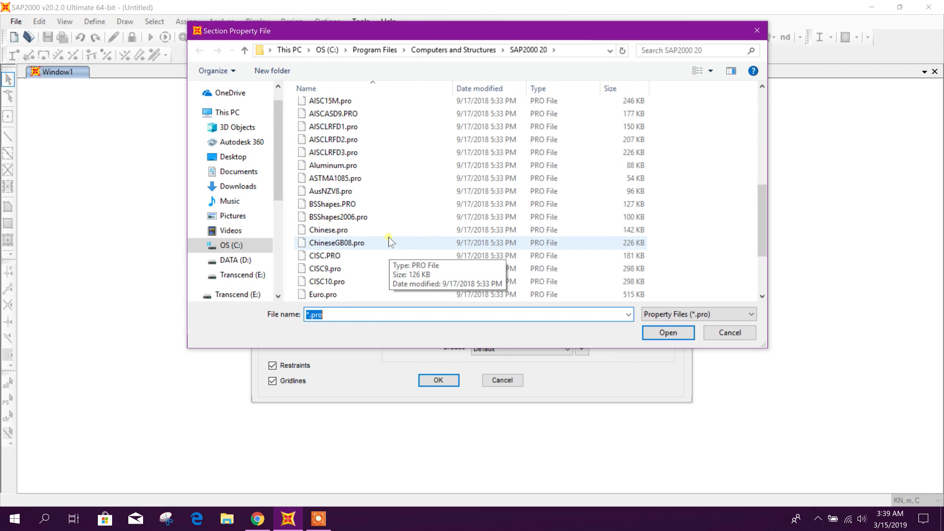
scroll(372, 262, down, 1)
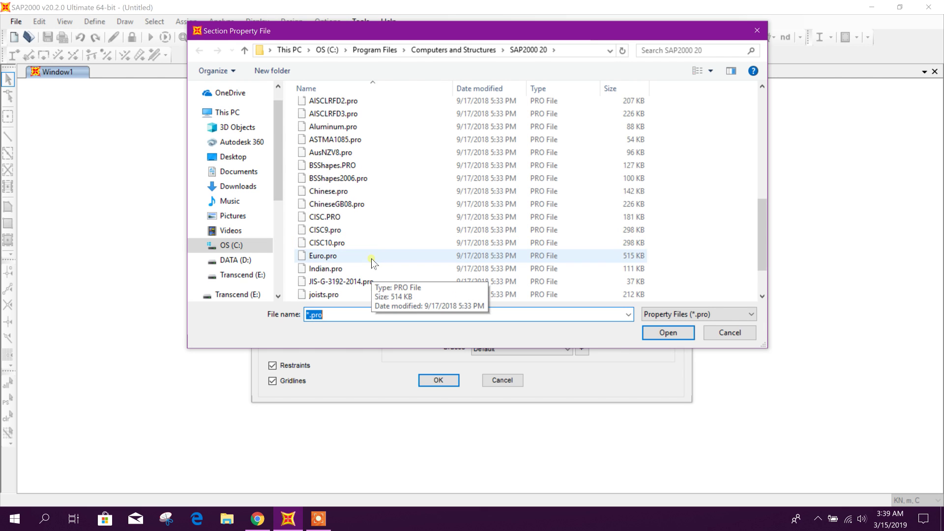
scroll(376, 241, up, 2)
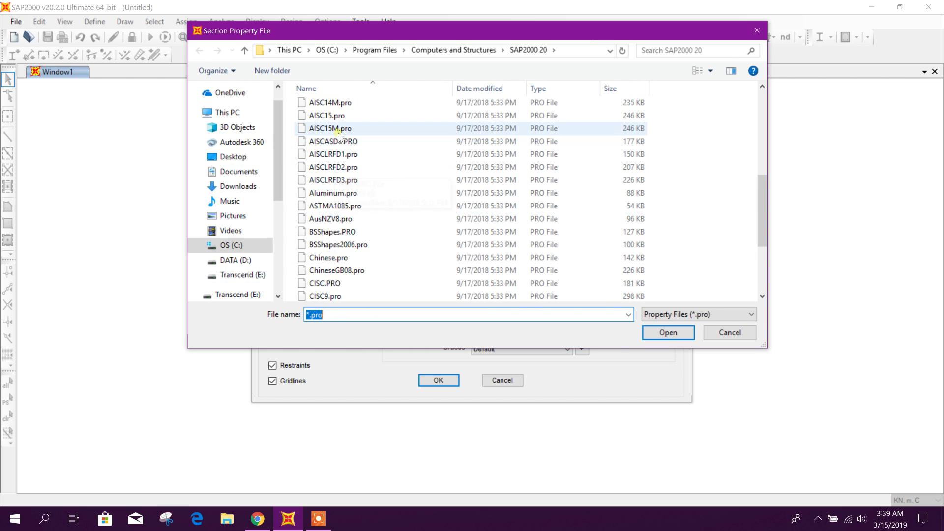
click(339, 115)
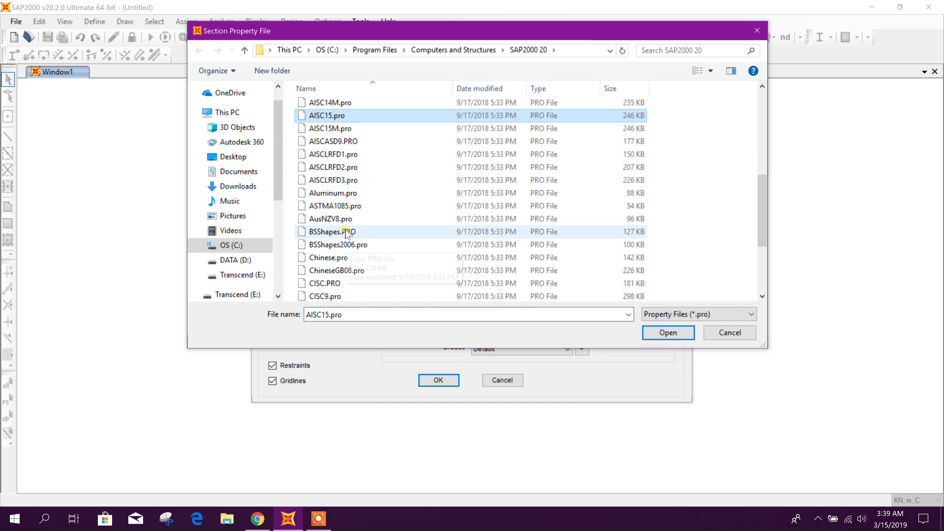
scroll(346, 231, down, 3)
click(344, 218)
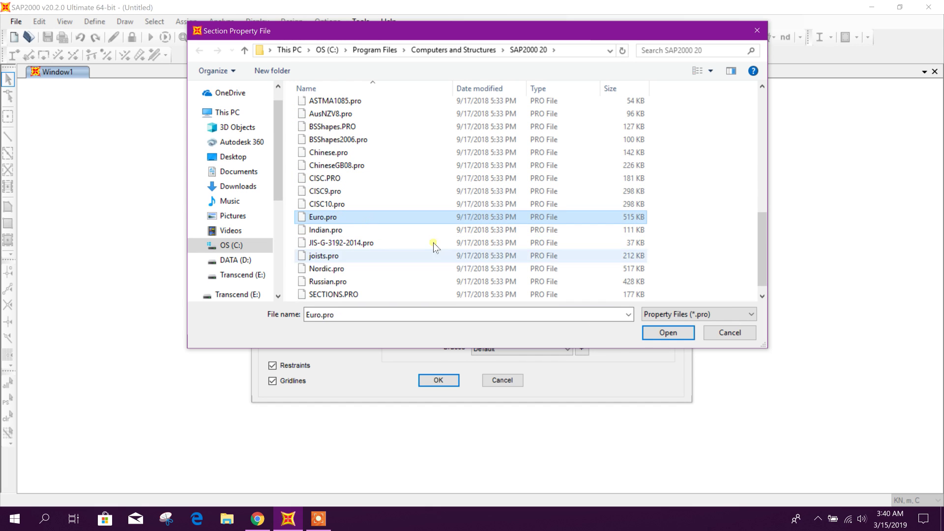
click(668, 333)
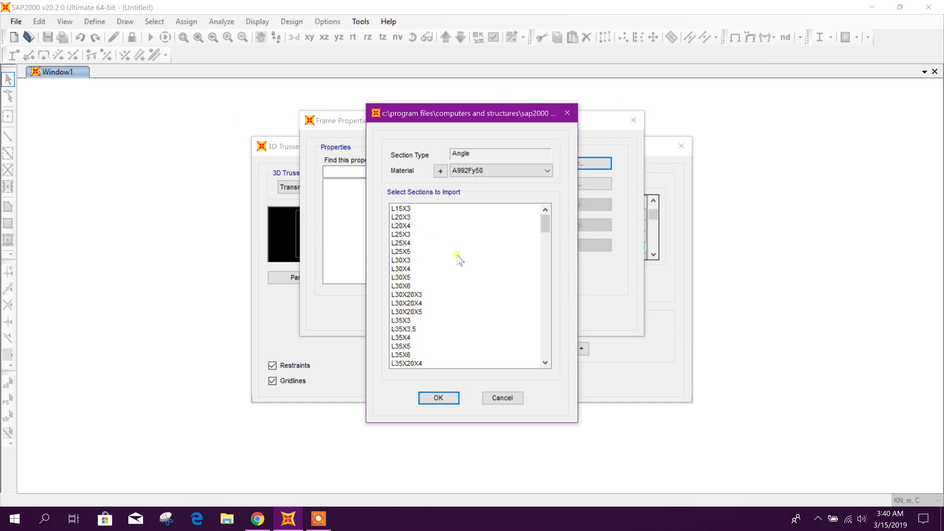
Choose the L50X4 angle with A992Fy50 material and accept the frame property definitions
click(400, 225)
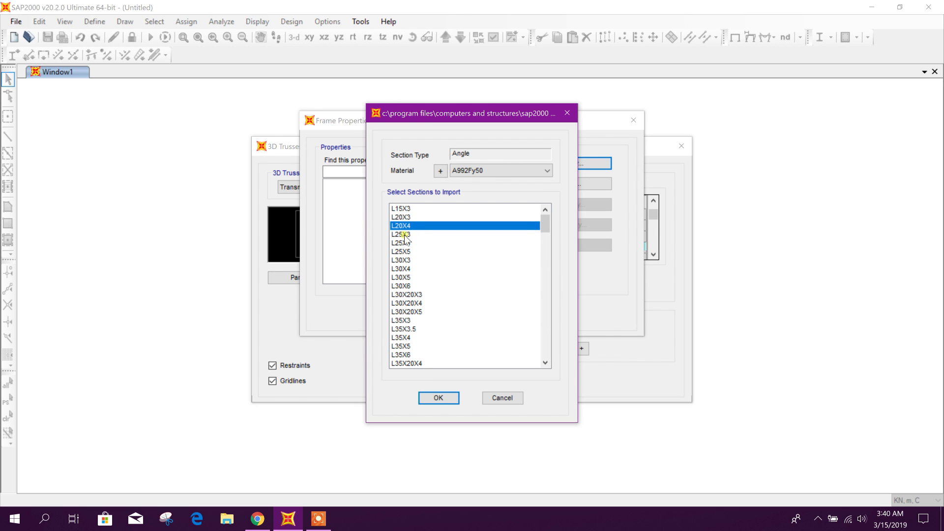
scroll(393, 250, down, 1)
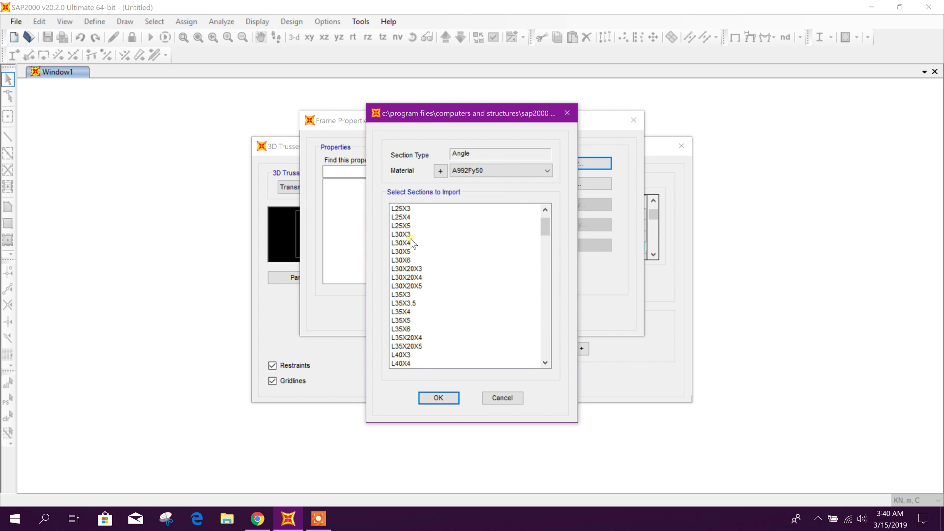
scroll(412, 251, down, 3)
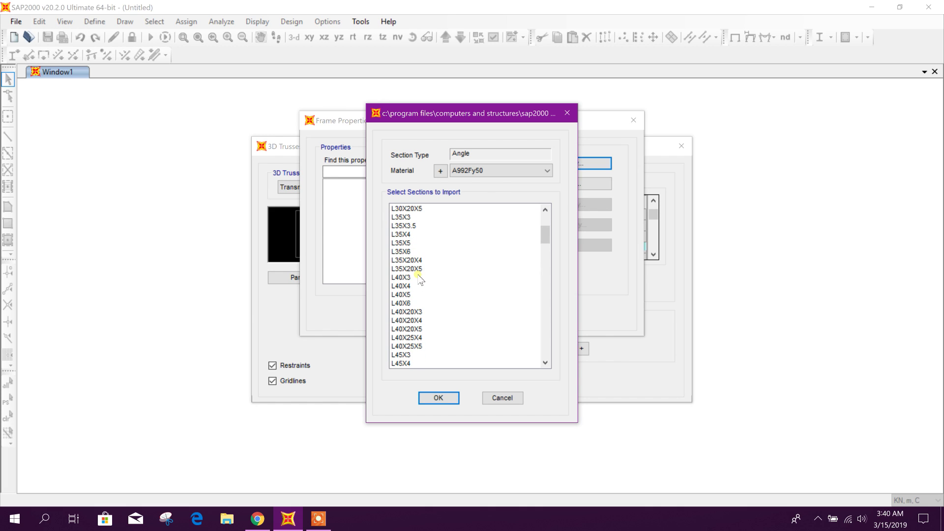
scroll(415, 290, down, 1)
scroll(410, 304, down, 1)
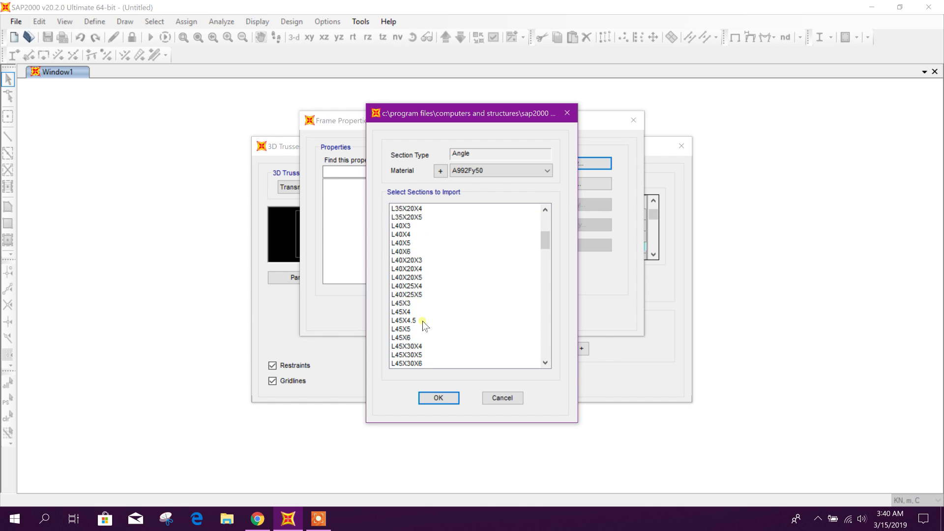
scroll(448, 312, down, 2)
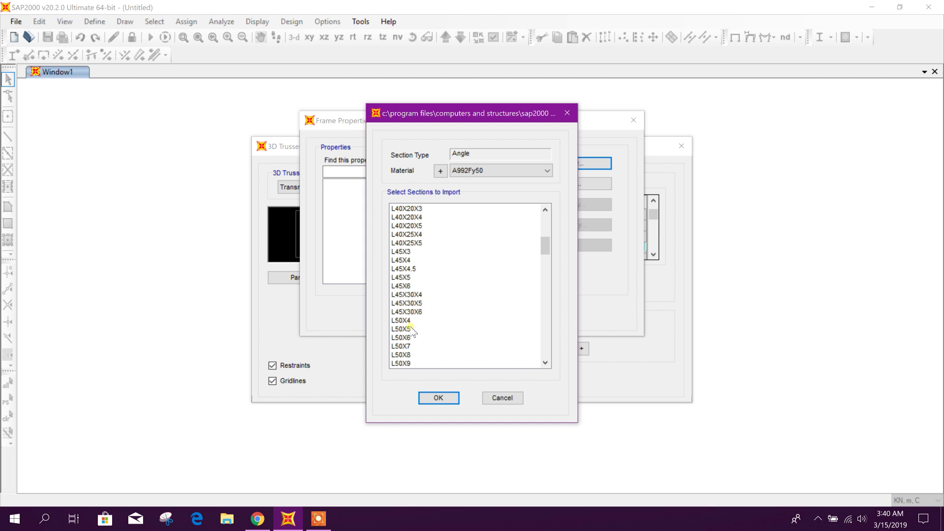
click(410, 321)
click(438, 398)
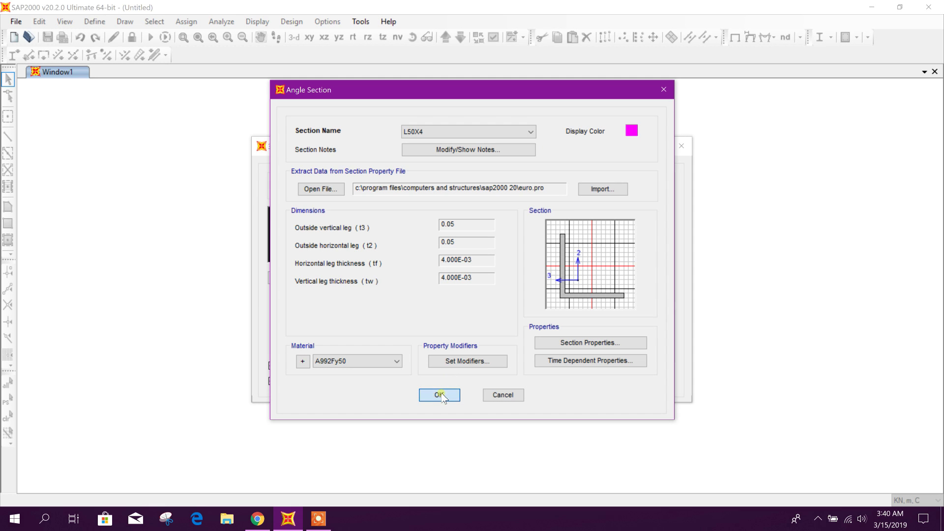
click(332, 363)
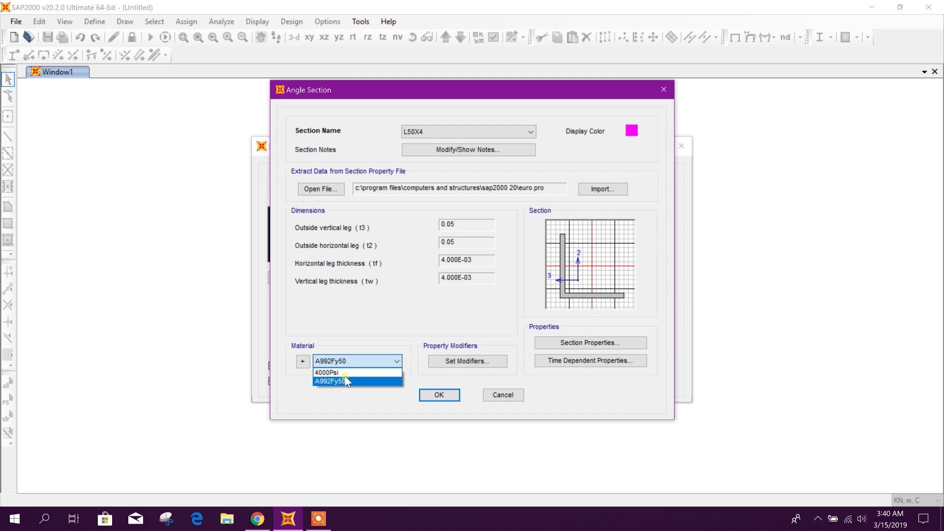
click(344, 379)
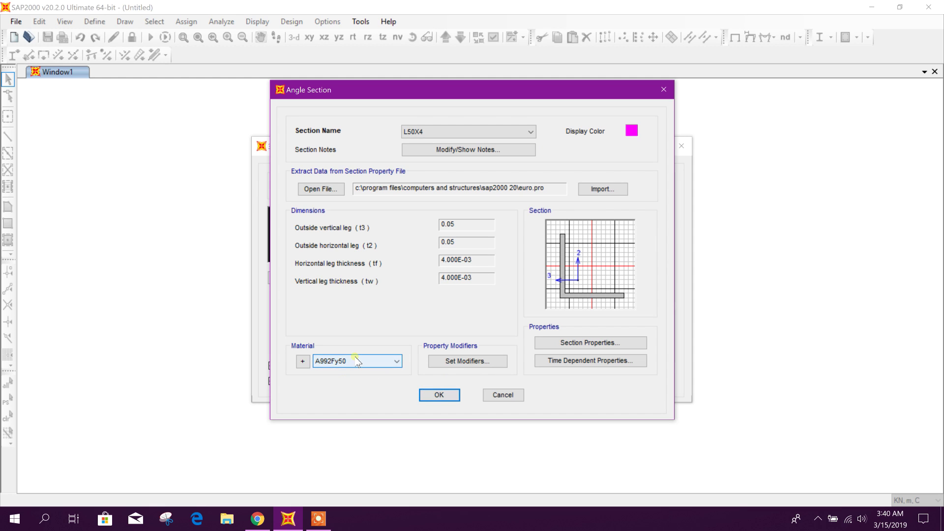
click(439, 396)
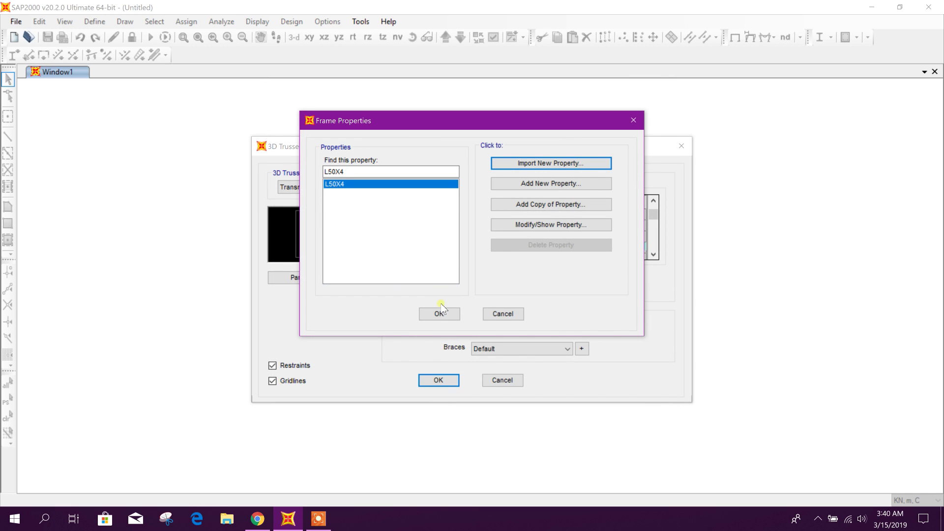
click(439, 313)
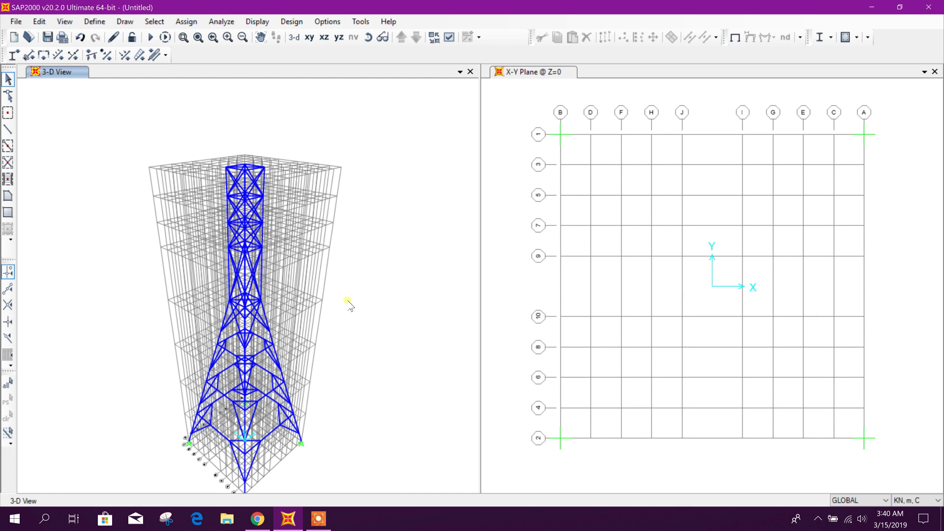
Inspect the generated tower in the 3-D view and start drawing L50X4 frame members
scroll(234, 269, up, 2)
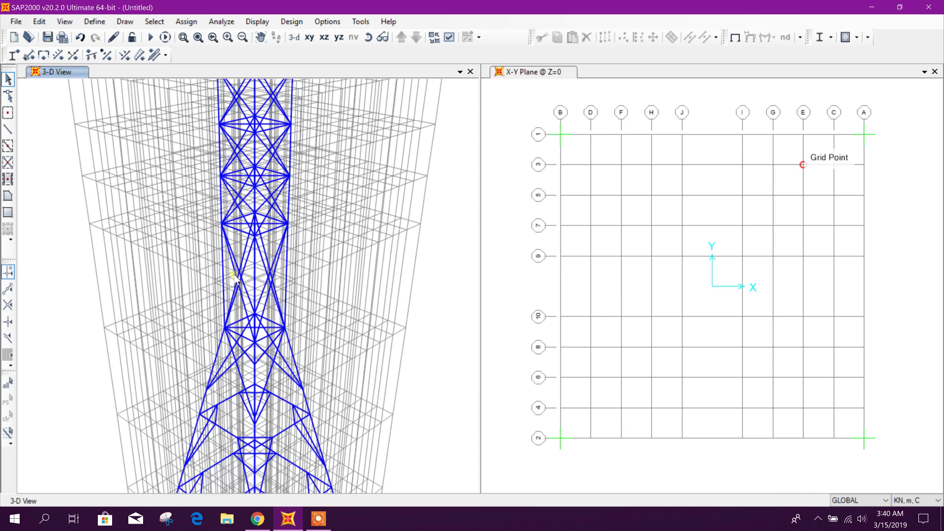
scroll(337, 314, down, 3)
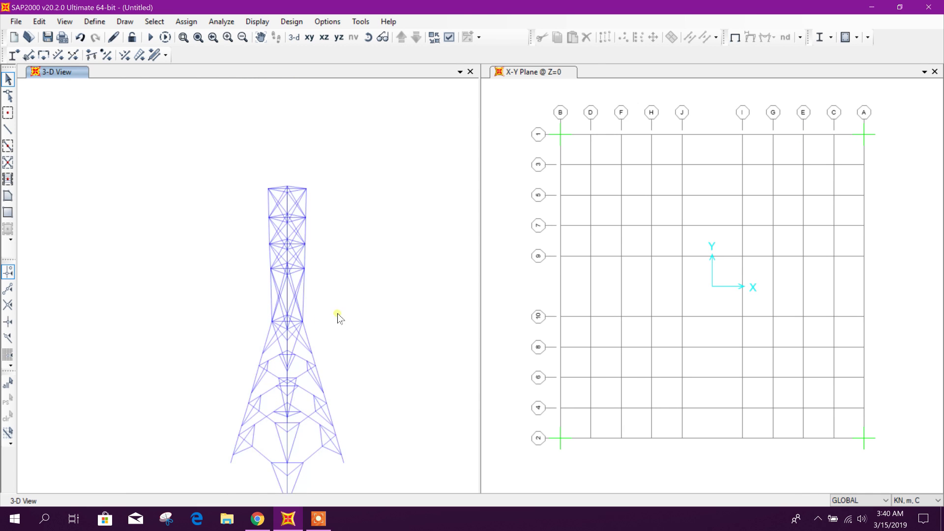
scroll(308, 241, up, 2)
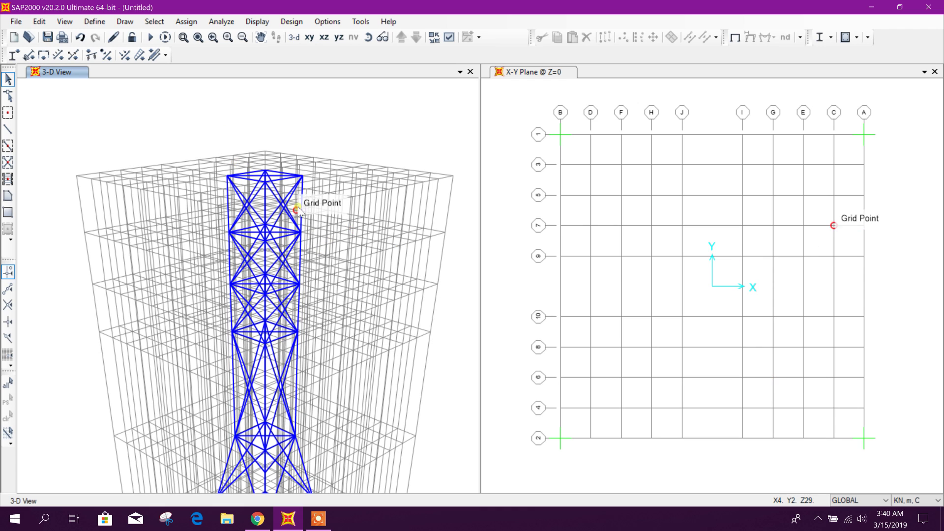
click(8, 130)
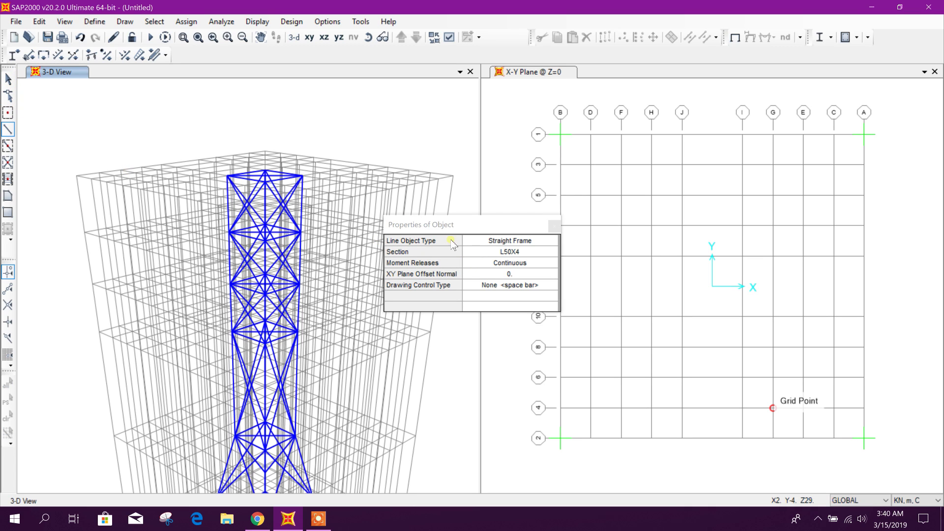
drag(468, 224, 453, 204)
In the X-Y plan at Z=31, draw members along grids B and A between rows 10 and 9
click(526, 202)
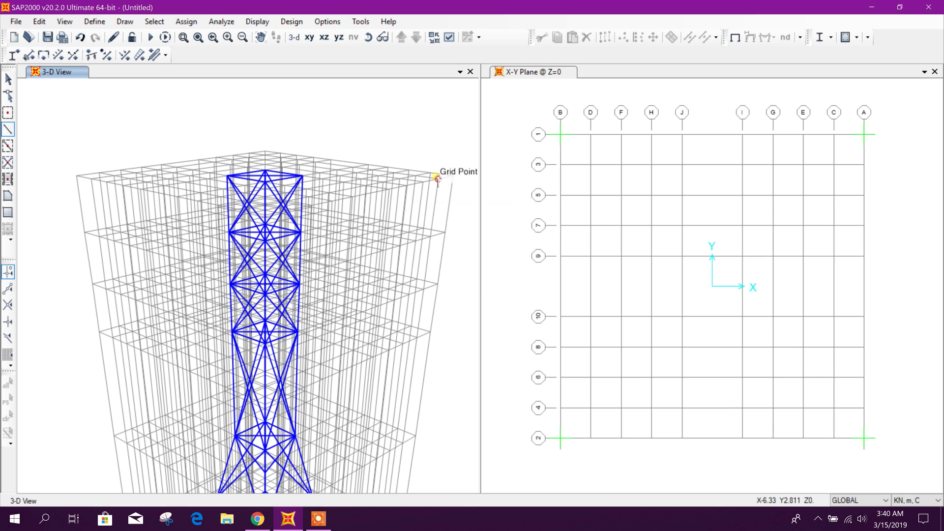
click(308, 39)
click(397, 39)
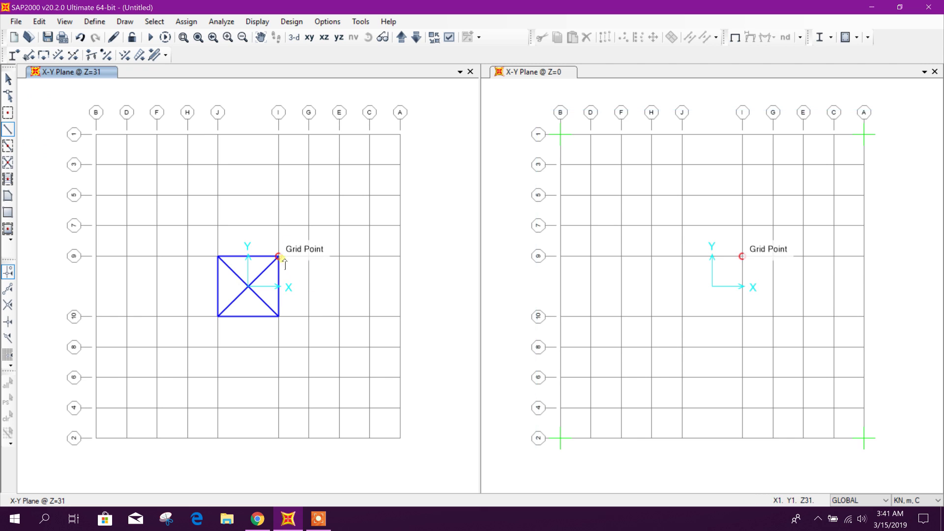
click(96, 316)
click(96, 256)
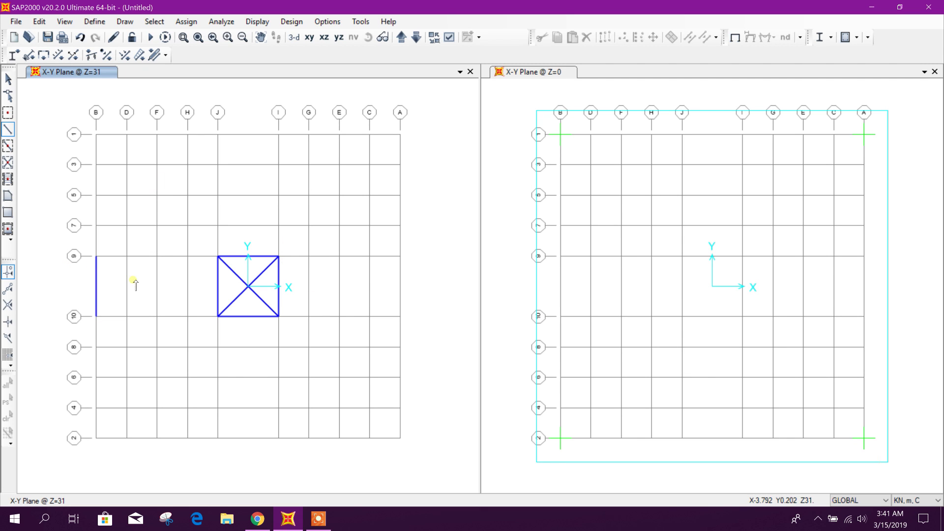
click(401, 316)
click(401, 256)
Enable end and midpoint snapping and draw four diagonals from the box corners to the side midpoints
click(125, 22)
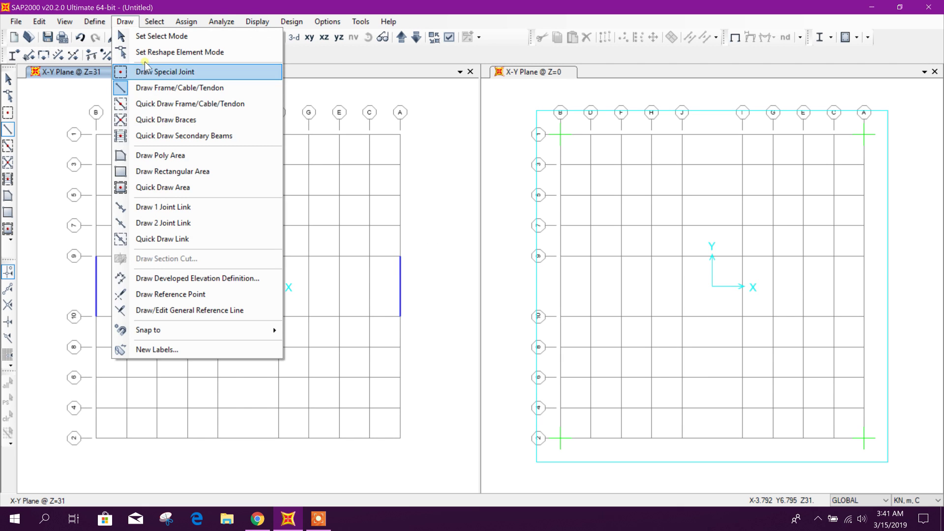
mouse_move(167, 329)
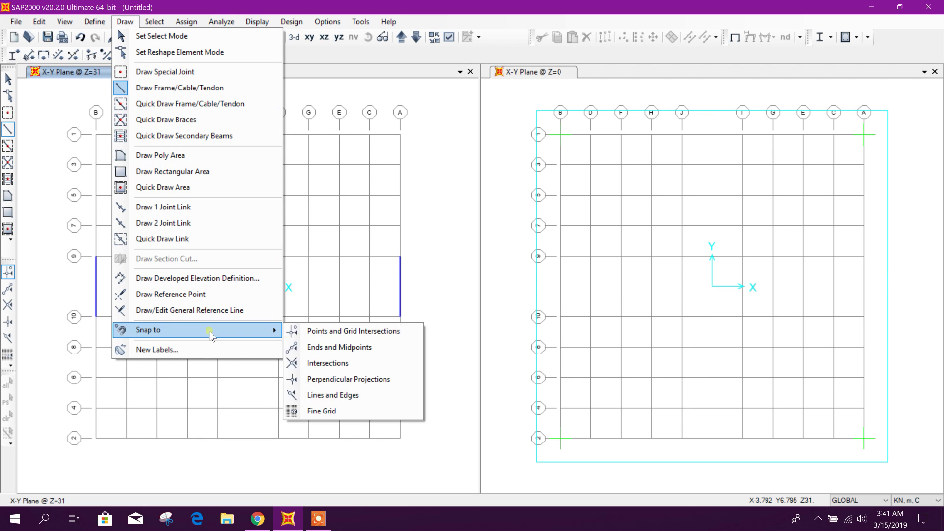
click(344, 347)
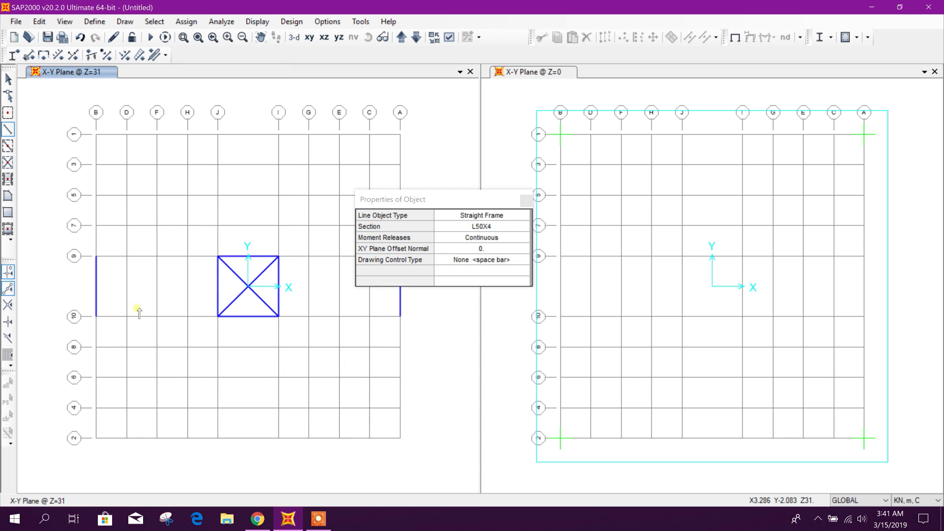
drag(446, 201, 538, 155)
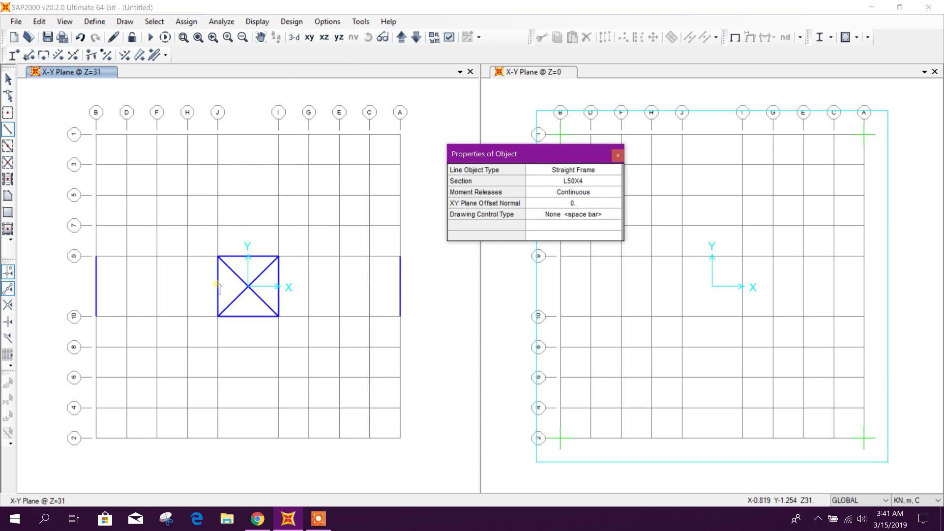
click(278, 256)
double_click(400, 286)
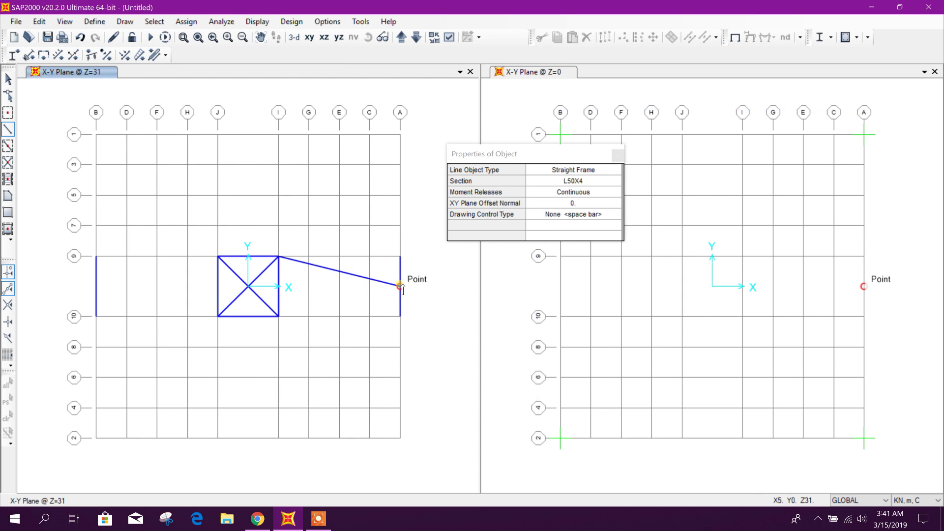
click(279, 316)
double_click(399, 287)
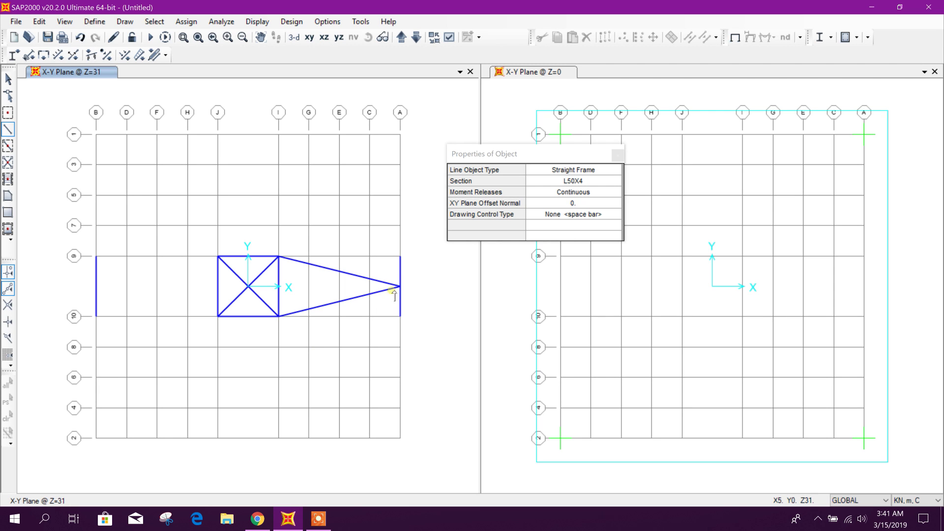
click(218, 256)
double_click(96, 287)
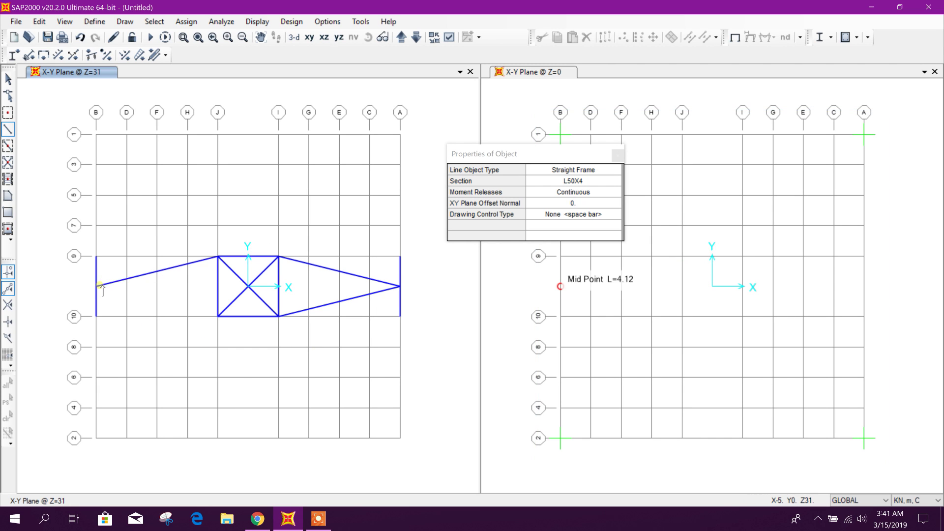
click(218, 316)
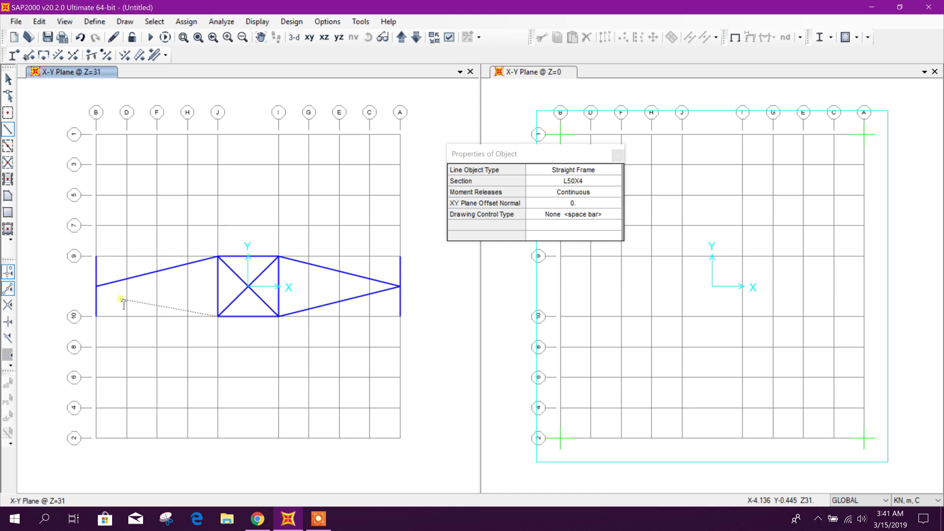
double_click(97, 286)
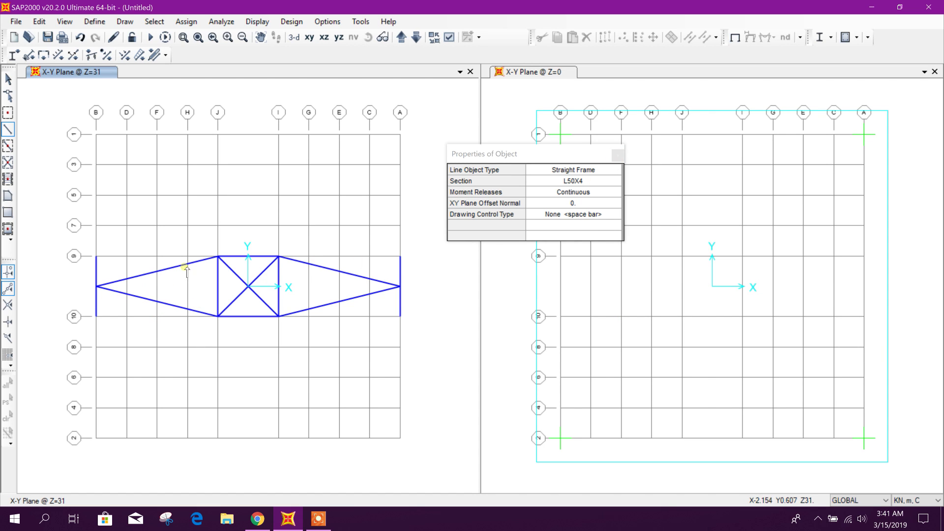
Draw verticals between rows 10 and 9 along grids H, F, D, C, E and G
click(187, 316)
double_click(187, 256)
click(157, 316)
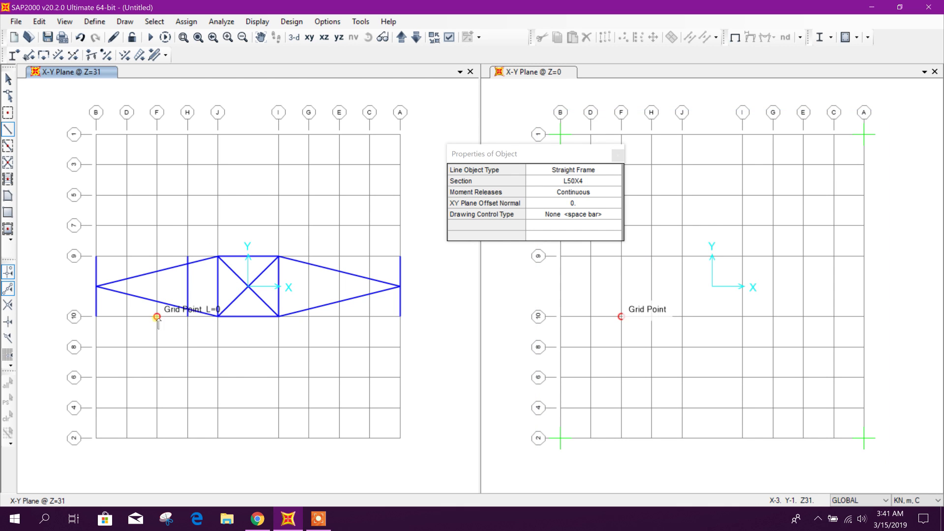
double_click(157, 256)
double_click(127, 255)
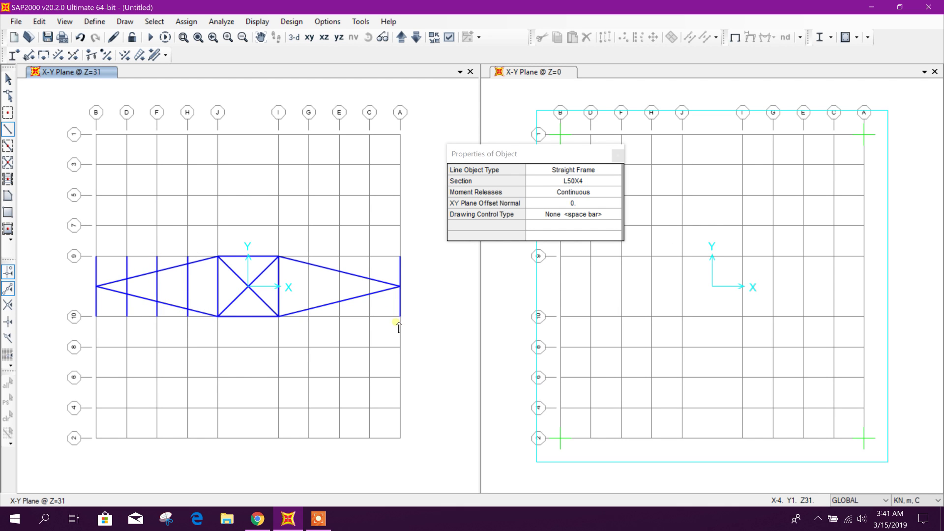
click(369, 316)
double_click(370, 255)
click(339, 316)
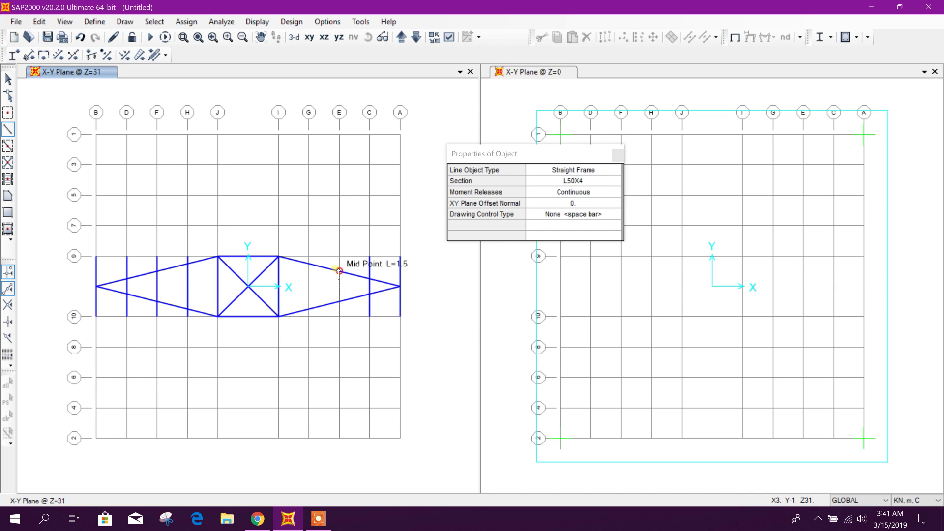
double_click(339, 255)
click(309, 316)
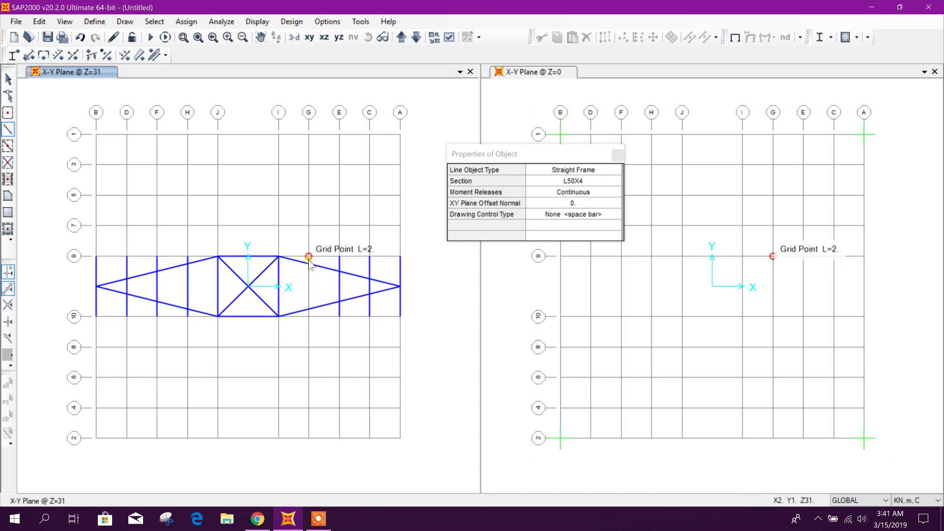
double_click(308, 255)
key(Escape)
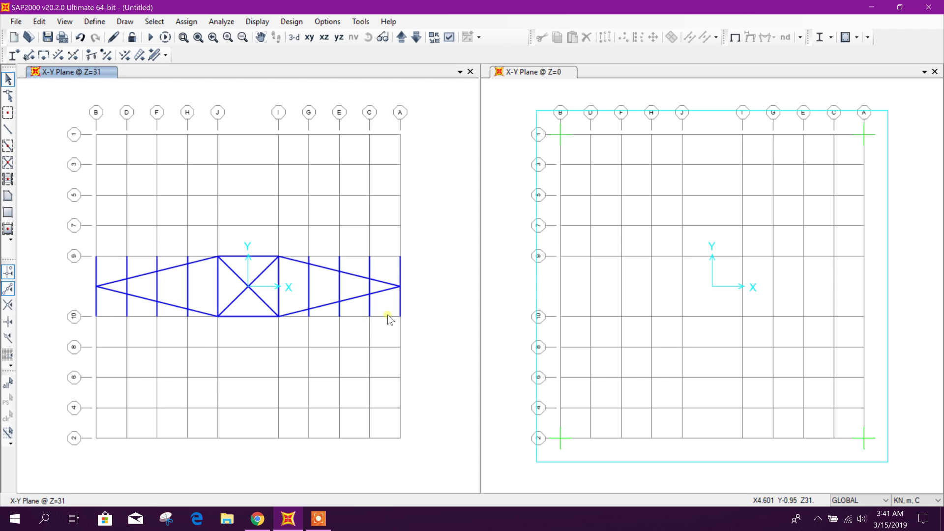
click(399, 305)
Delete the grid A vertical and break the outer-bay members at their intersections
key(Delete)
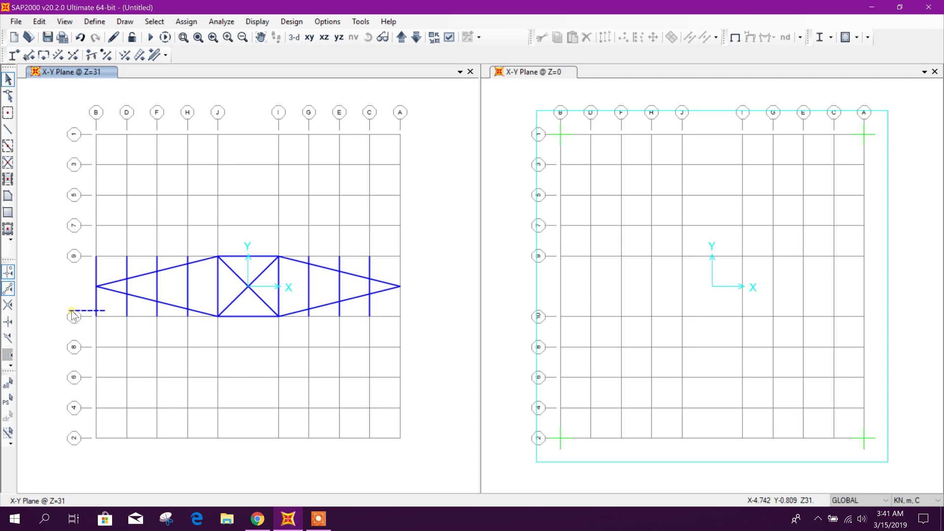
drag(182, 329, 104, 256)
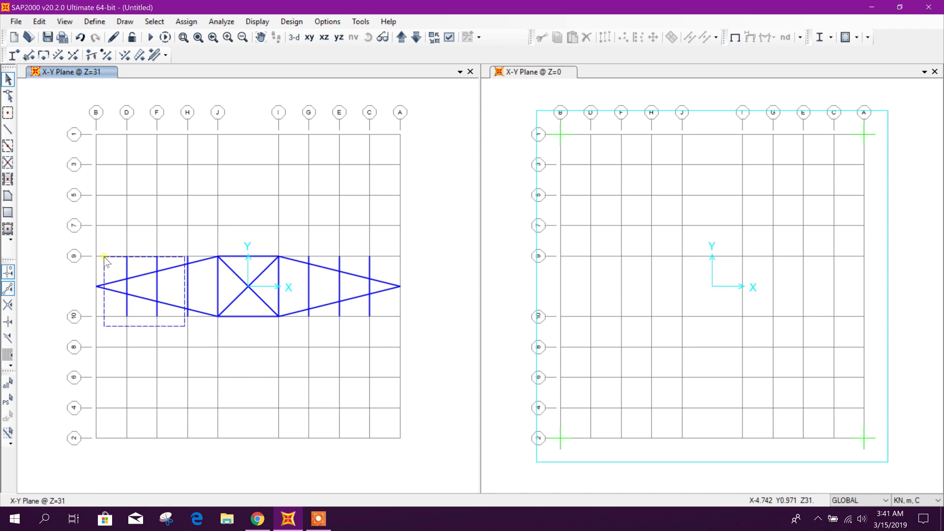
drag(394, 325, 299, 229)
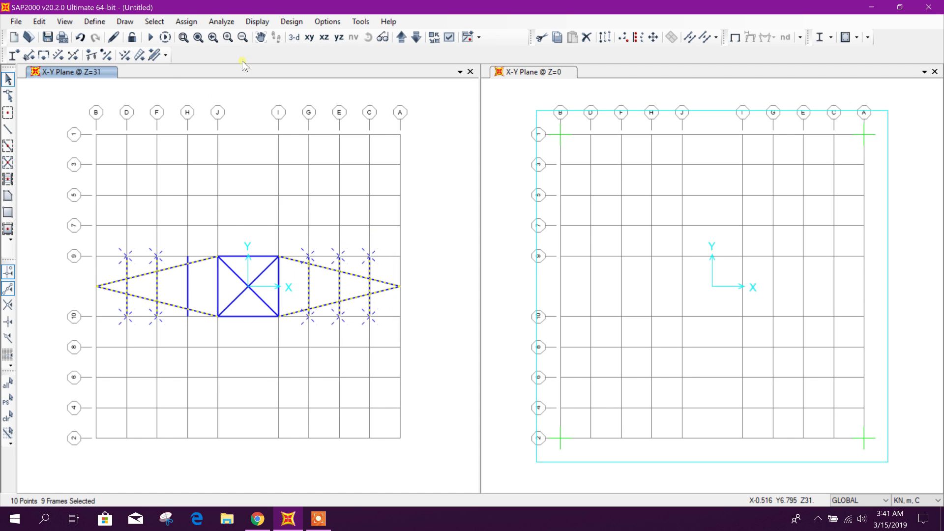
click(704, 38)
drag(421, 120, 502, 112)
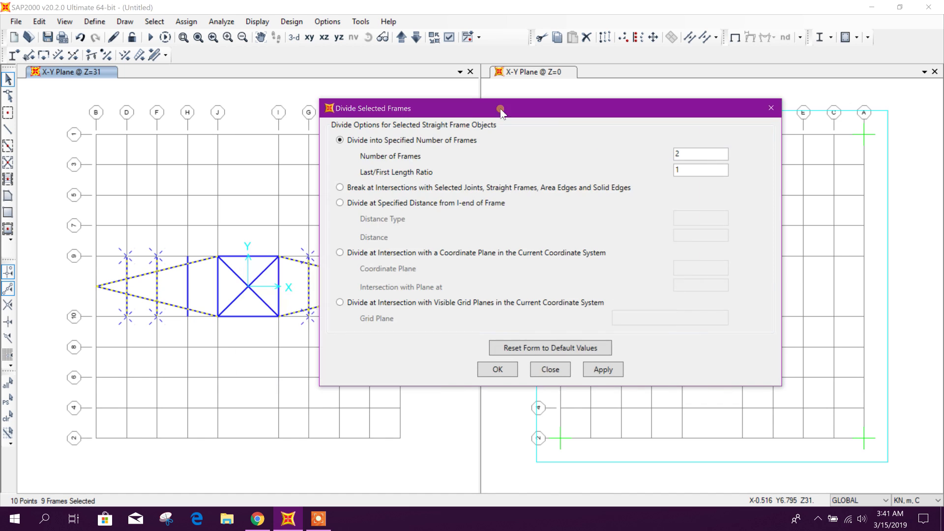
click(399, 188)
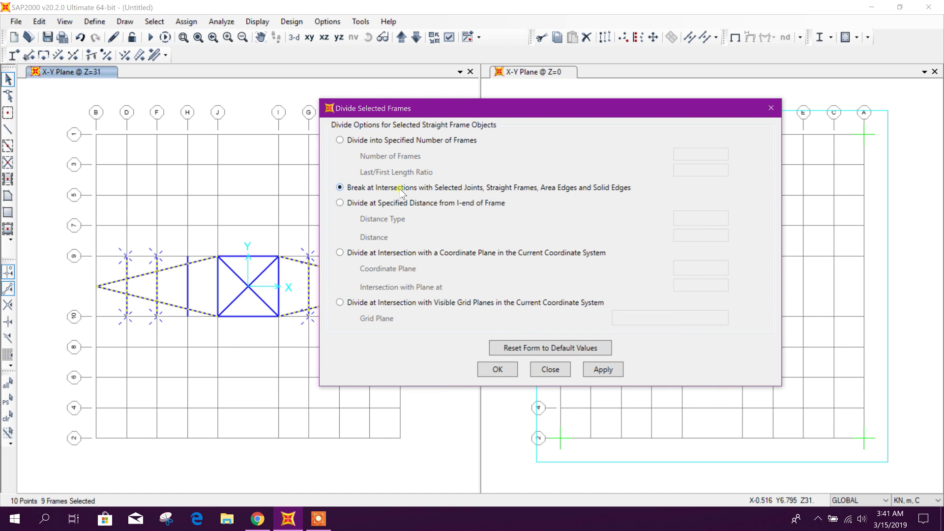
click(598, 368)
click(549, 369)
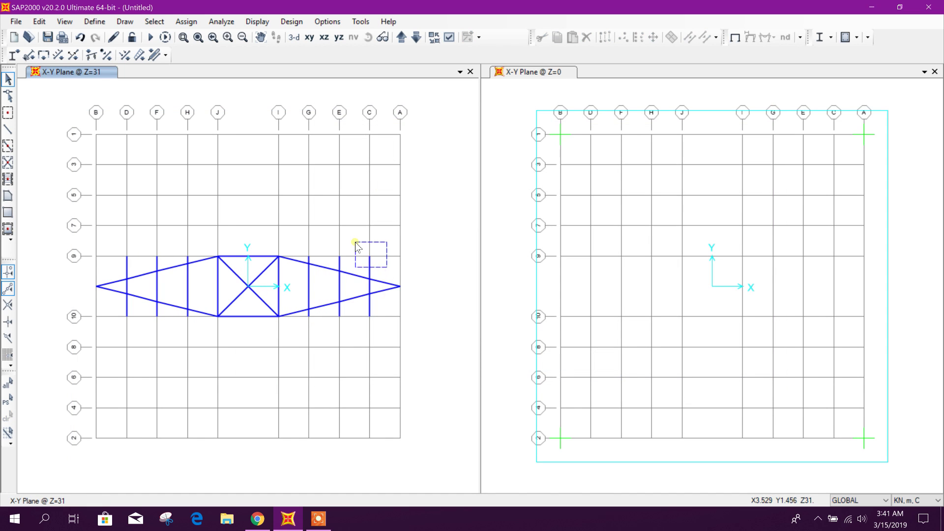
Select top-chord joints on the right arm, including grid E at row 9
drag(356, 246, 355, 241)
click(339, 270)
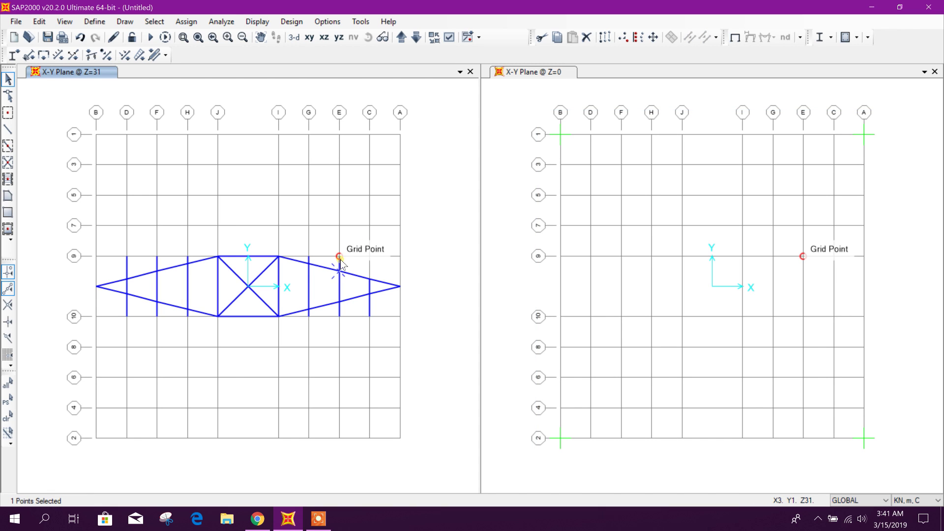
click(341, 263)
Delete the members between grids G and E that project outside the chords
click(329, 249)
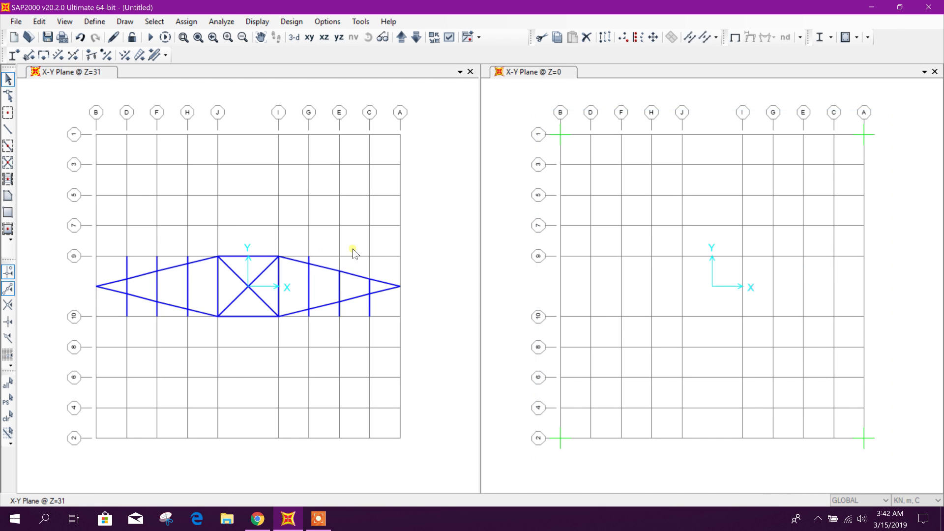
click(307, 239)
drag(353, 248, 363, 329)
key(Delete)
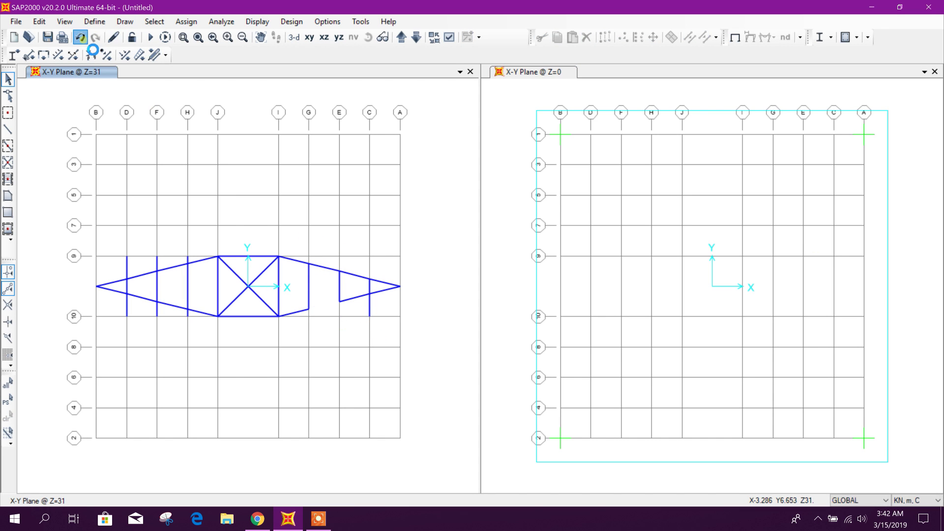
Remove the vertical stubs near grids E and C and above the top chord at grid D
drag(329, 291, 348, 325)
drag(359, 290, 379, 322)
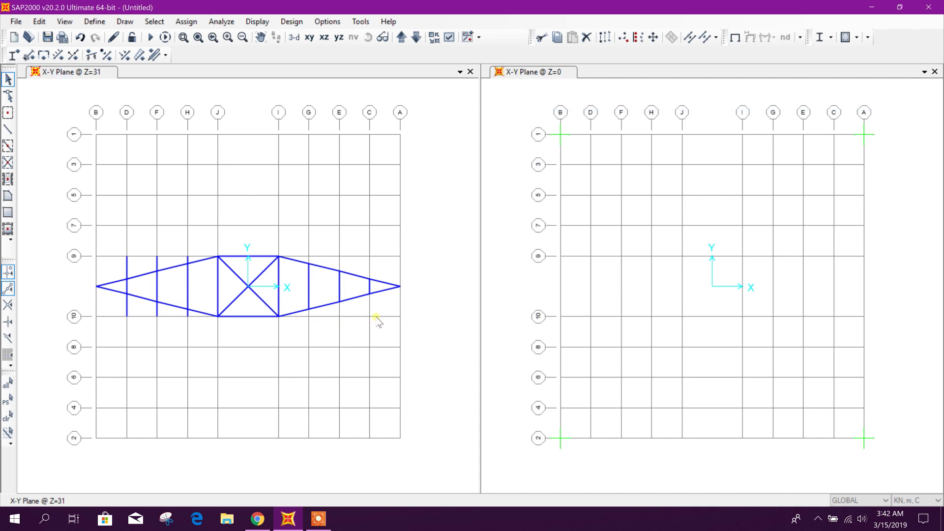
drag(118, 244, 138, 284)
key(Delete)
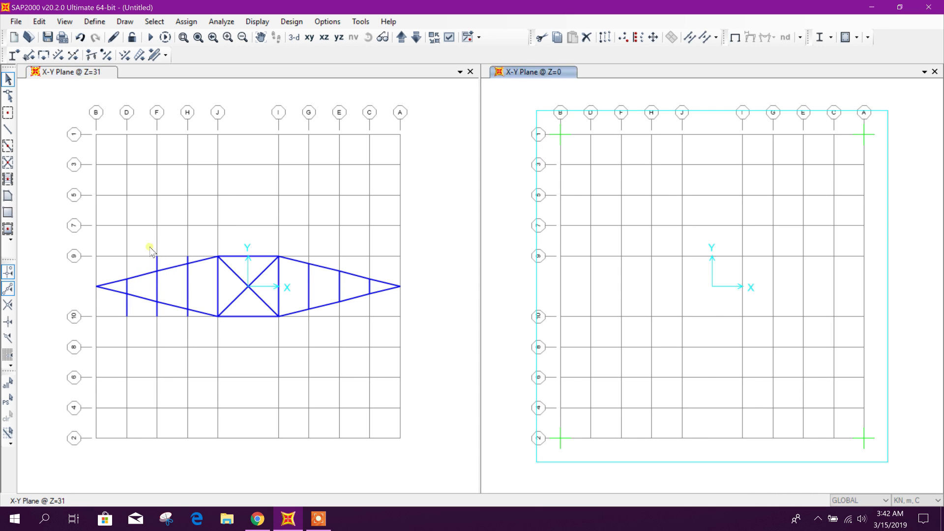
click(179, 259)
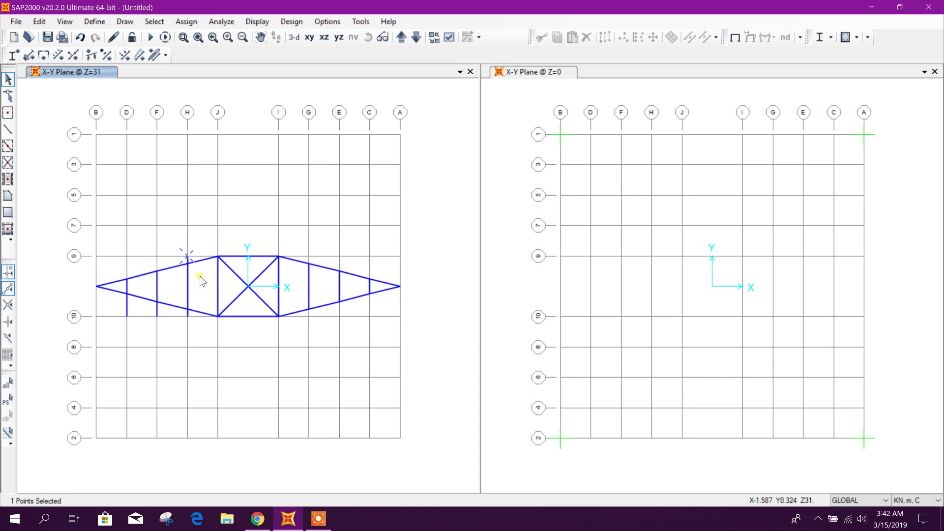
drag(197, 281, 194, 280)
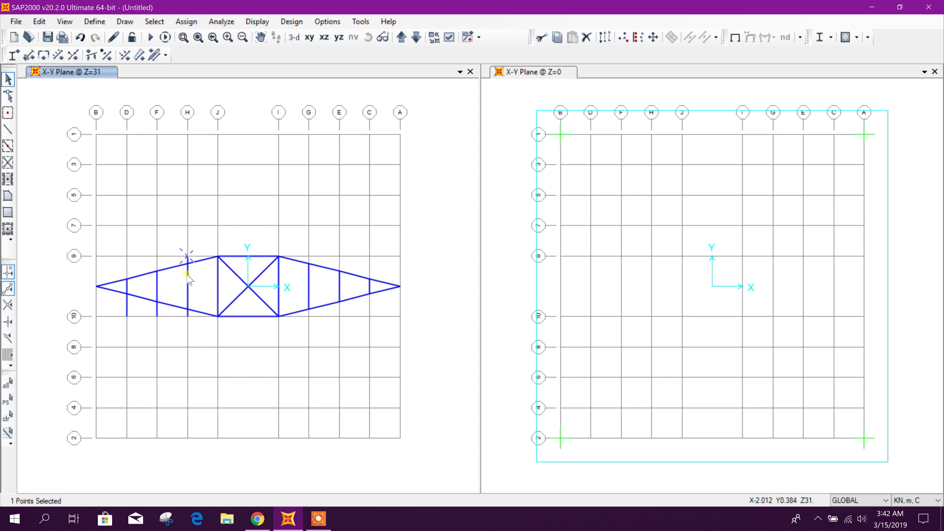
scroll(195, 307, up, 4)
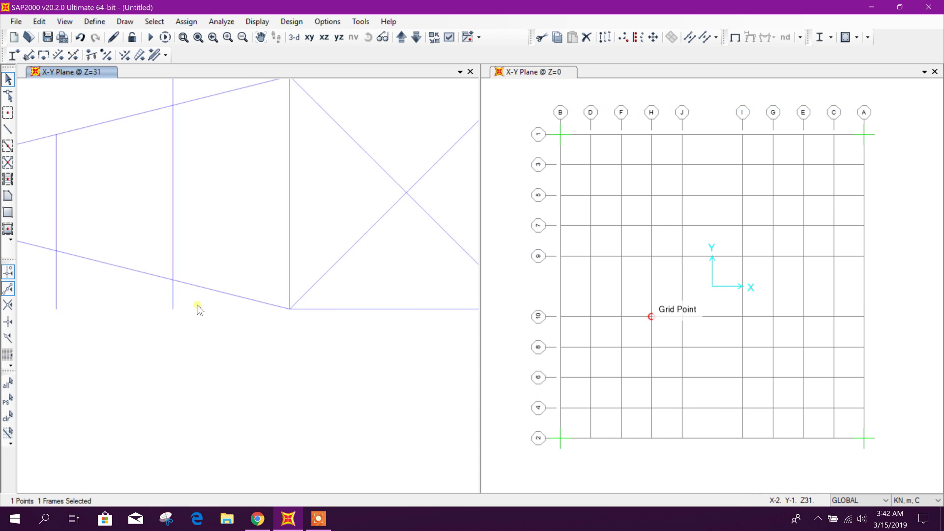
At the truss's left end, delete the two vertical stubs below the bottom chord
scroll(196, 310, down, 2)
middle_drag(159, 306, 186, 304)
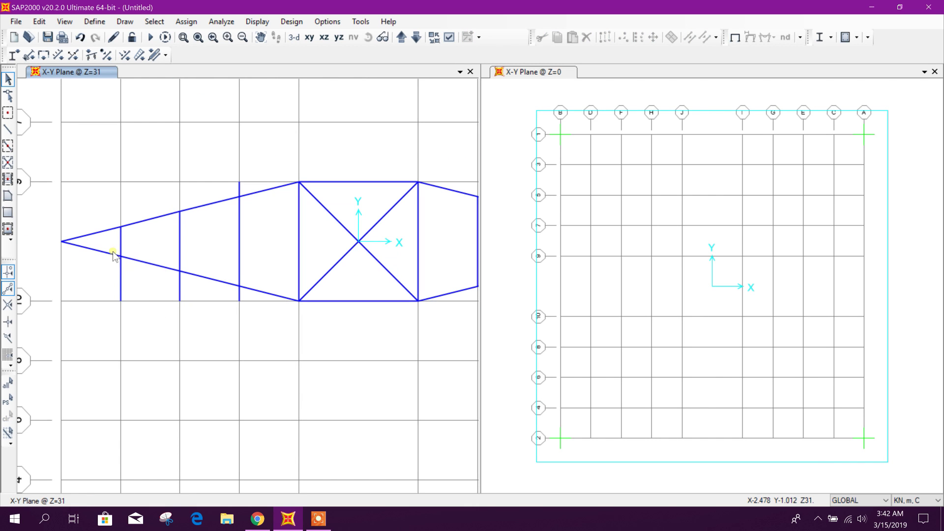
drag(112, 251, 138, 306)
key(Delete)
drag(160, 255, 190, 305)
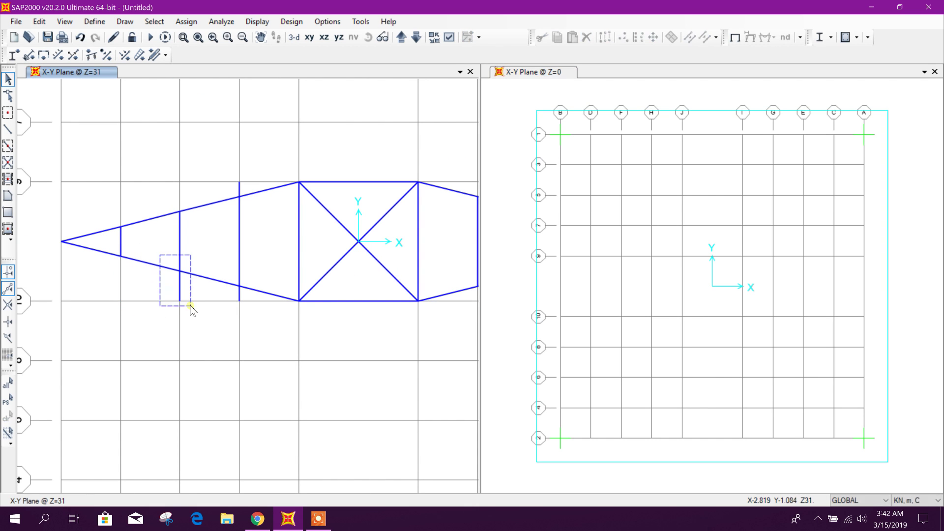
key(Delete)
Break the vertical and adjoining top-chord segments at their intersections
click(225, 200)
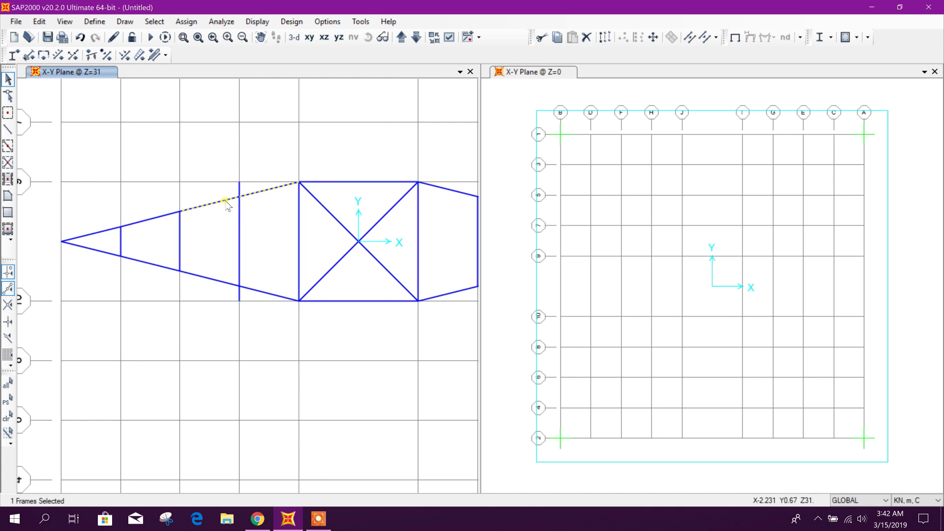
drag(235, 258, 233, 256)
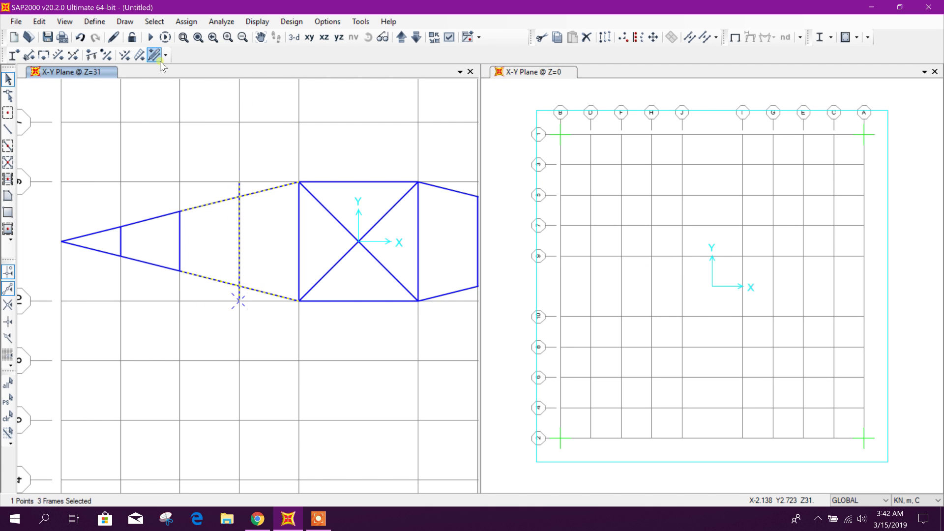
click(690, 37)
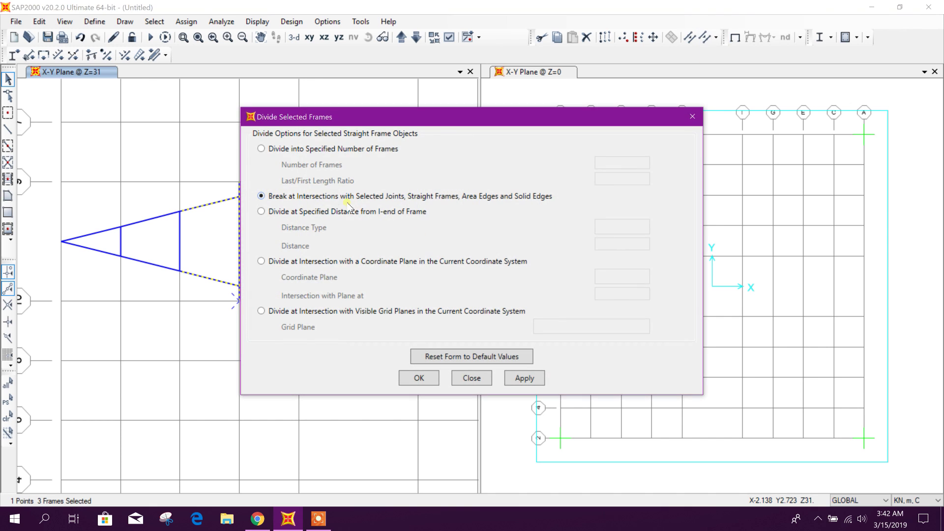
click(523, 379)
click(251, 203)
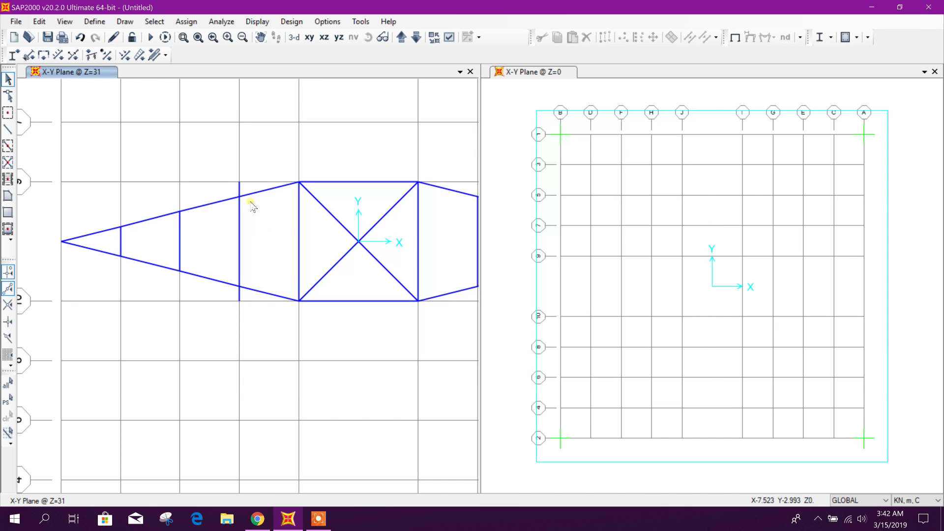
Delete the remaining short stubs above the top chord and below the bottom chord
drag(221, 170, 217, 162)
key(Delete)
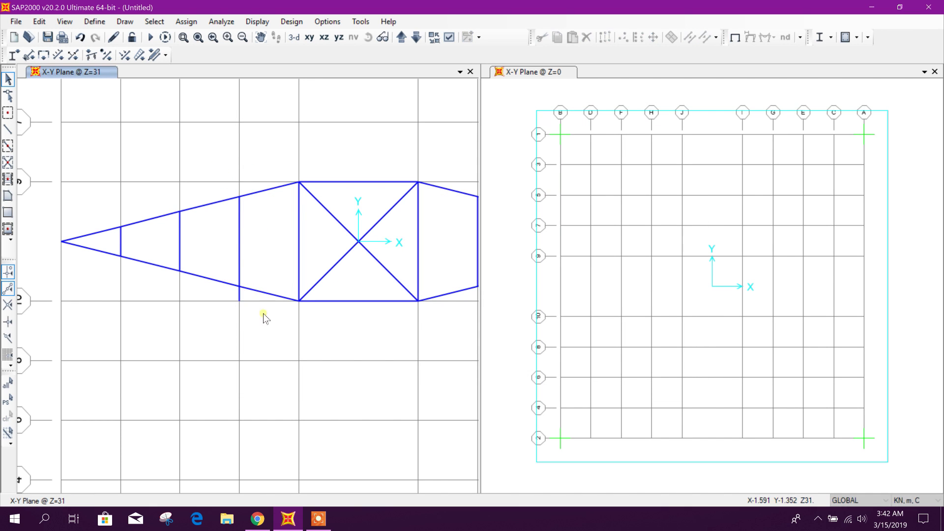
drag(264, 314, 229, 300)
key(Delete)
Draw crossing L50X4 diagonals across the first two panels of the Z=31 cross-arm truss
scroll(242, 241, down, 2)
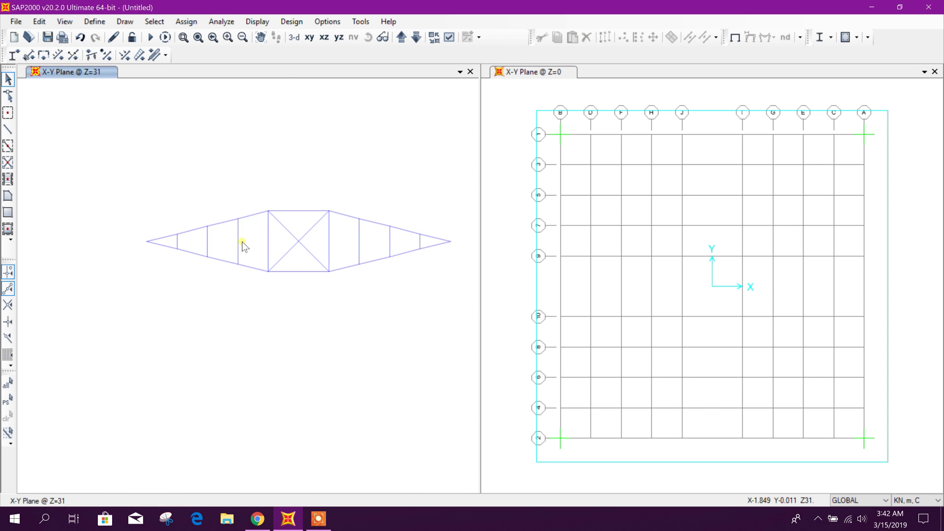
click(8, 130)
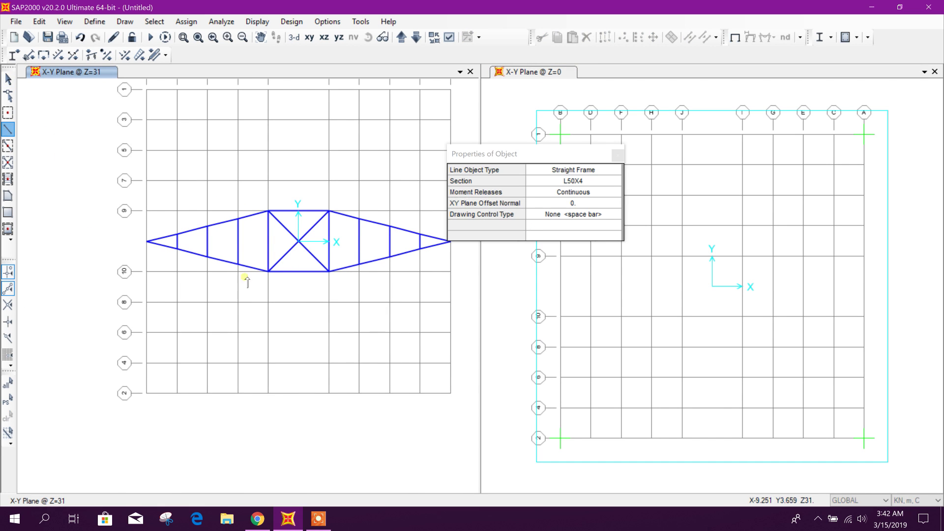
click(237, 219)
click(207, 255)
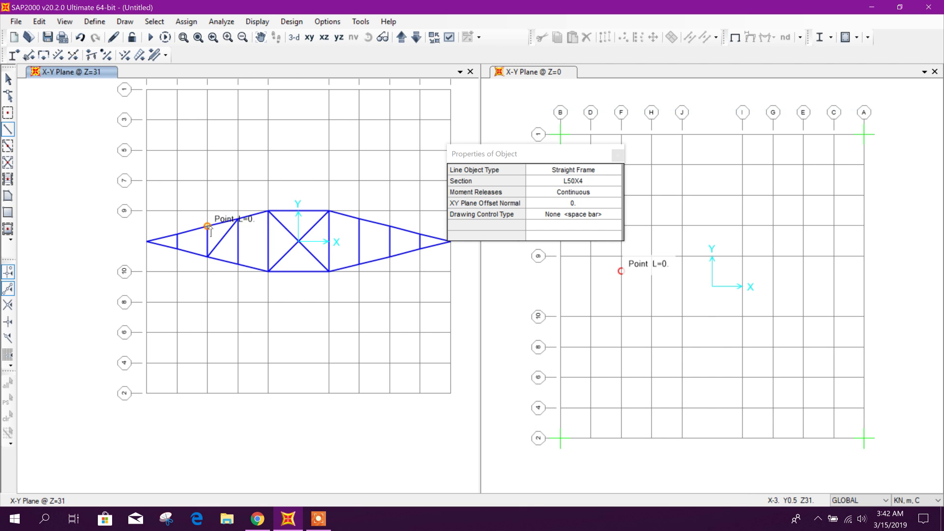
click(207, 227)
click(238, 264)
click(208, 226)
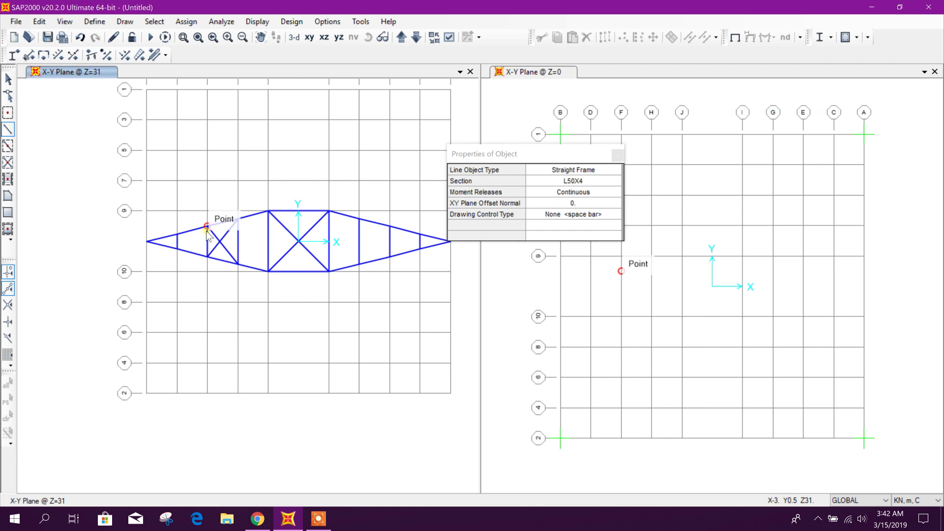
click(177, 249)
click(177, 233)
click(208, 257)
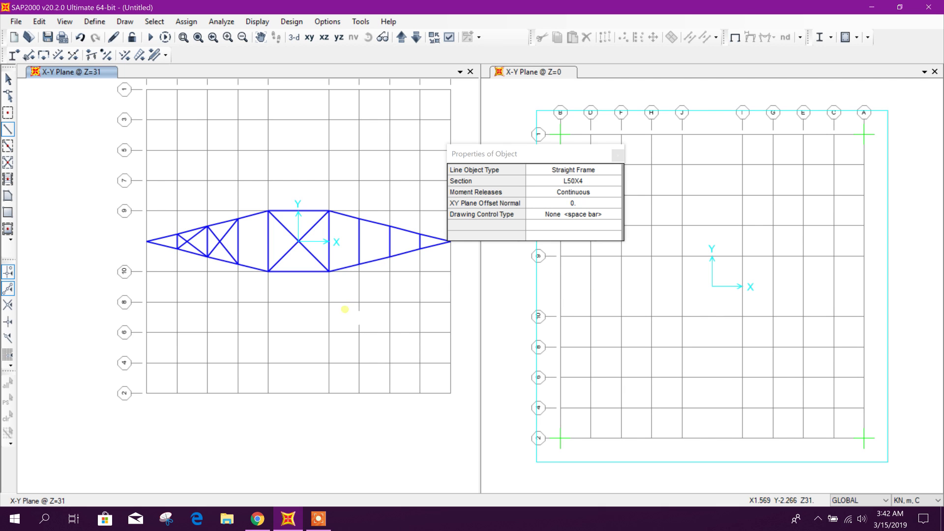
X-brace two more unbraced panels further along the cross-arm truss
middle_drag(352, 300, 279, 308)
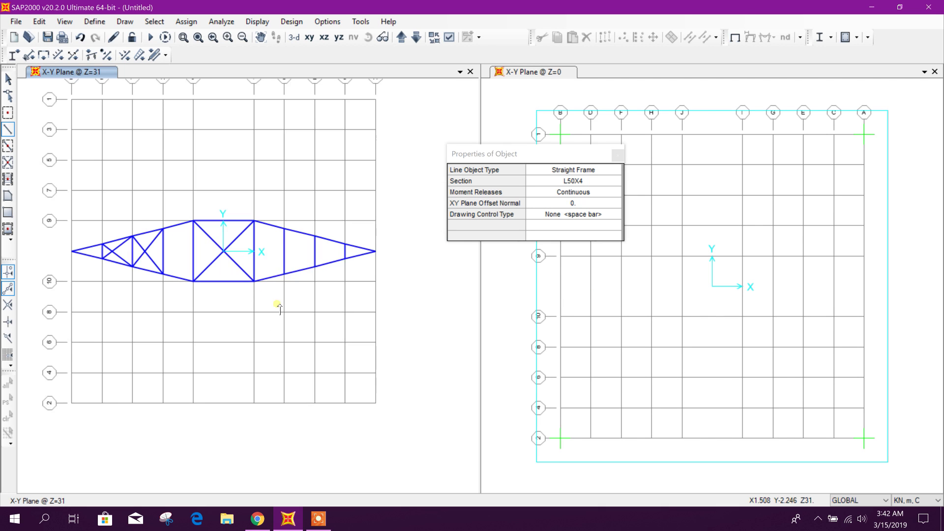
click(193, 221)
double_click(163, 273)
click(164, 229)
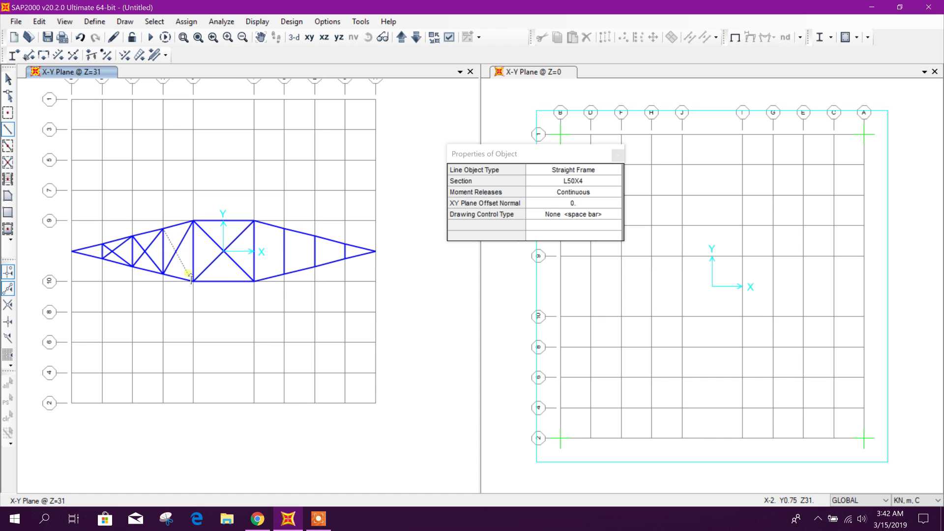
click(193, 281)
click(254, 281)
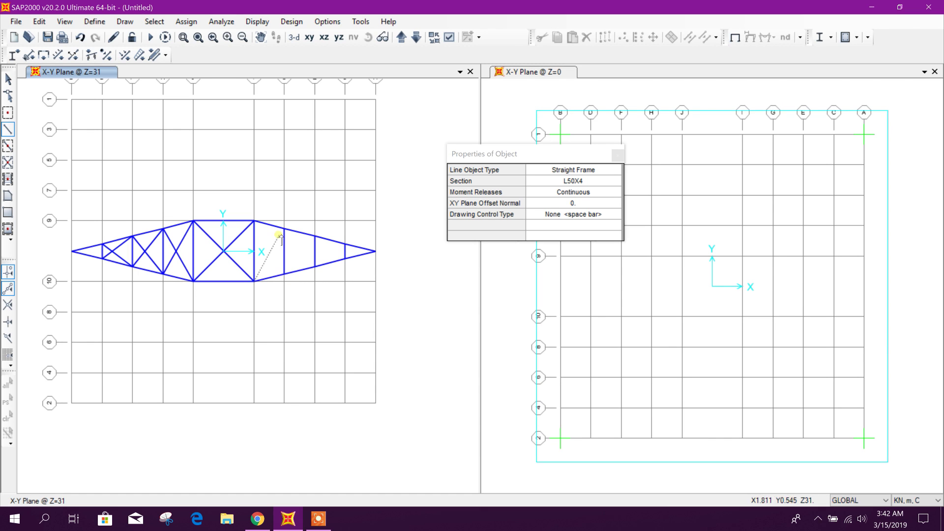
double_click(284, 228)
click(253, 221)
double_click(284, 274)
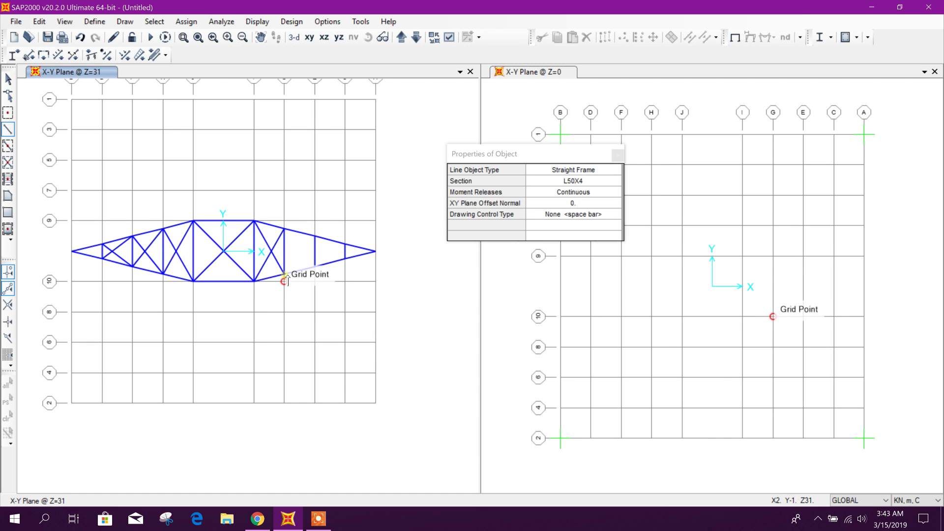
Add zigzag diagonals across the outer panels, then stop drawing and recentre the truss
click(284, 274)
click(315, 236)
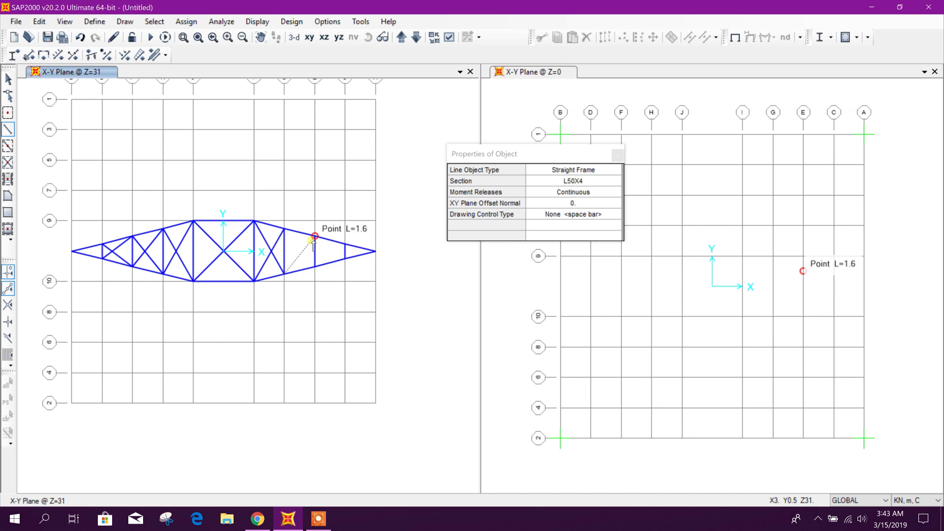
double_click(344, 258)
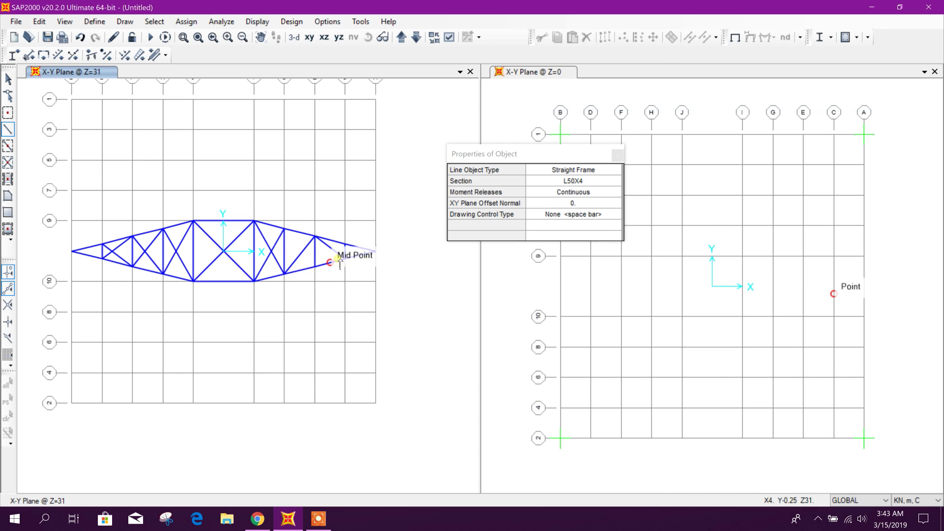
click(284, 228)
click(315, 265)
double_click(345, 244)
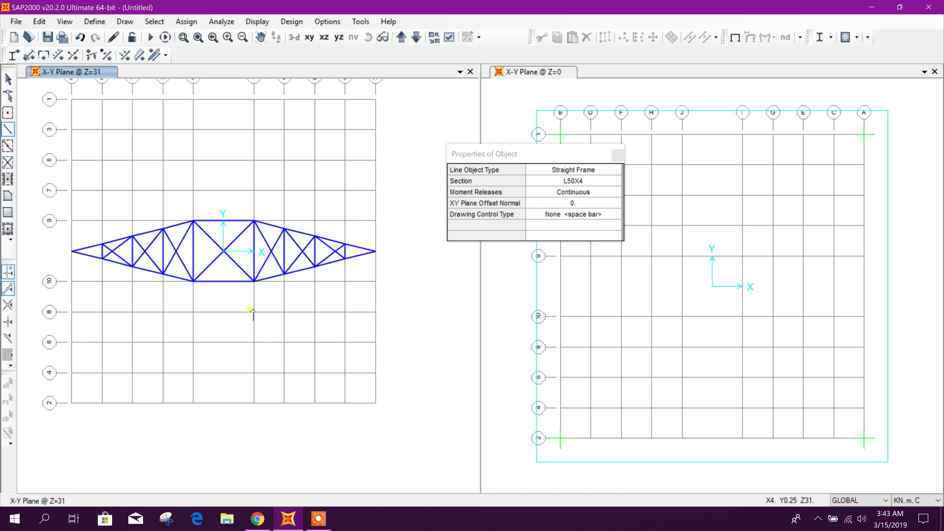
key(Escape)
middle_drag(397, 288, 412, 289)
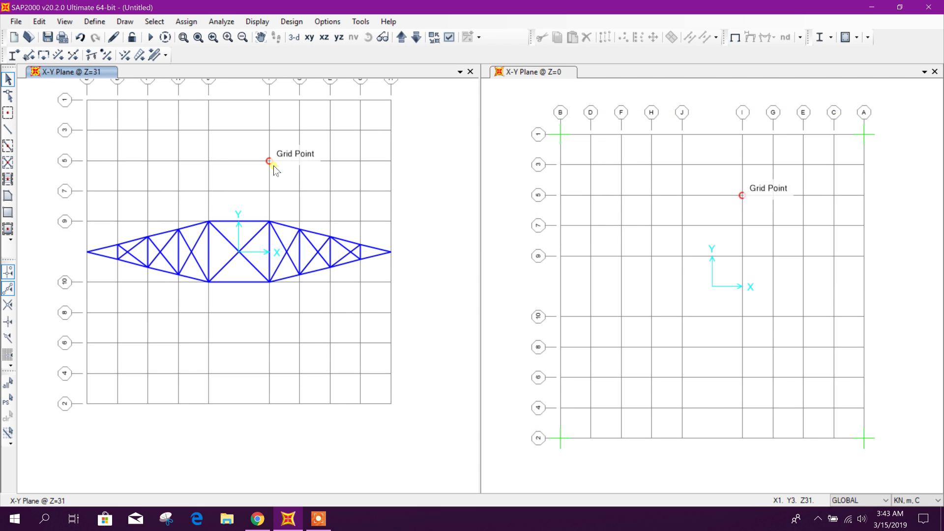
Switch to the 3-D view and select the joints at both cross-arm tips
click(294, 37)
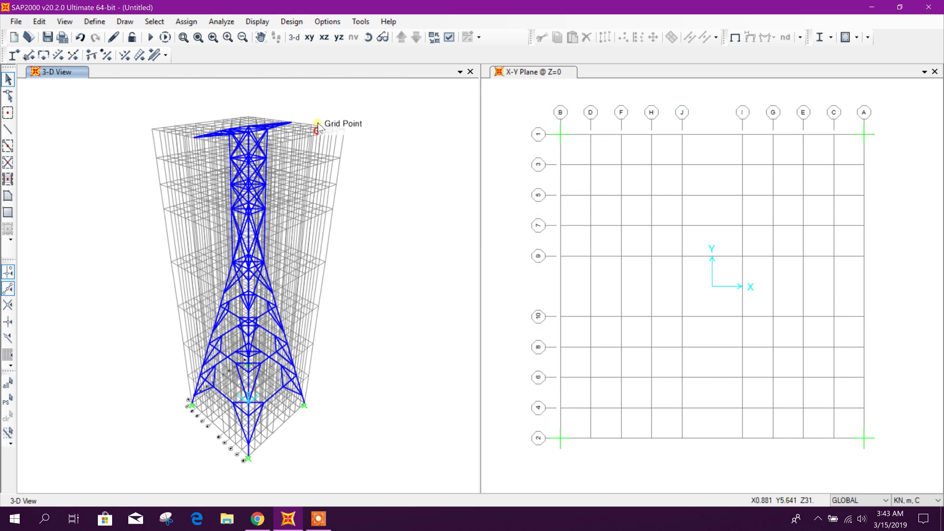
scroll(354, 230, up, 5)
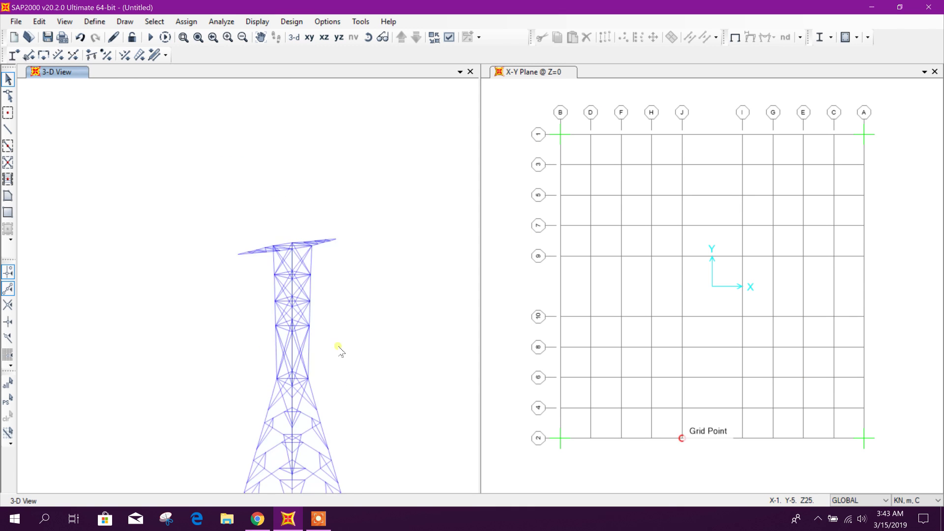
scroll(257, 264, up, 3)
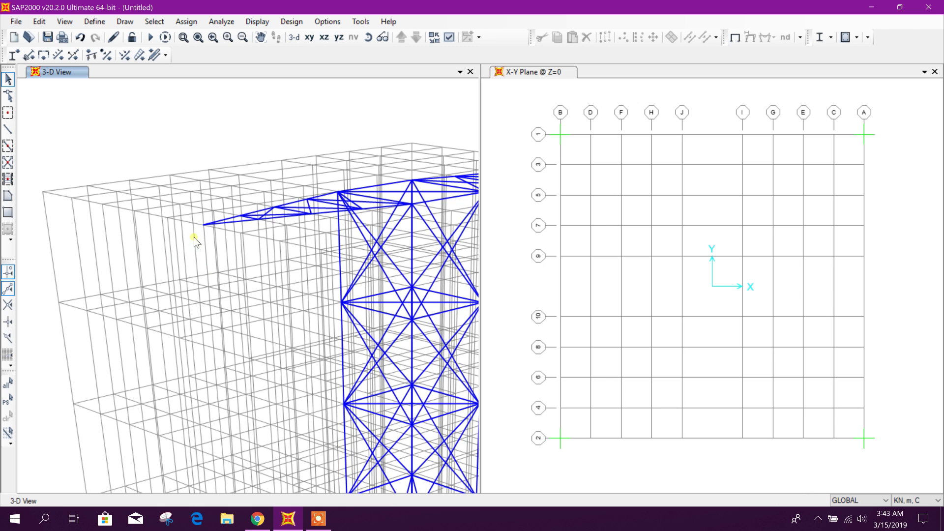
drag(209, 251, 209, 251)
middle_drag(440, 269, 316, 285)
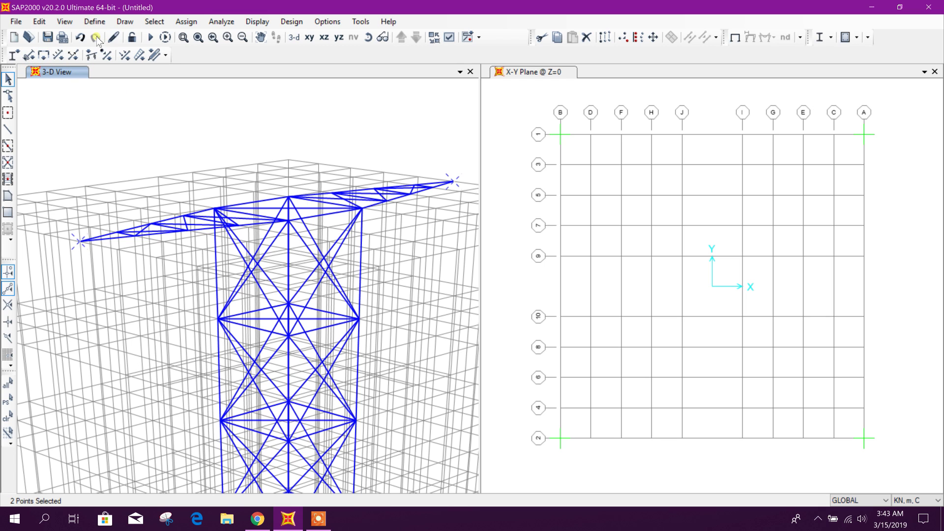
Extrude the tip joints into single 1.5 m downward members (dx 0, dy 0, dz -1.5)
click(39, 22)
mouse_move(183, 190)
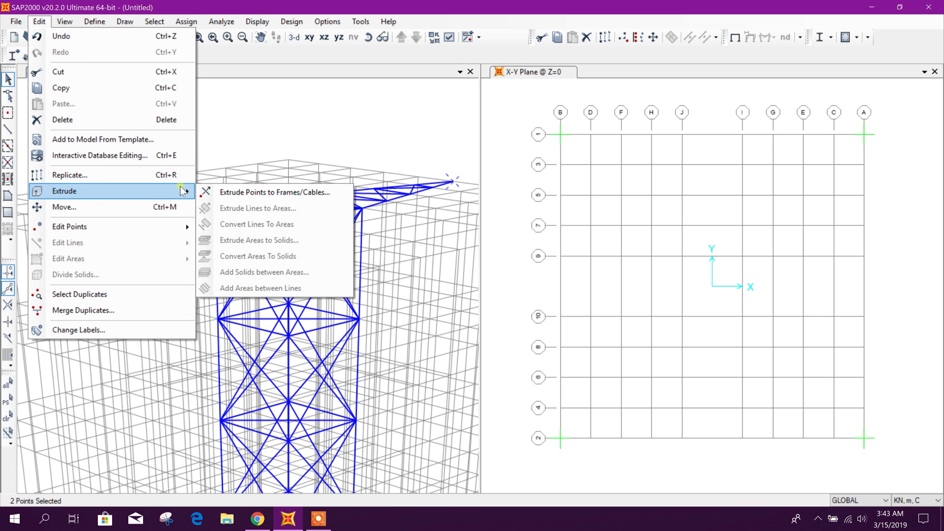
click(250, 193)
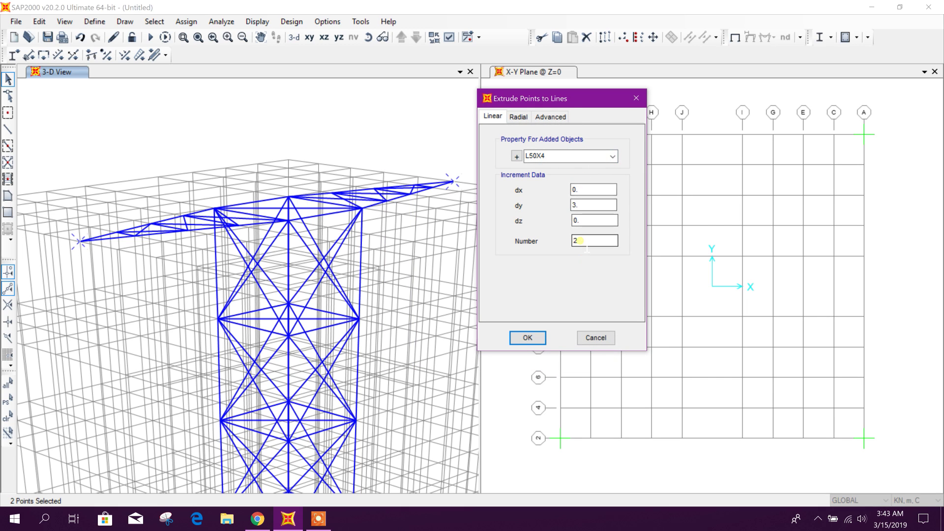
key(shift+Tab)
text(0)
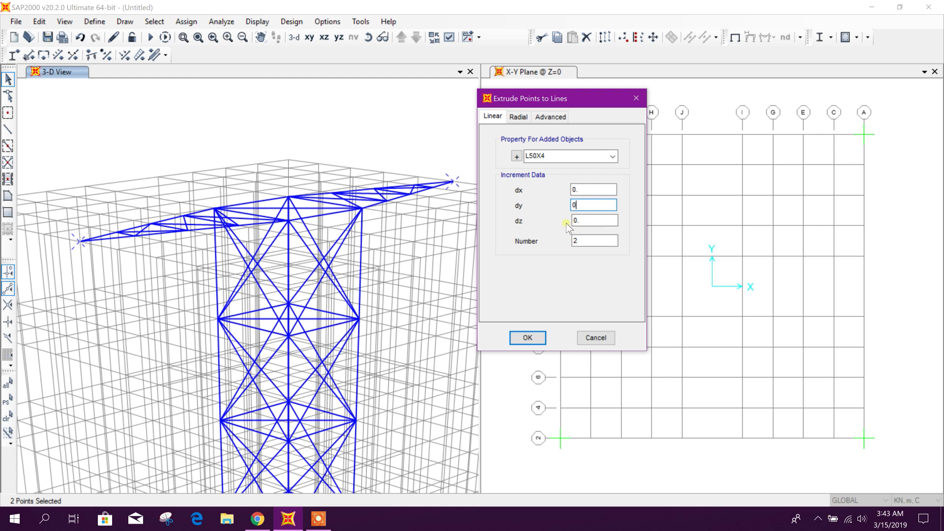
key(Tab)
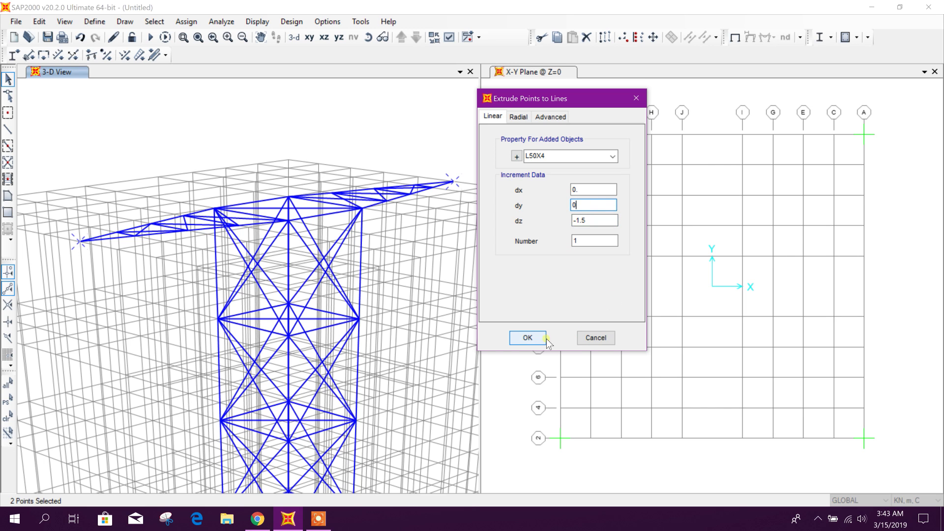
click(527, 337)
scroll(269, 281, down, 3)
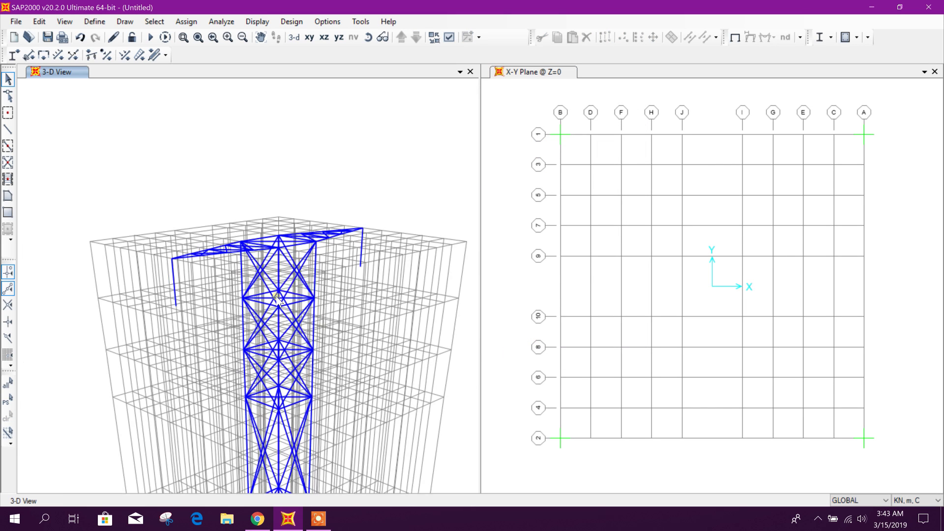
Select both halves of the cross-arm truss plus the hanging vertical member
middle_drag(199, 291, 195, 249)
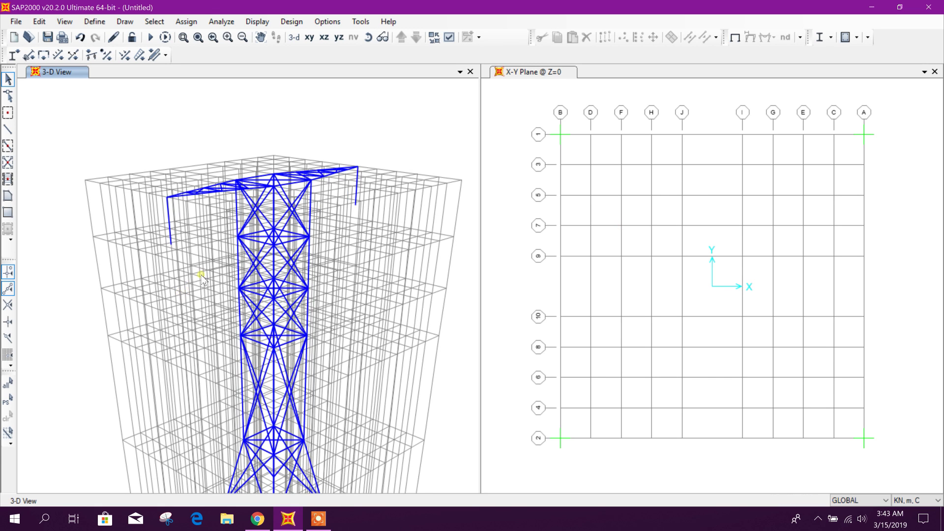
scroll(209, 248, up, 2)
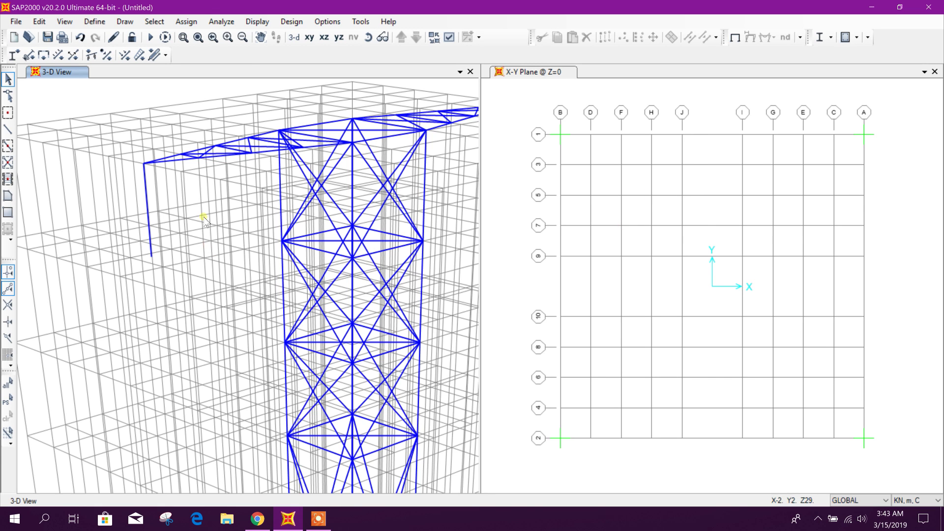
click(310, 38)
drag(207, 329, 85, 208)
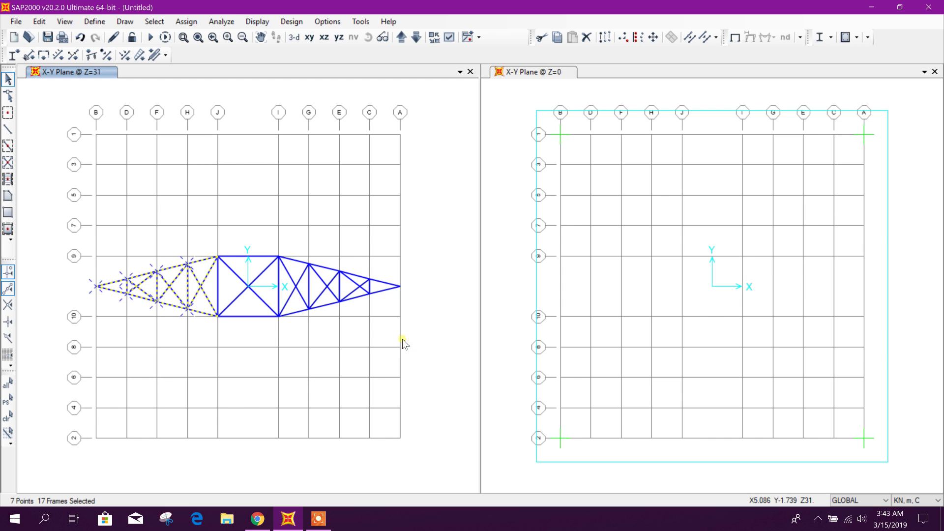
drag(402, 339, 295, 227)
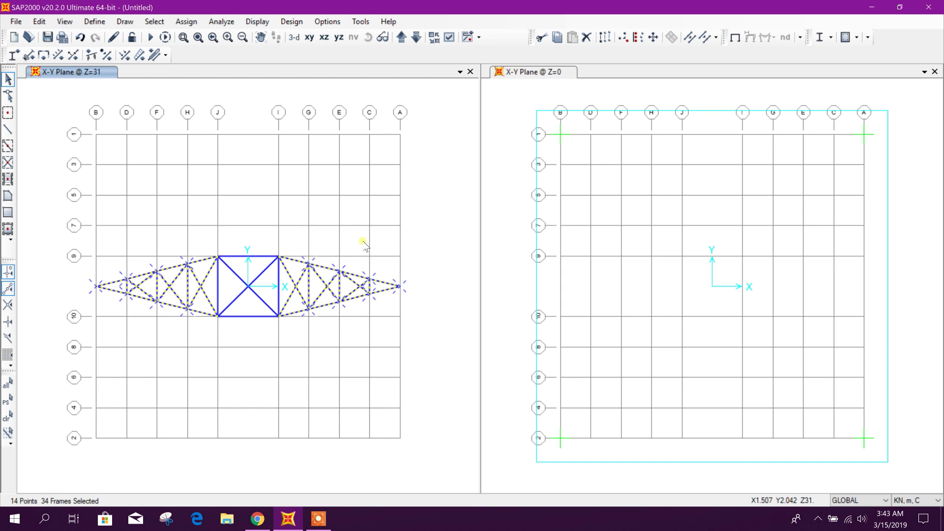
click(293, 38)
scroll(202, 153, up, 3)
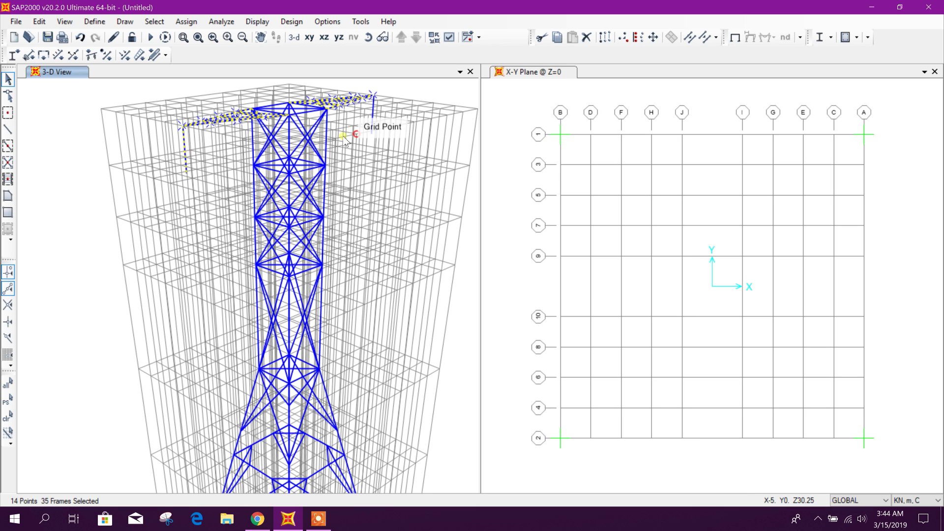
click(369, 122)
scroll(371, 129, up, 2)
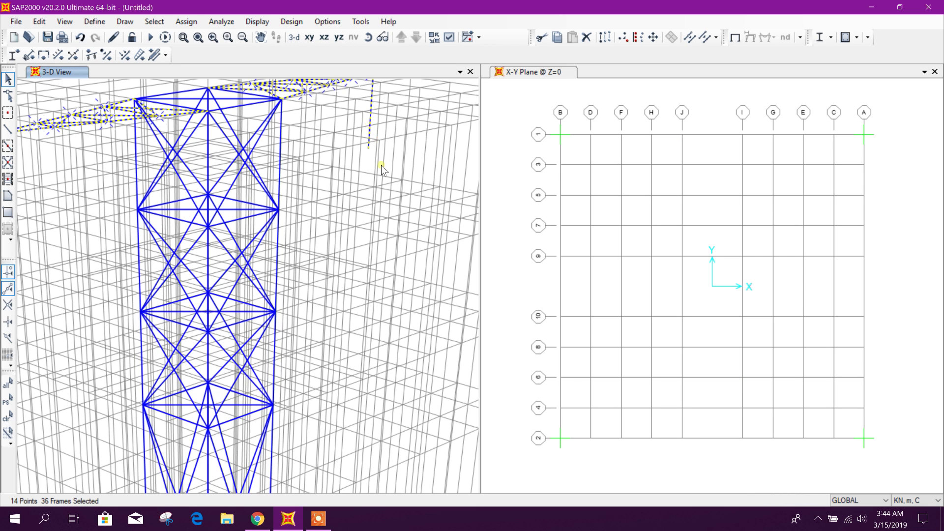
scroll(382, 165, down, 3)
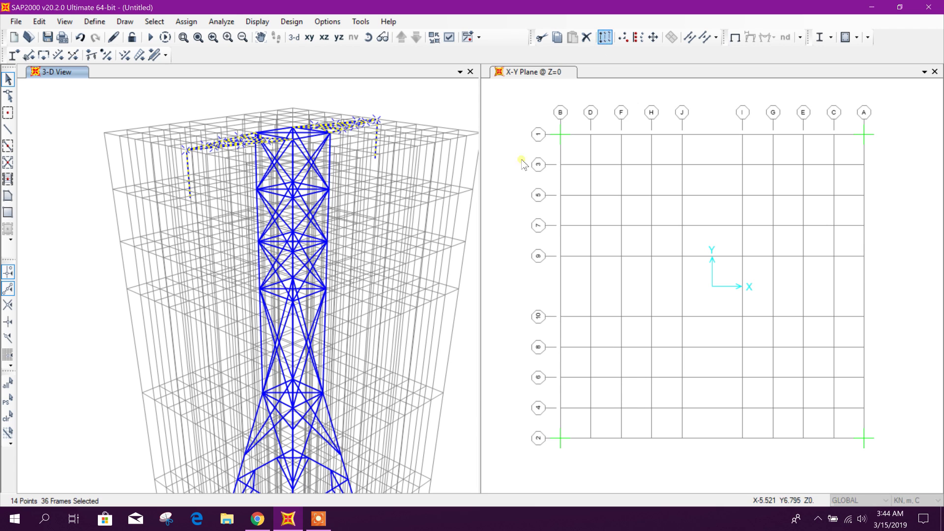
Replicate the selected cross-arm 2 m lower using a two-point offset
key(ctrl+r)
drag(509, 128, 567, 127)
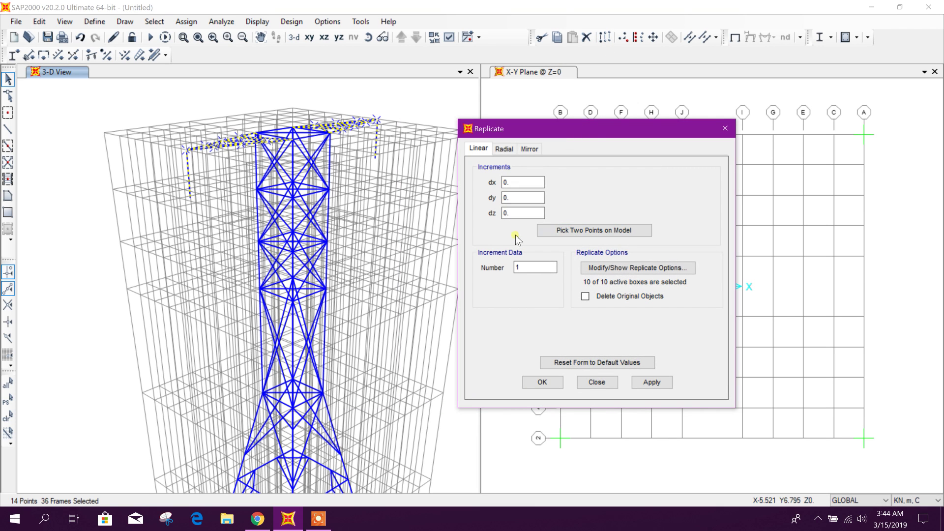
click(559, 228)
scroll(214, 197, up, 2)
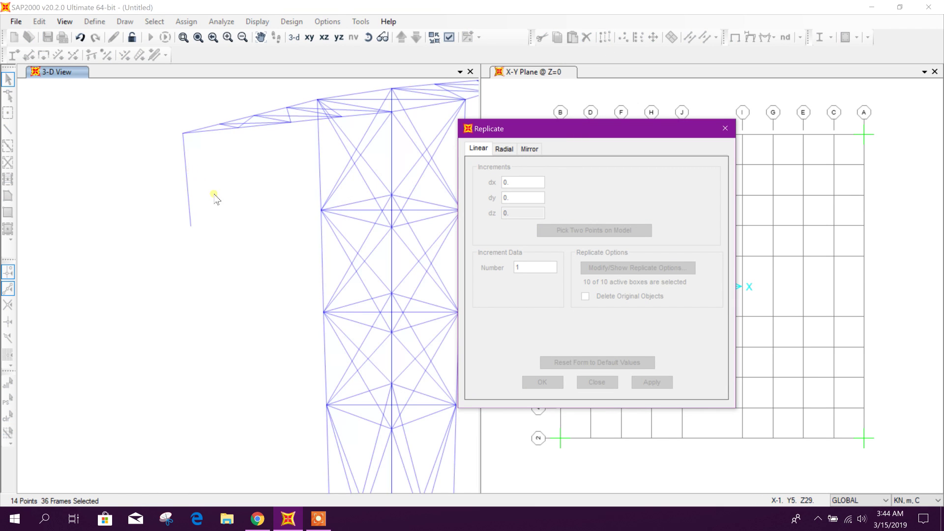
click(317, 100)
click(320, 199)
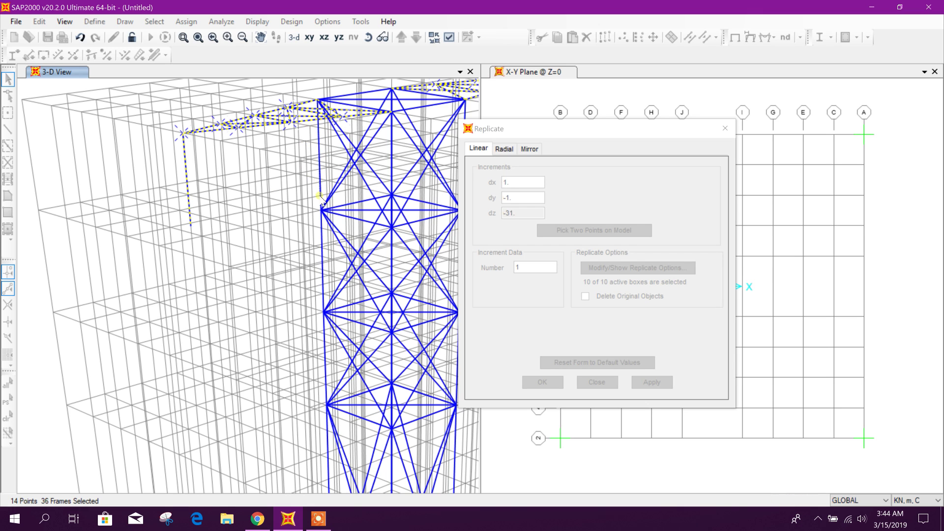
click(322, 209)
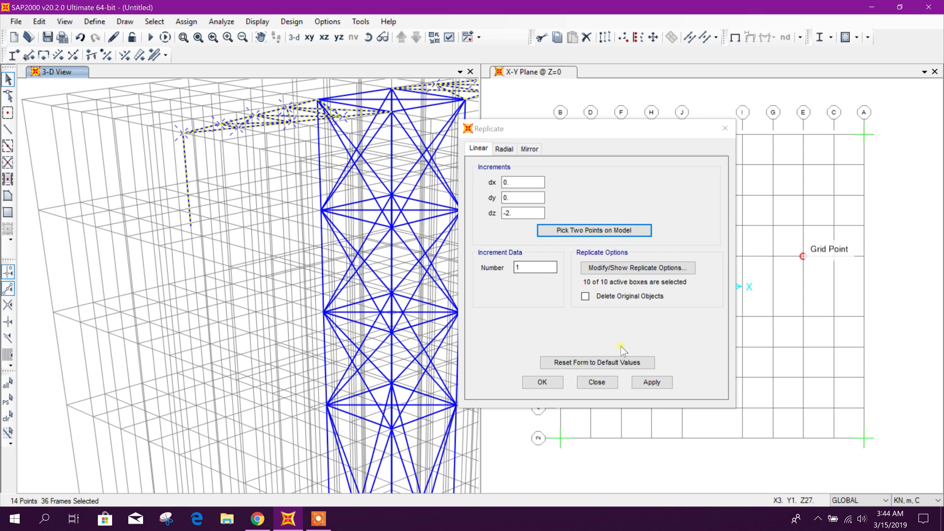
click(644, 382)
Reselect the cross-arm and replicate it again 4 m lower
scroll(189, 276, up, 1)
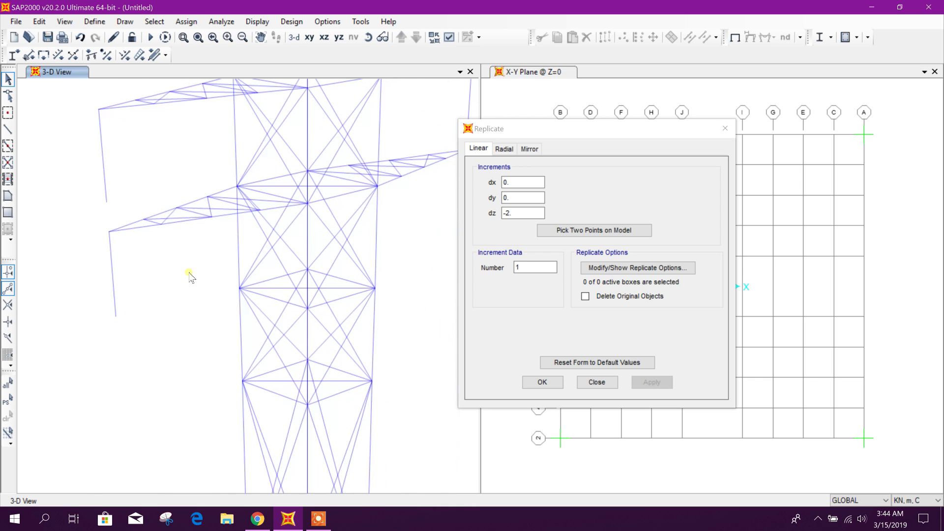
click(6, 401)
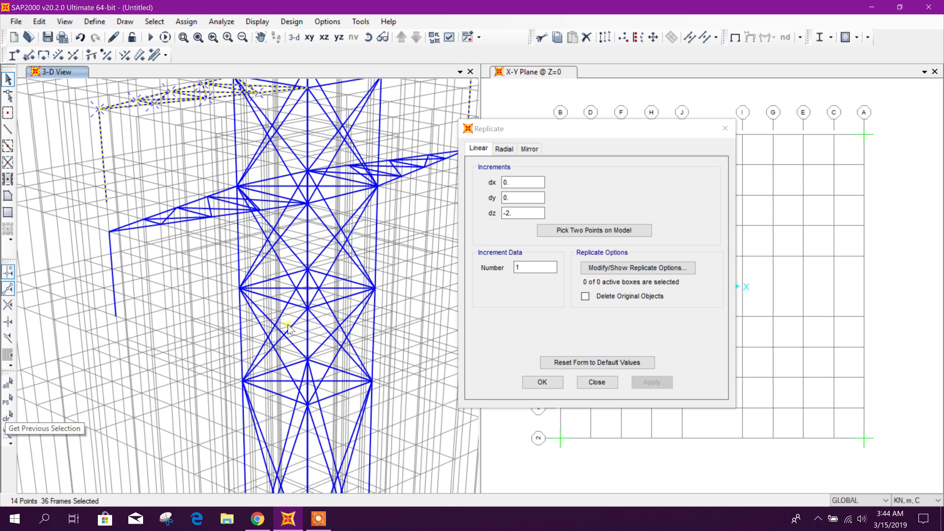
click(567, 232)
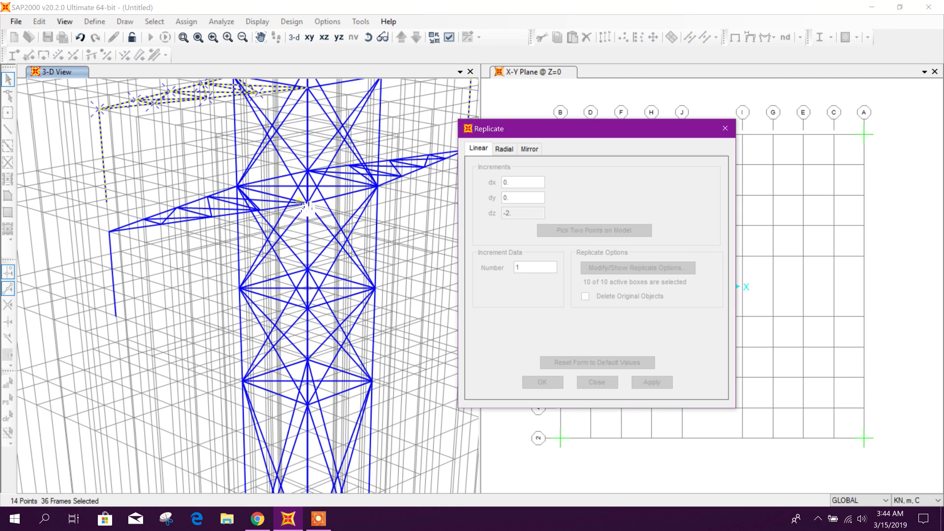
click(235, 118)
click(240, 330)
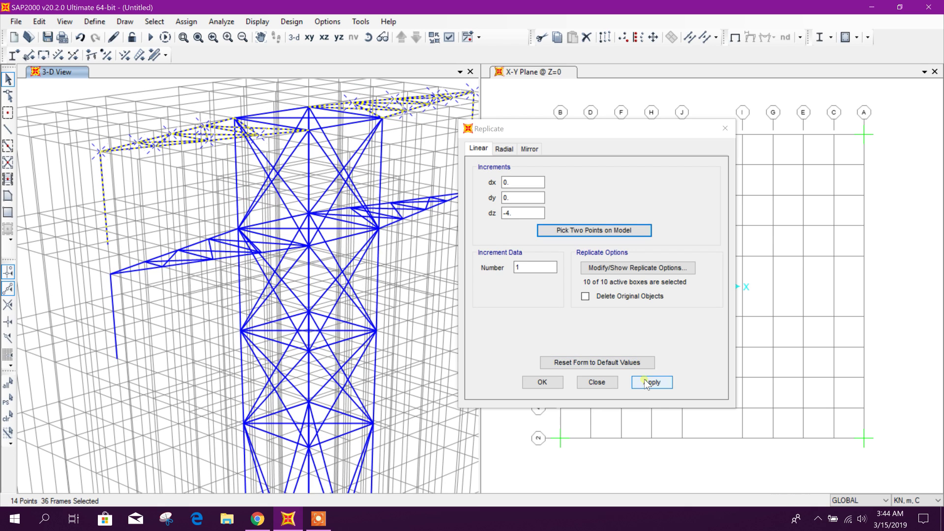
click(644, 382)
Close Replicate and turn off Show Grid in the 3-D view
click(597, 382)
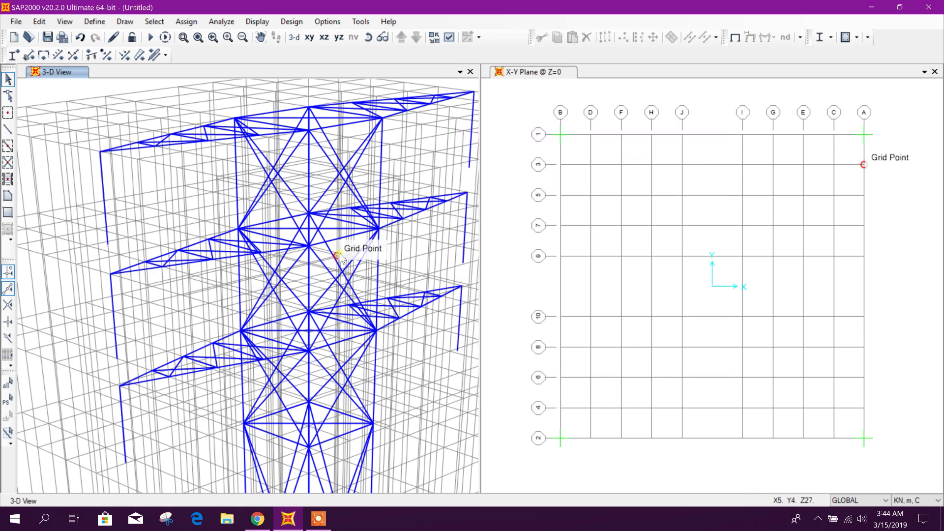
scroll(369, 295, down, 2)
scroll(364, 285, up, 3)
scroll(359, 272, down, 2)
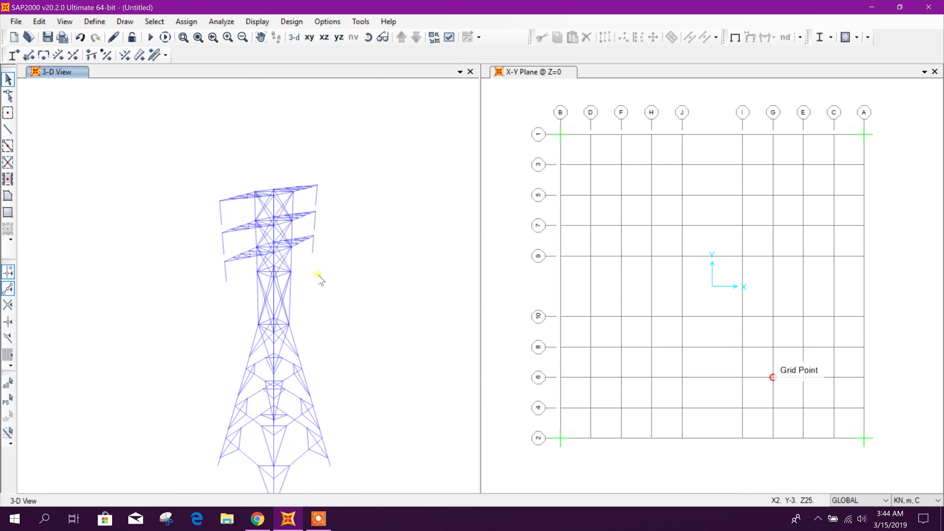
scroll(363, 304, up, 1)
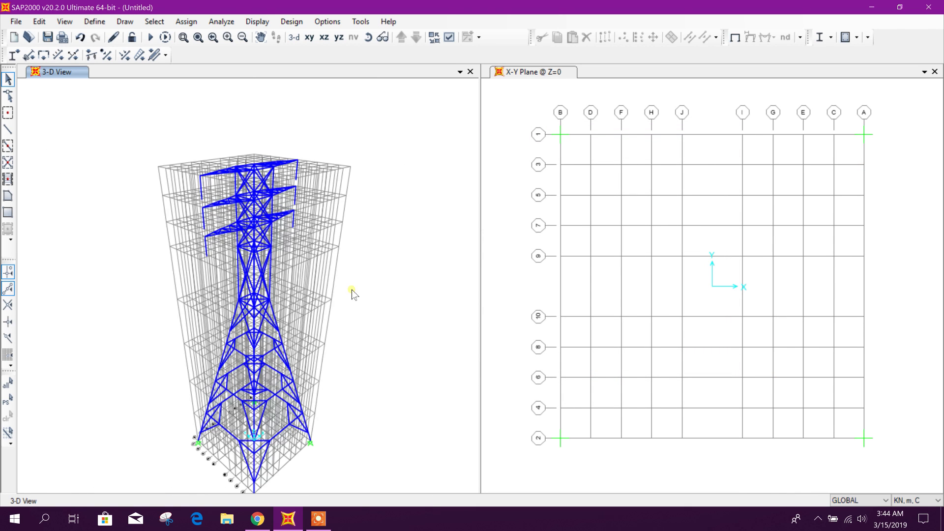
right_click(398, 176)
click(435, 183)
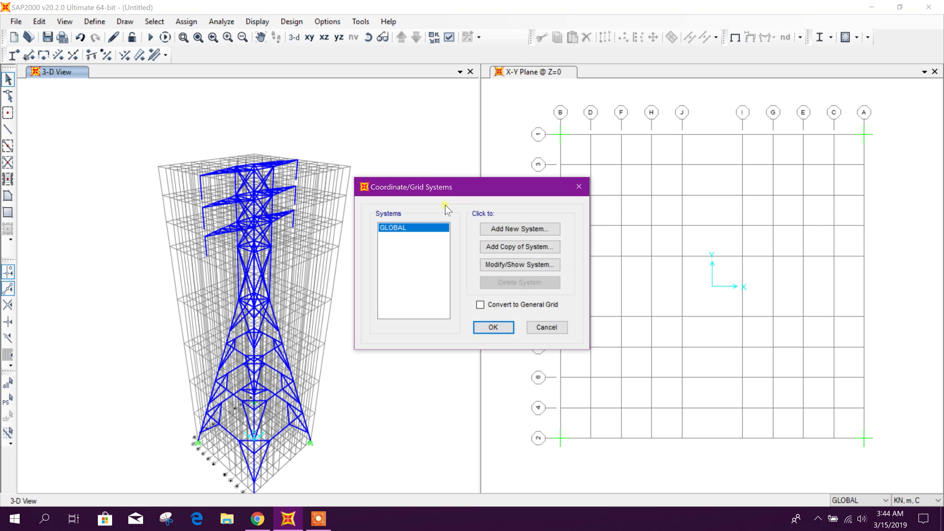
click(543, 326)
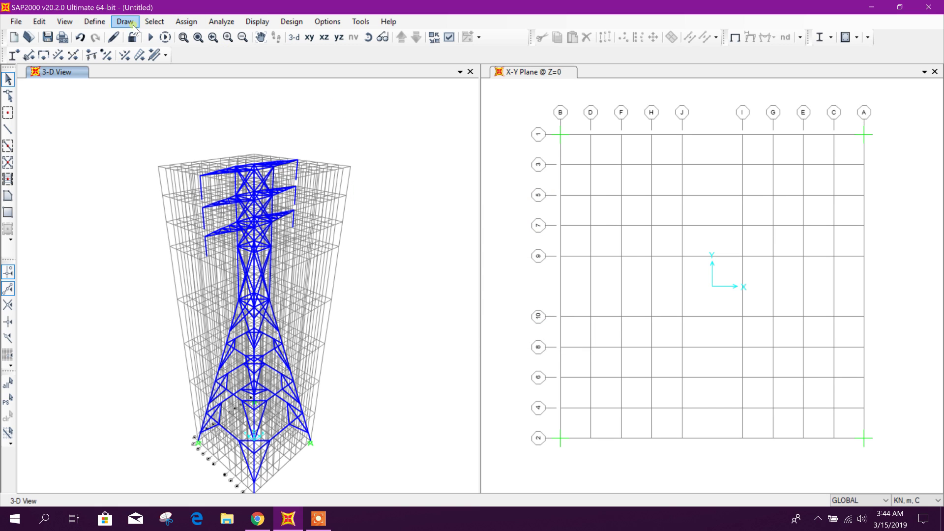
click(64, 21)
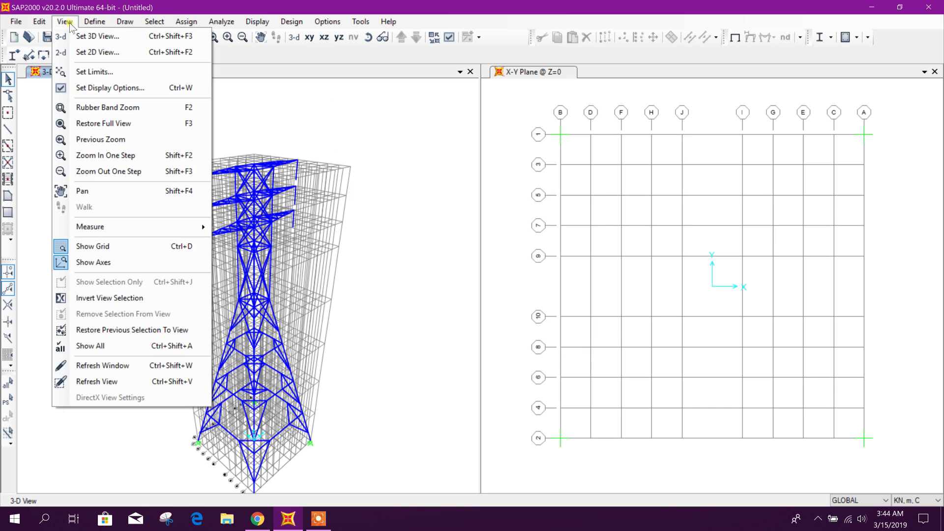
click(94, 246)
middle_drag(343, 291, 325, 262)
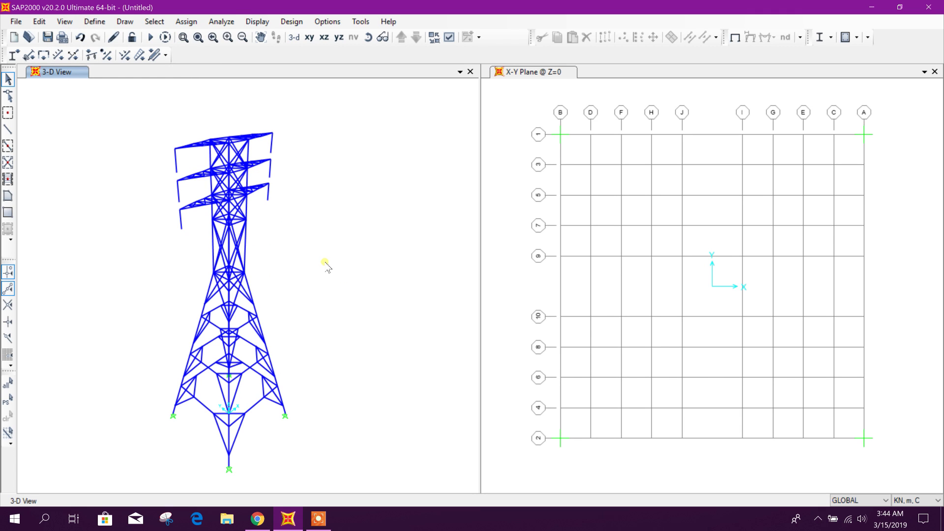
Save the model as TRANSMISSION TOWER in D:\DRIVE G\SAP2000
click(47, 37)
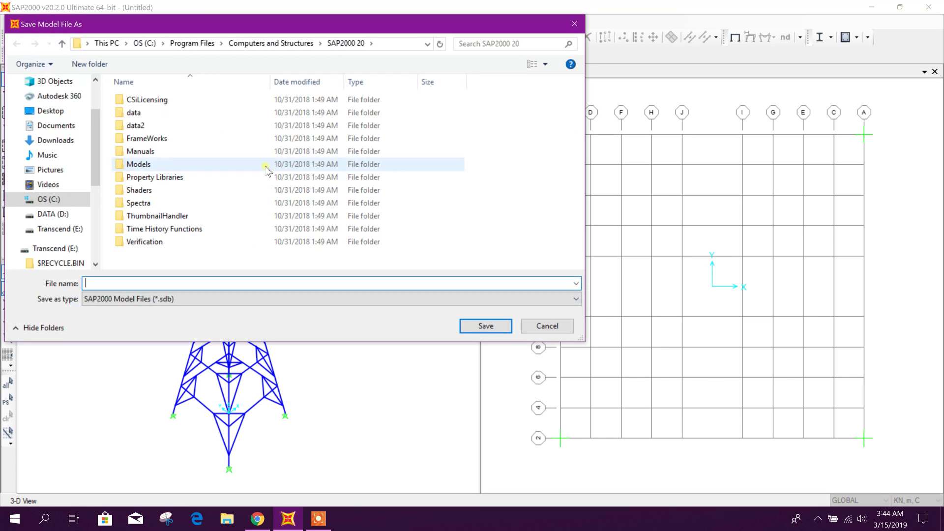
drag(98, 175, 97, 187)
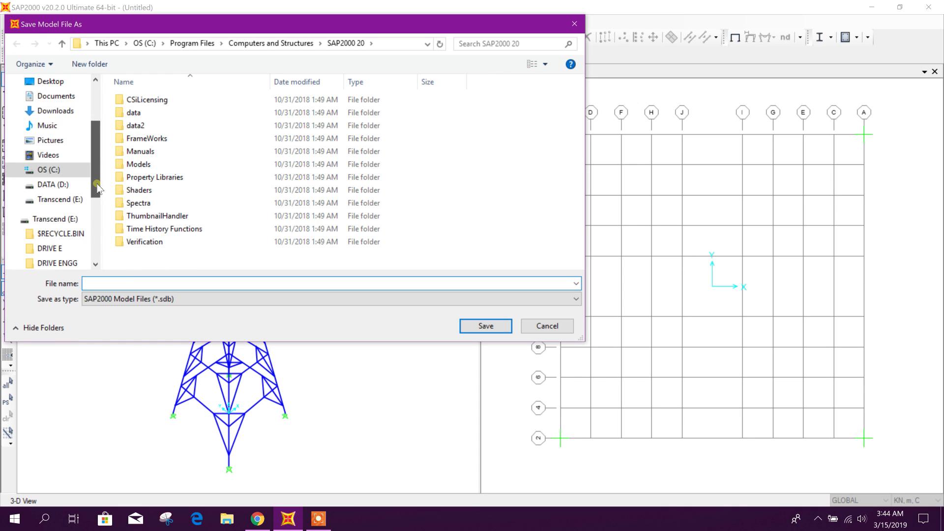
click(64, 185)
click(147, 153)
double_click(147, 152)
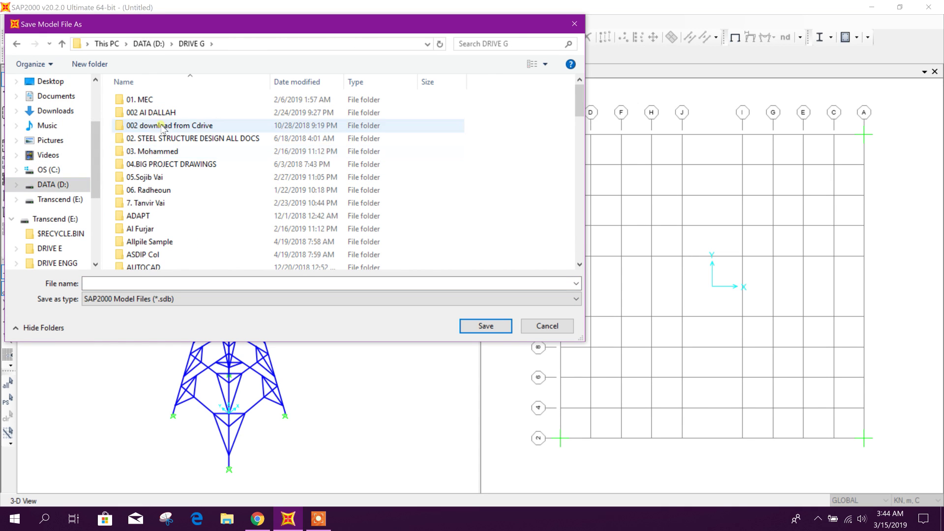
scroll(163, 208, down, 5)
scroll(163, 209, down, 12)
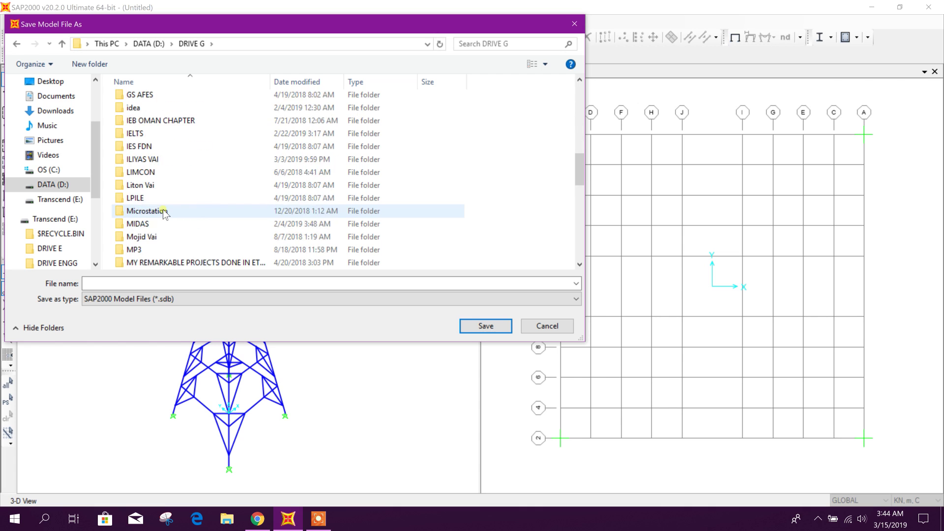
scroll(163, 210, down, 2)
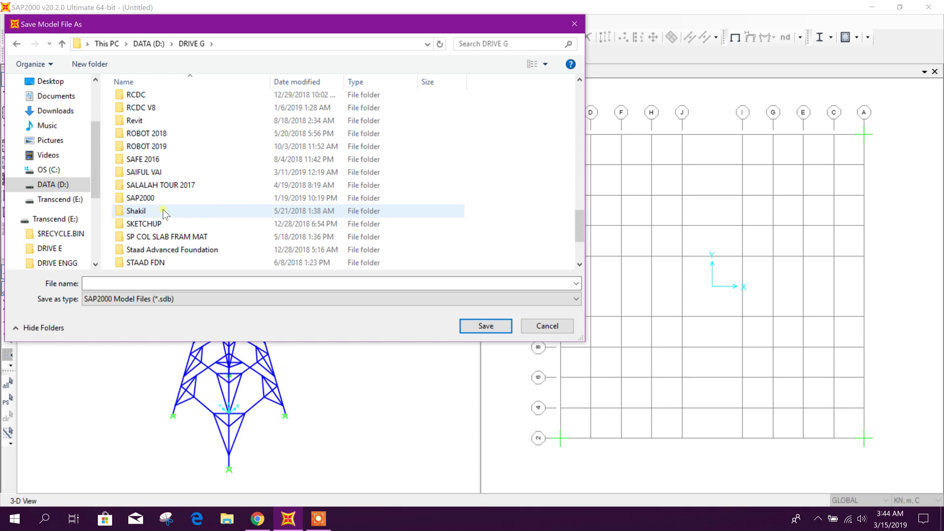
click(152, 198)
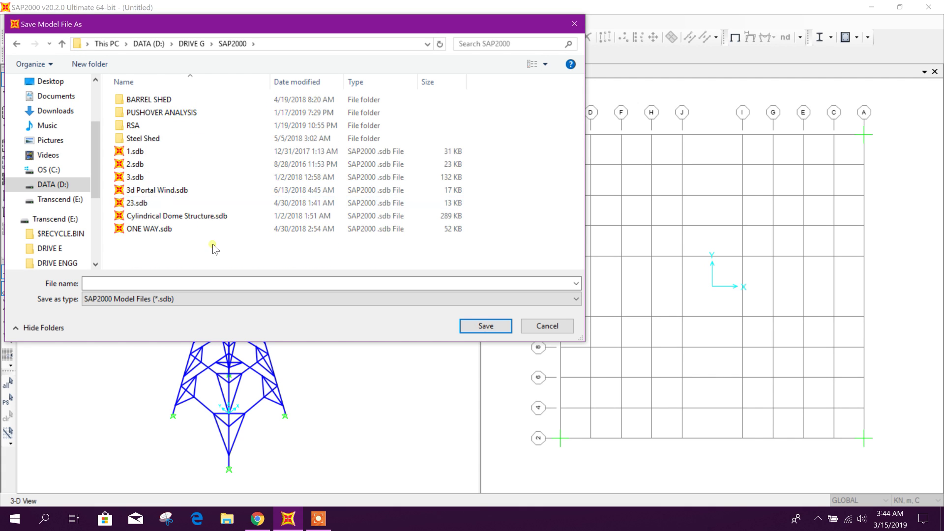
click(165, 282)
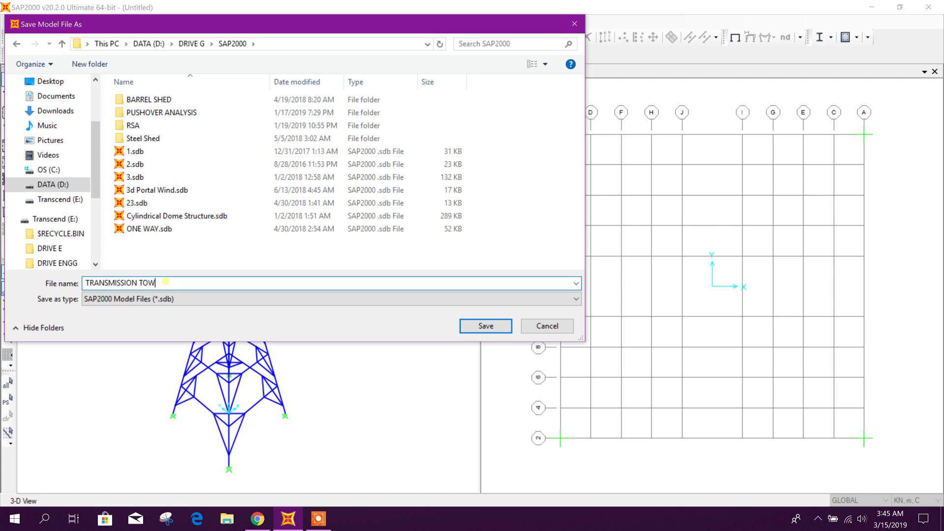
click(486, 327)
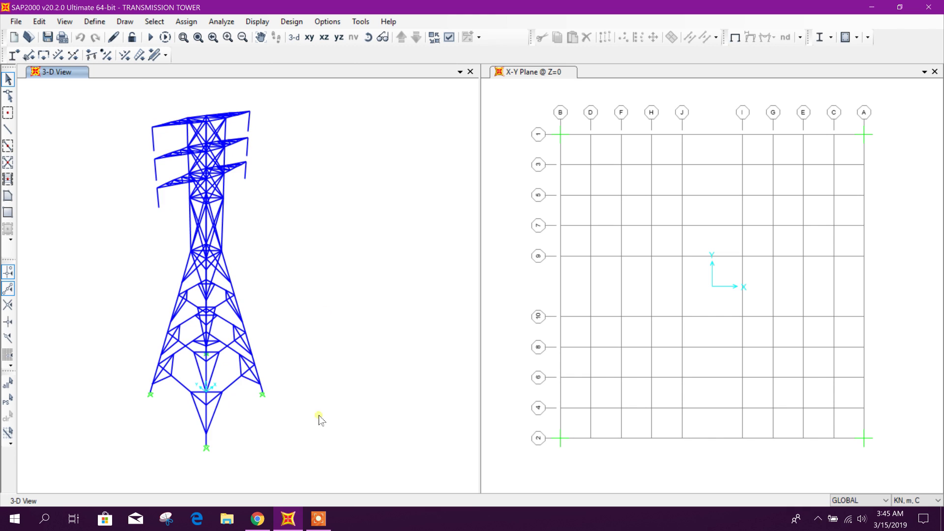
Replicate the whole tower twice, 25 m apart along Y
drag(348, 468, 108, 100)
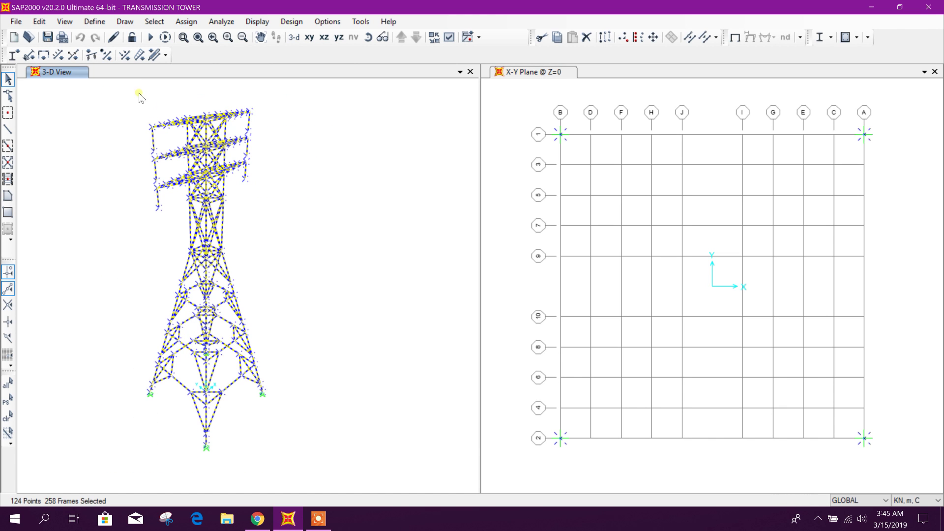
click(608, 39)
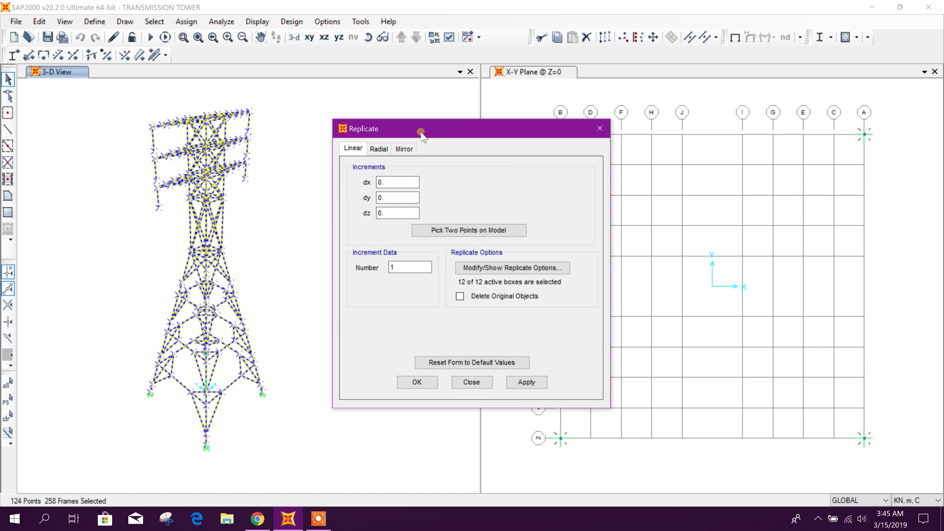
drag(422, 135, 315, 120)
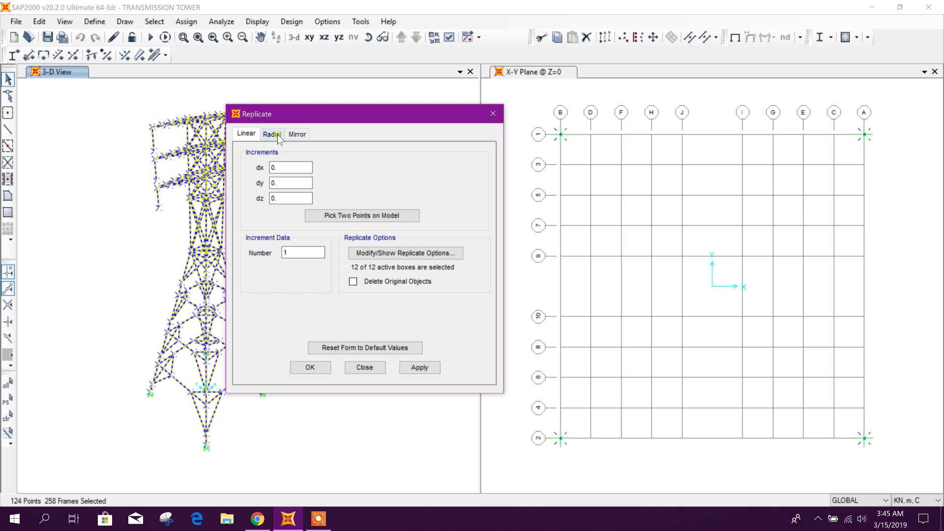
drag(301, 114, 370, 98)
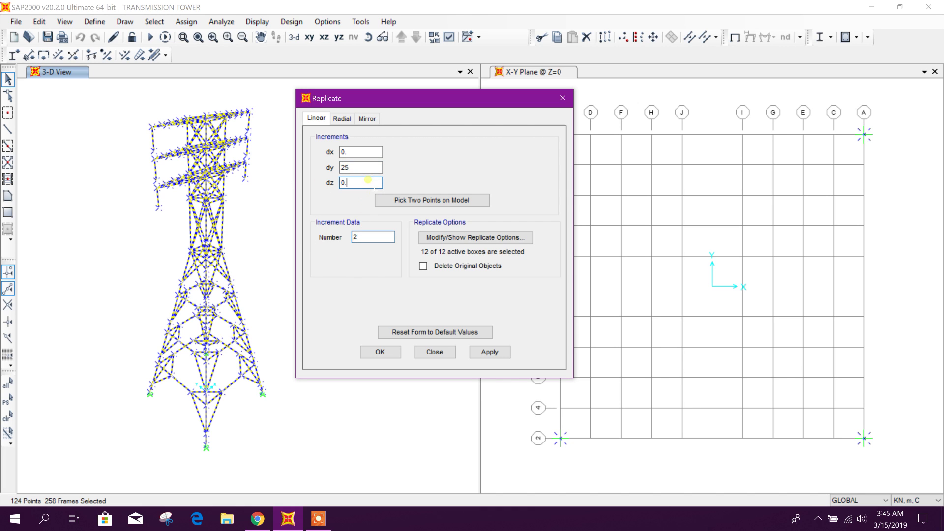
click(489, 352)
click(435, 352)
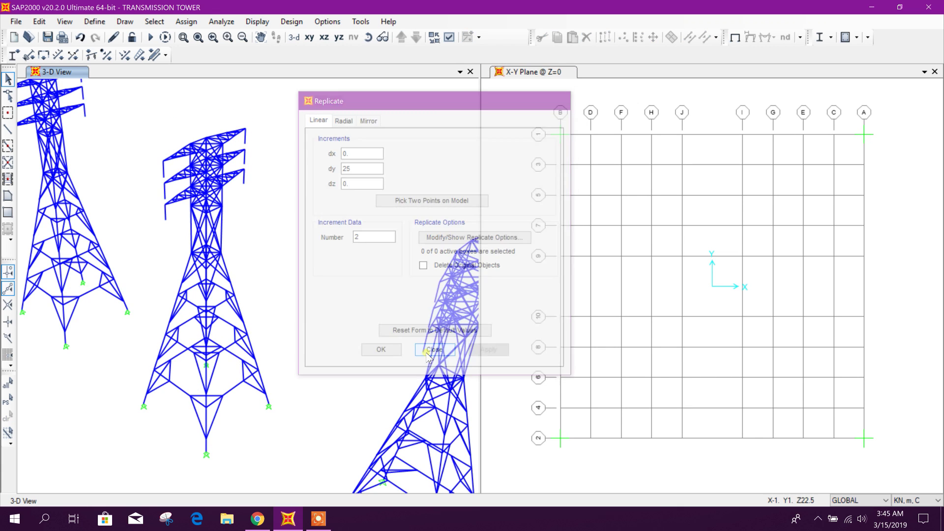
Orbit to an upright side view and delete the middle tower
scroll(309, 302, down, 5)
shift+middle_drag(305, 360, 421, 370)
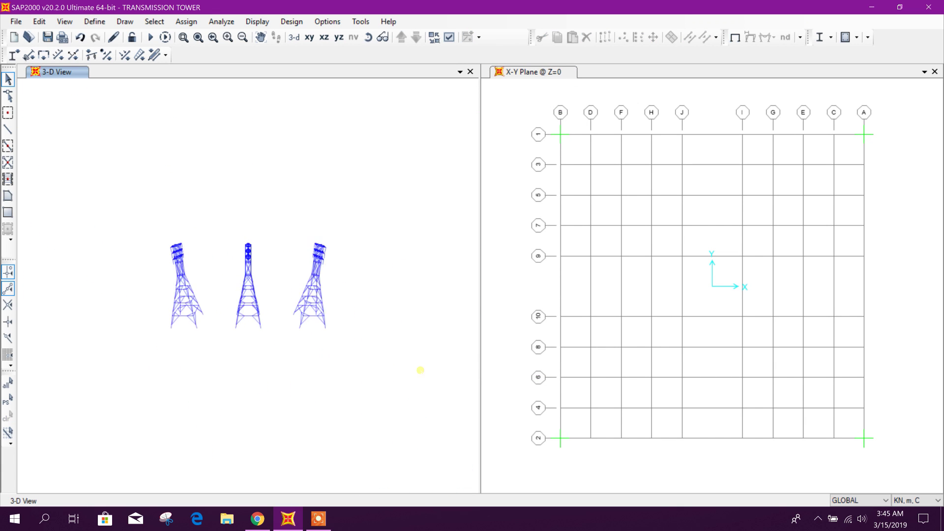
scroll(207, 280, up, 5)
scroll(206, 280, down, 2)
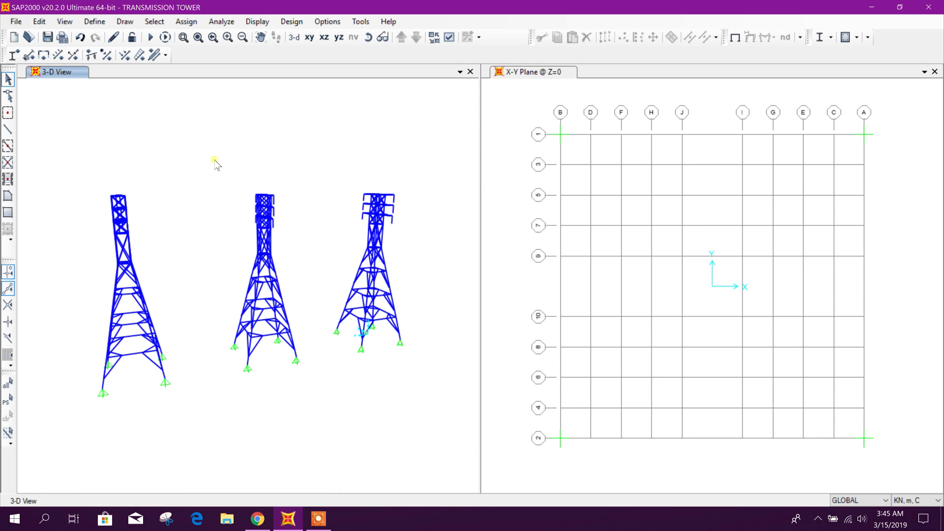
drag(213, 155, 314, 409)
key(Delete)
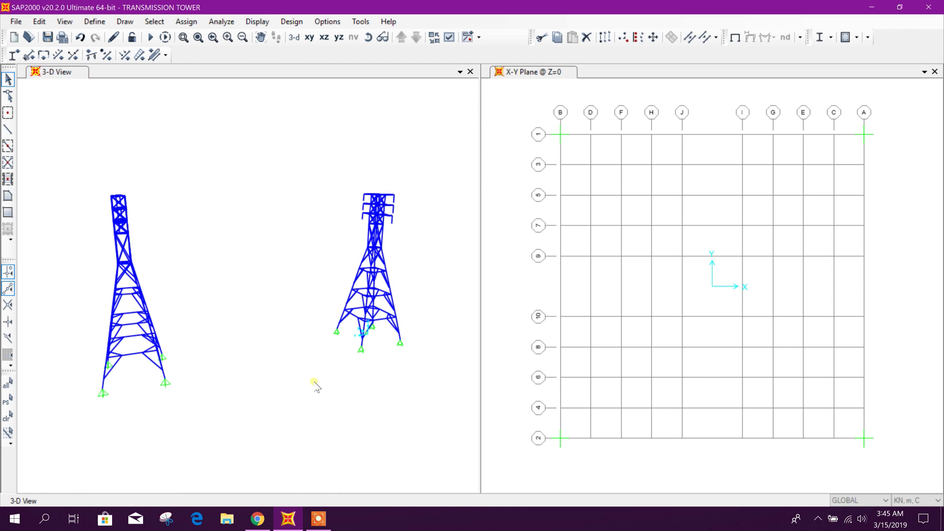
Copy the right-hand tower once, 50 m along Y
drag(277, 182, 423, 384)
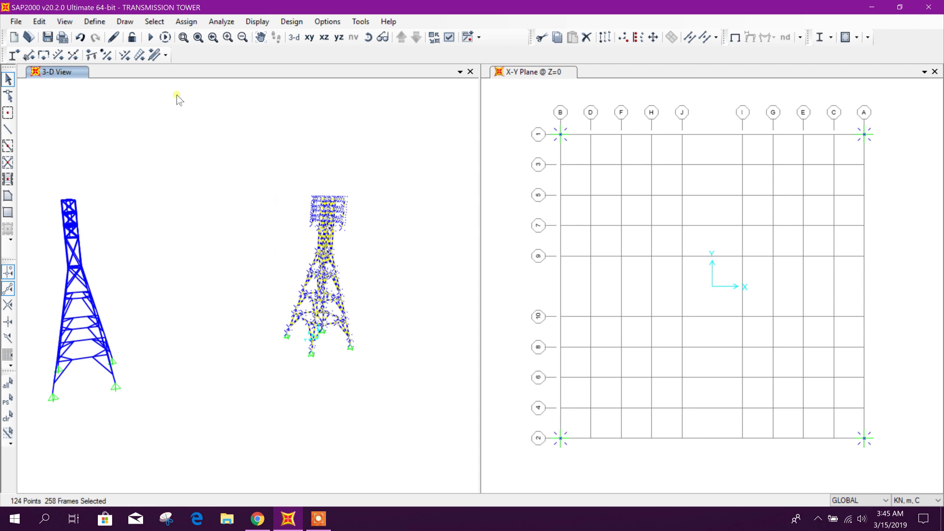
click(605, 37)
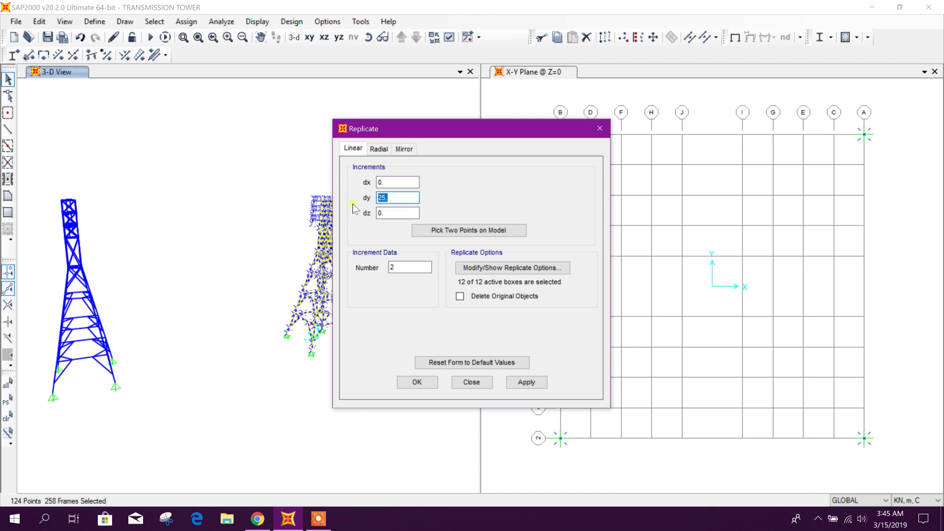
text(50)
key(Tab)
key(Tab)
key(Tab)
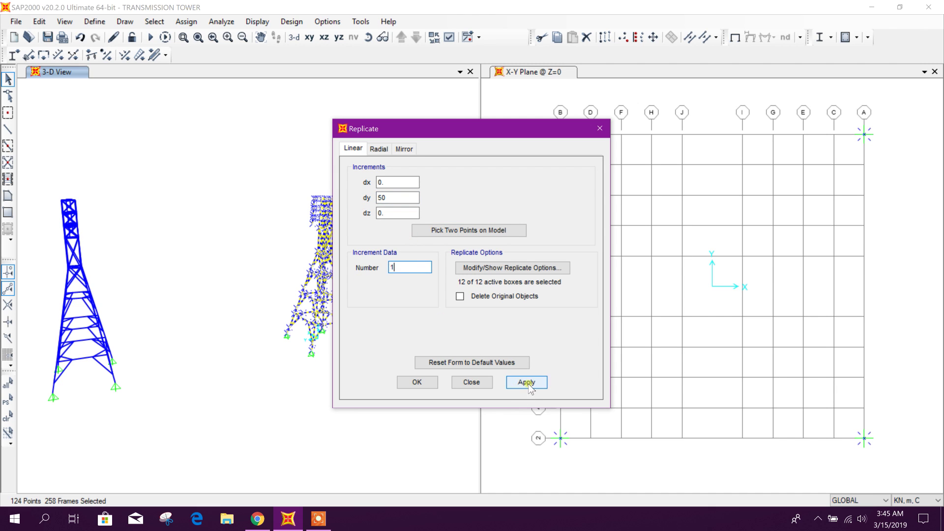
text(1)
click(527, 383)
click(471, 382)
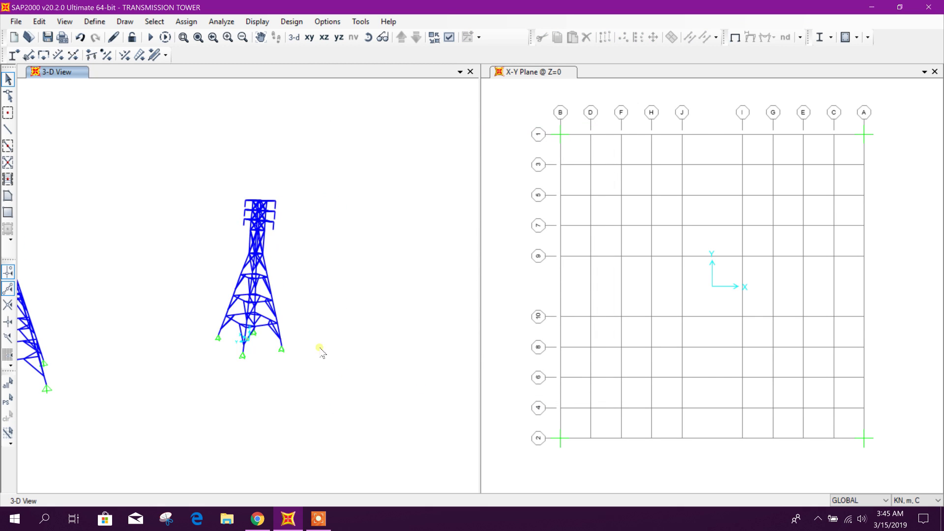
Undo and redo the middle-tower deletion, then replicate the left tower 50 along Y
scroll(320, 352, down, 3)
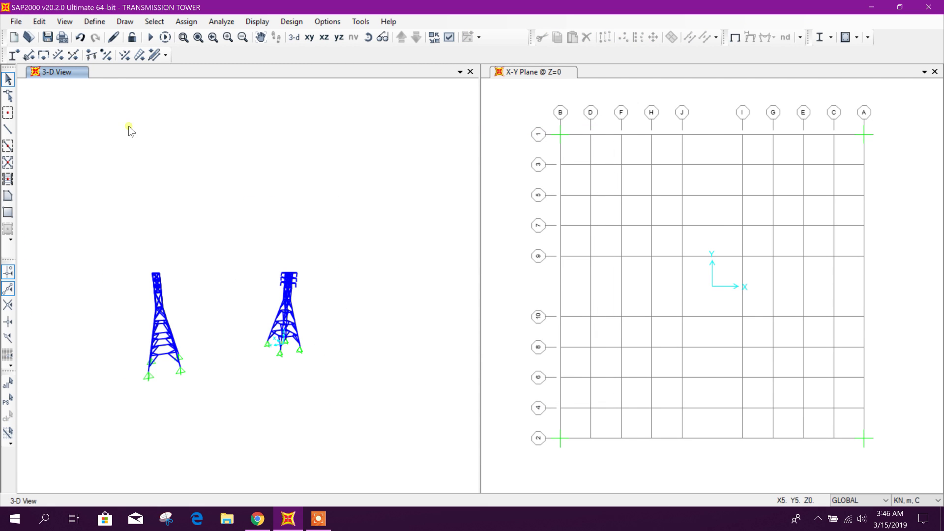
click(80, 38)
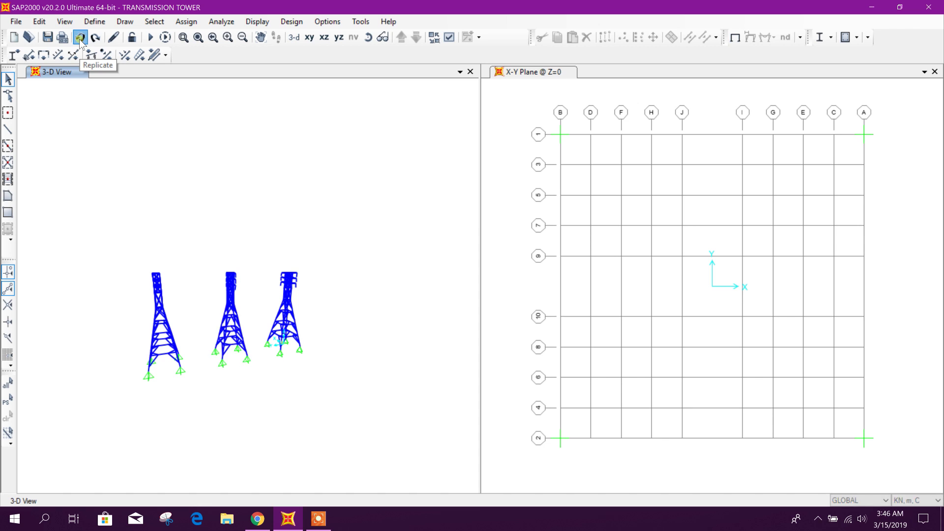
click(95, 38)
drag(253, 263, 363, 386)
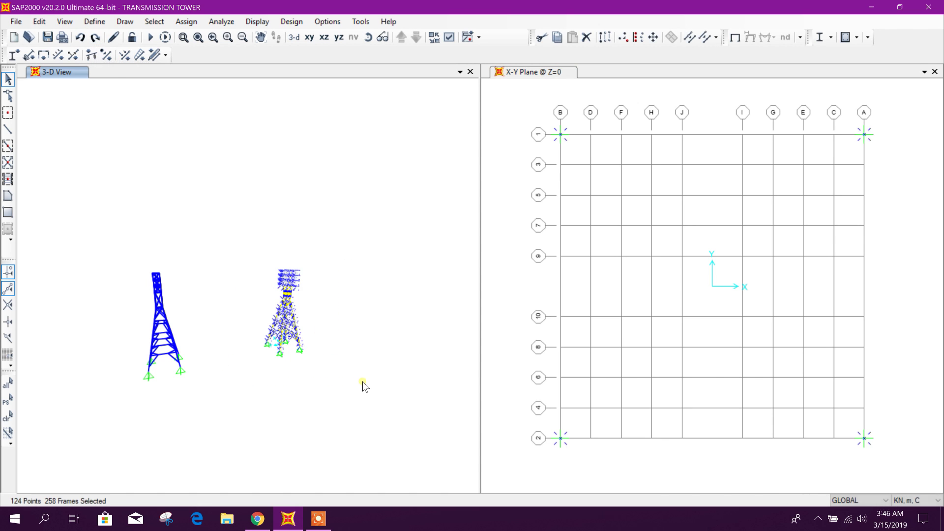
key(ctrl+q)
drag(121, 250, 226, 425)
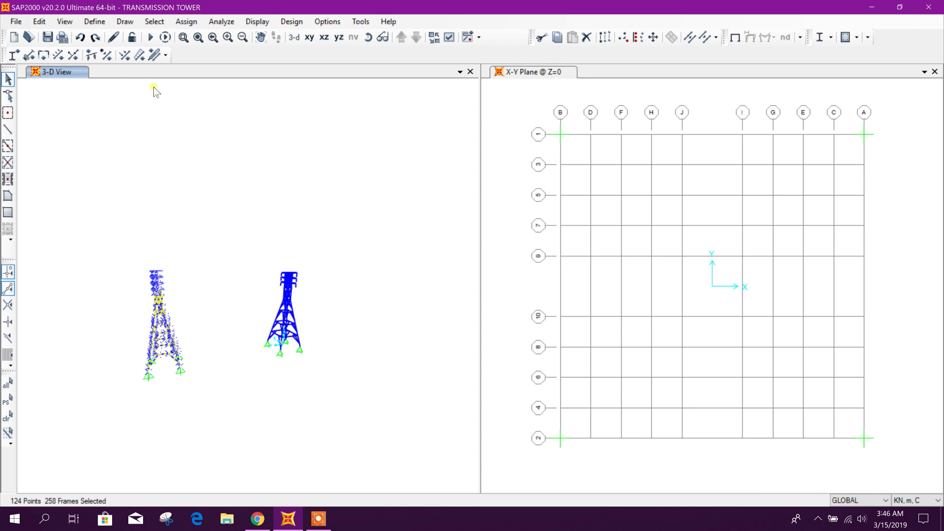
click(603, 37)
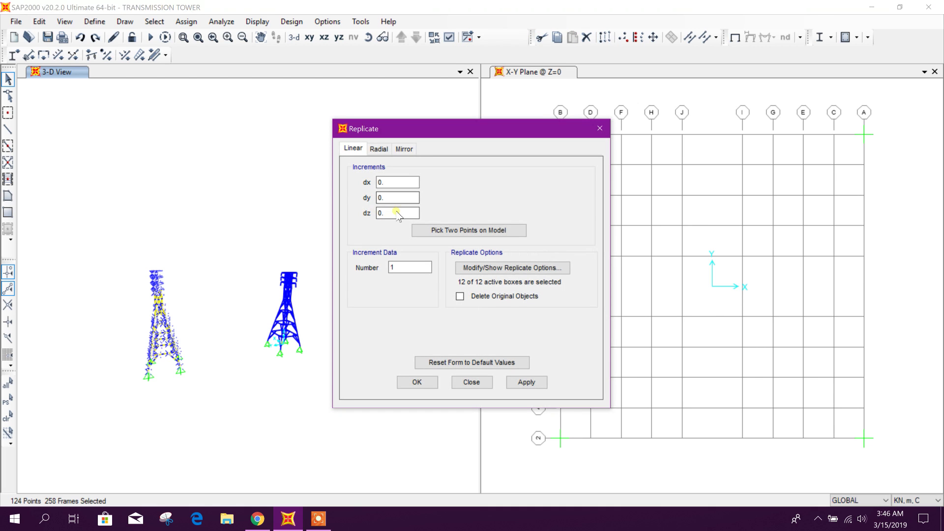
key(Tab)
click(522, 384)
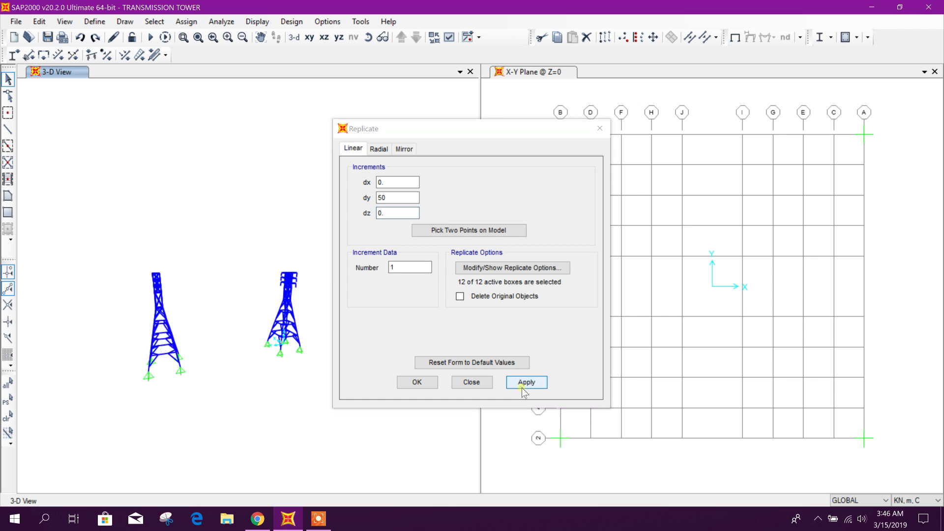
click(489, 385)
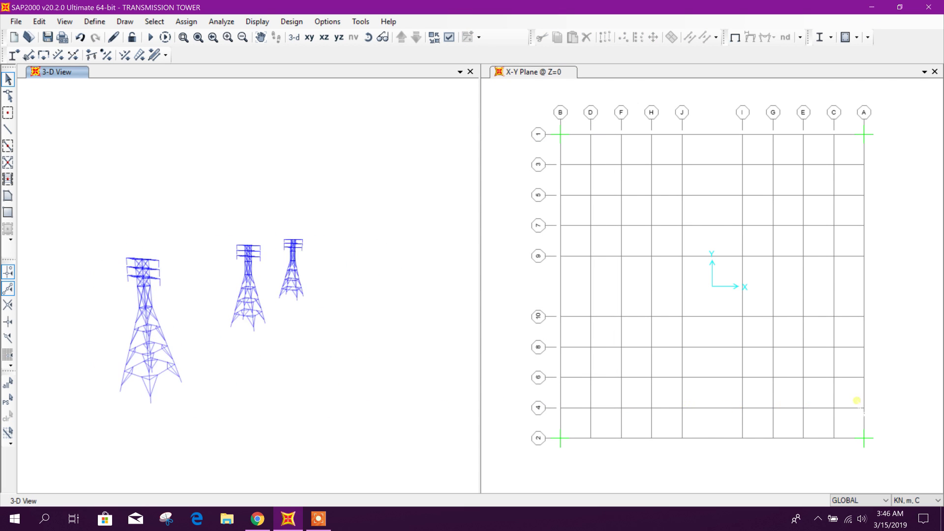
scroll(169, 270, up, 3)
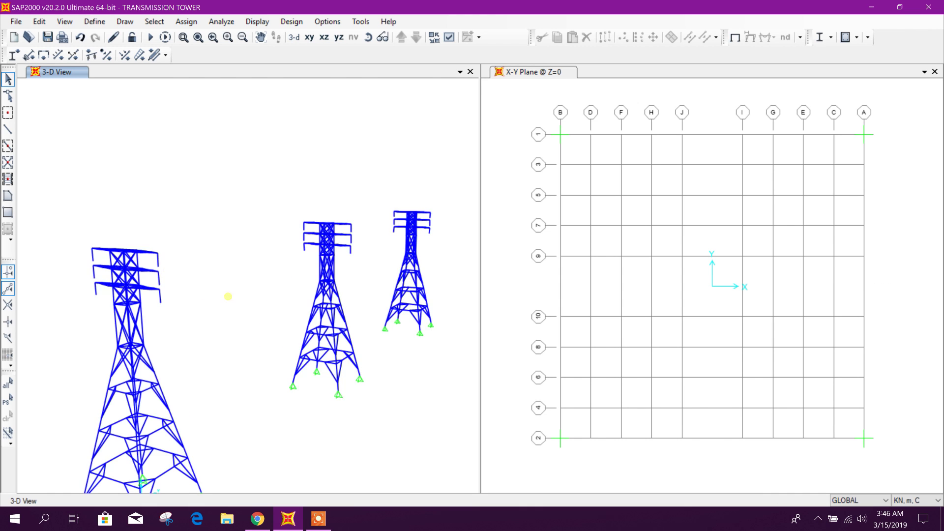
middle_drag(228, 296, 218, 306)
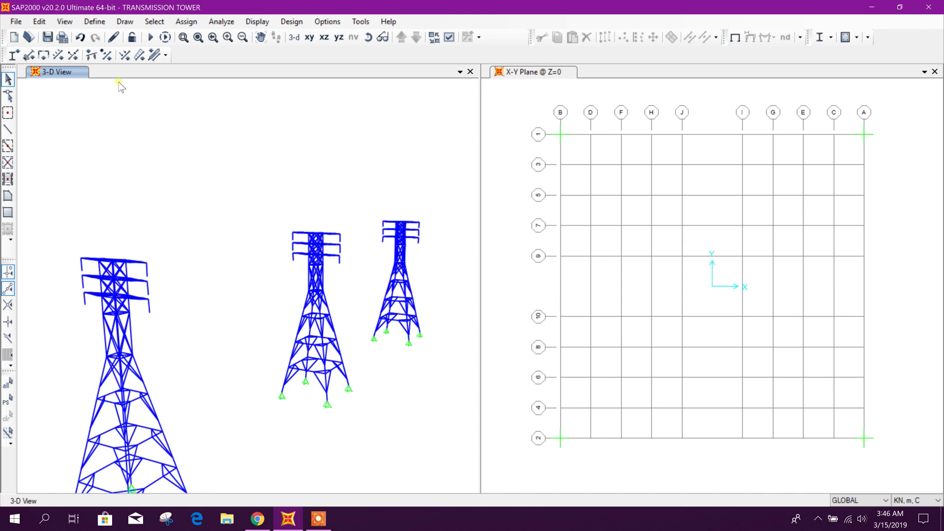
Set the Draw Frame/Cable line type to Cable with section CAB1
click(8, 129)
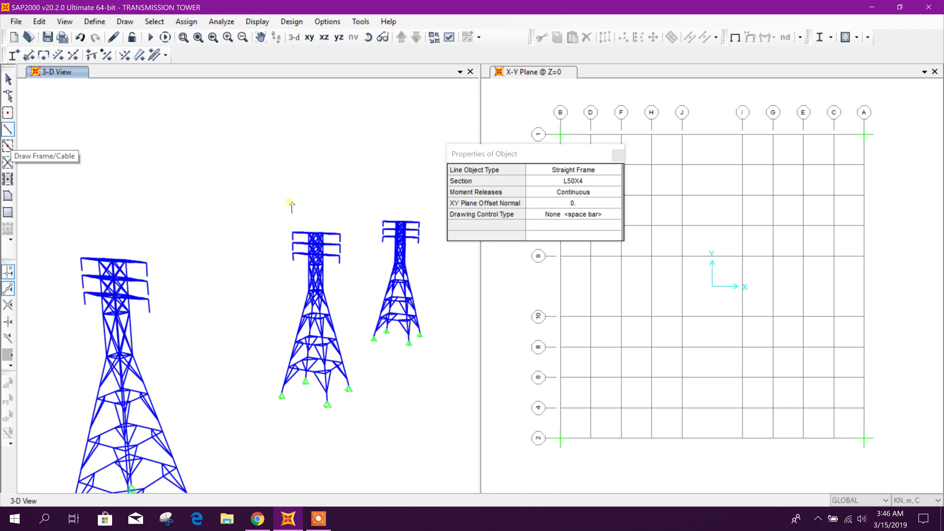
click(598, 181)
click(599, 170)
click(599, 169)
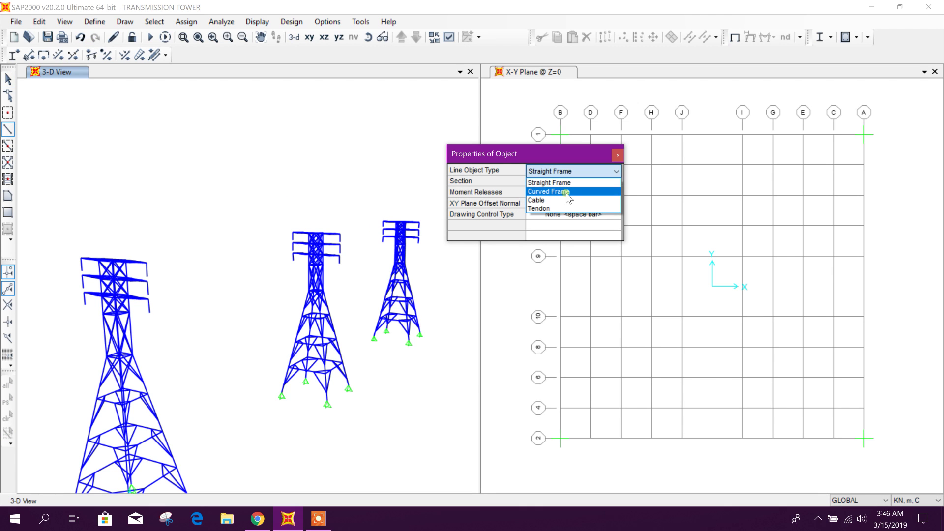
click(563, 203)
click(596, 182)
click(597, 185)
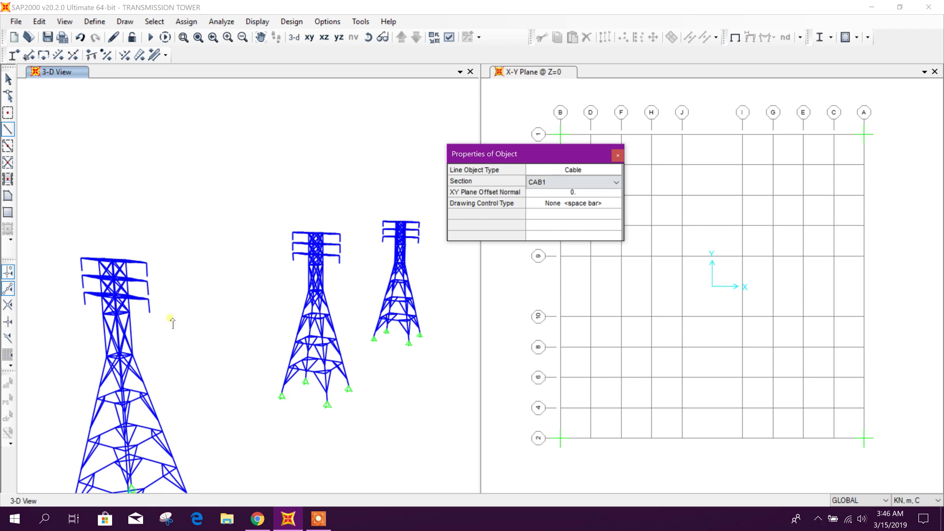
Draw the cable between the two crossarm tips with a 2.5 maximum vertical sag
click(149, 277)
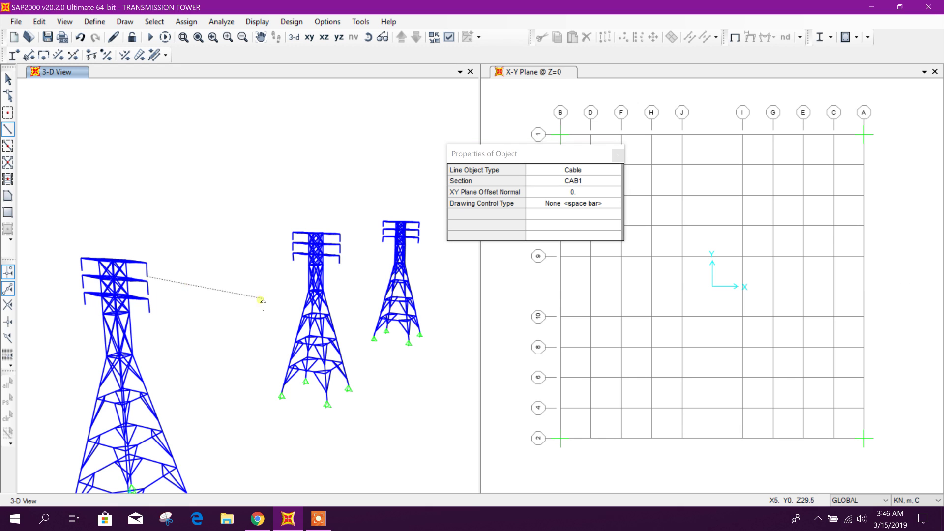
scroll(340, 258, up, 2)
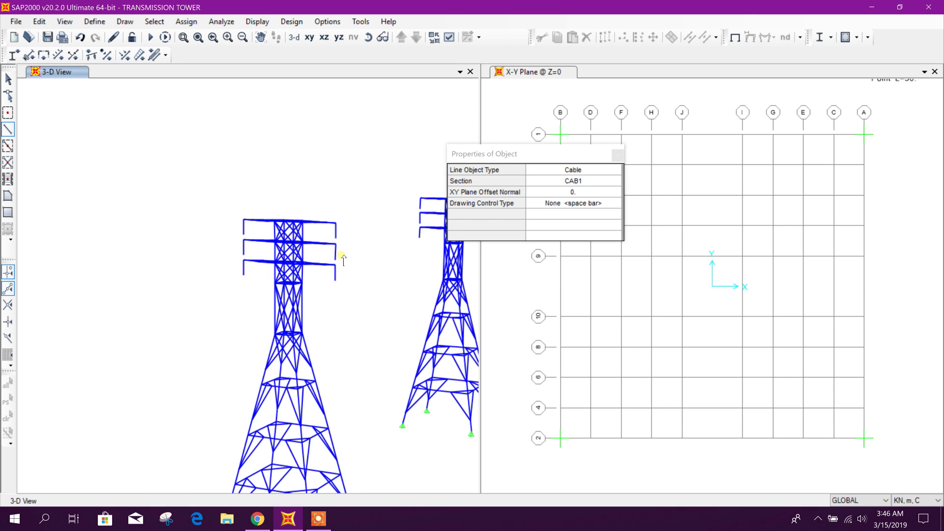
click(340, 238)
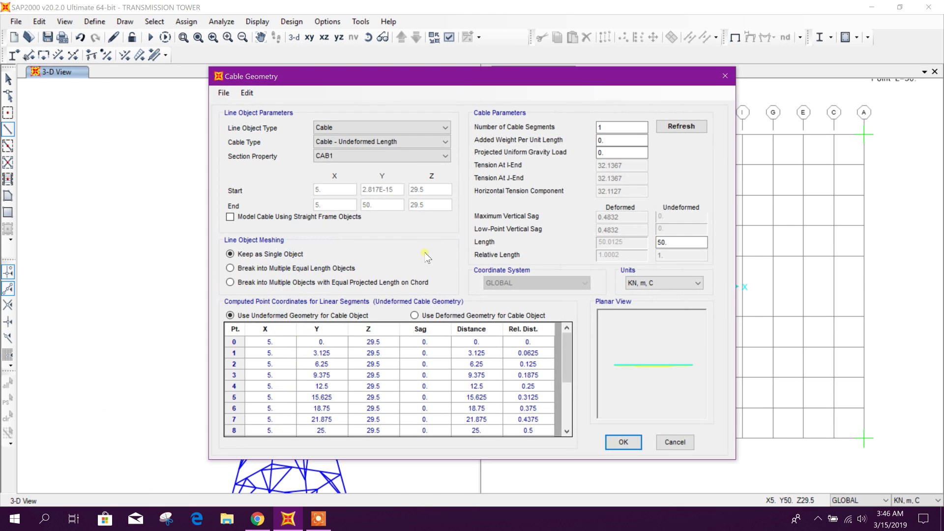
click(398, 142)
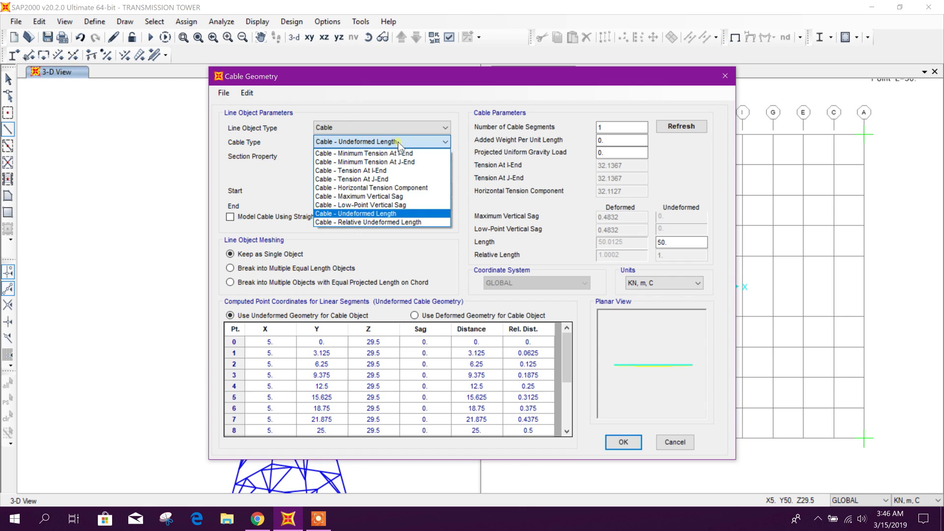
click(426, 197)
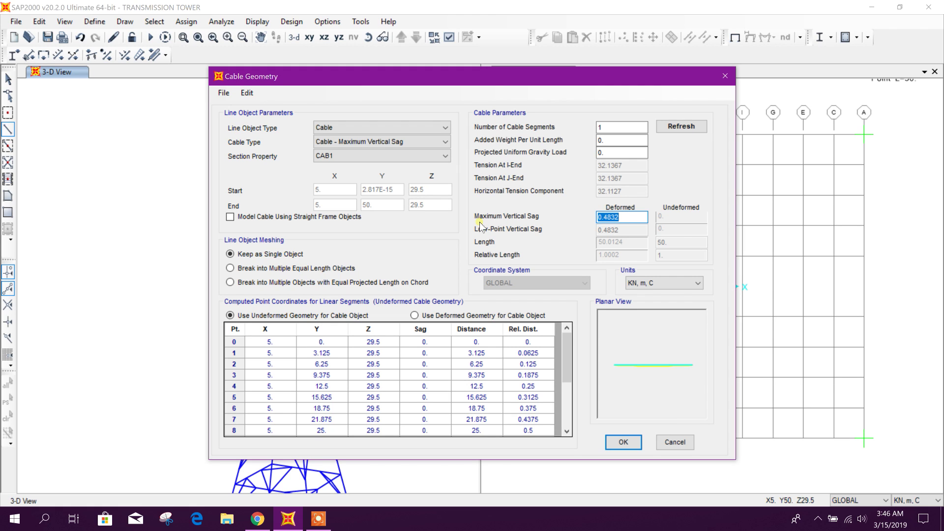
text(2.5)
key(Tab)
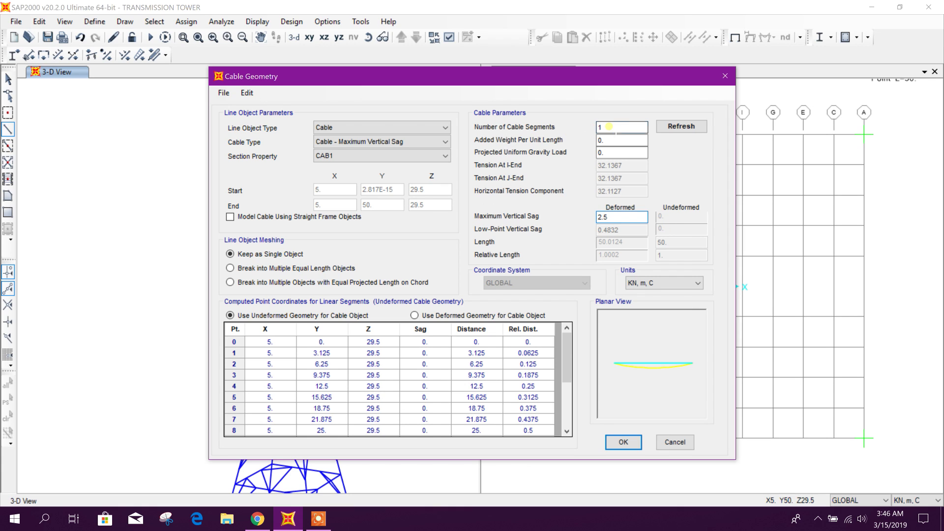
click(414, 315)
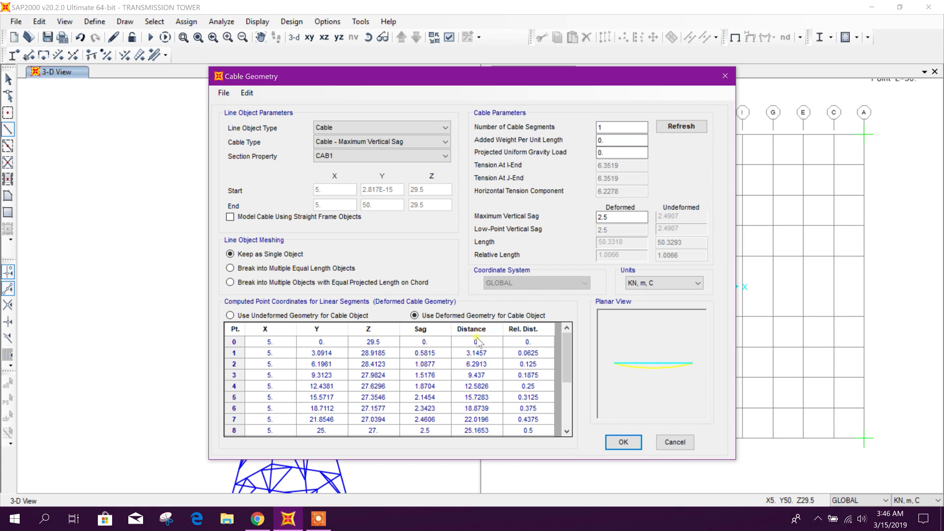
click(623, 442)
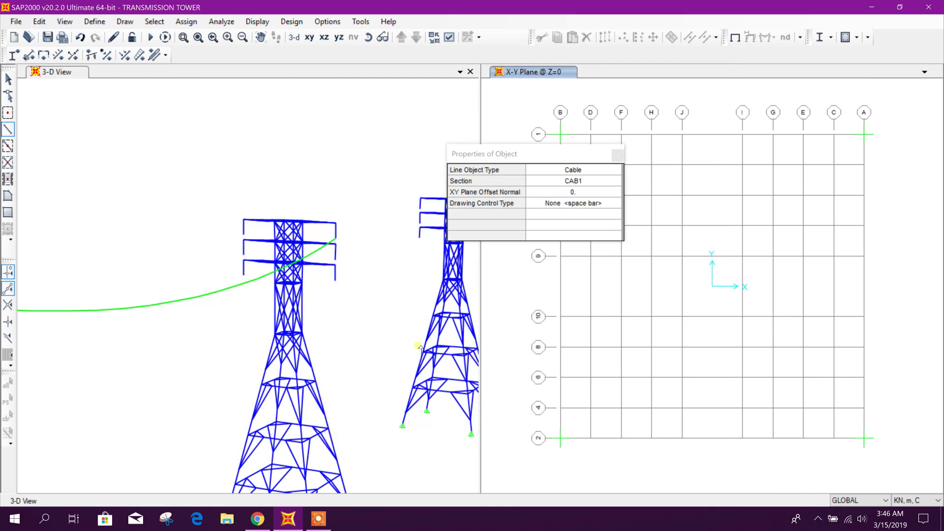
Draw a CAB1 cable from the middle to the far crossarm tip with 2.5 maximum vertical sag
scroll(320, 283, down, 4)
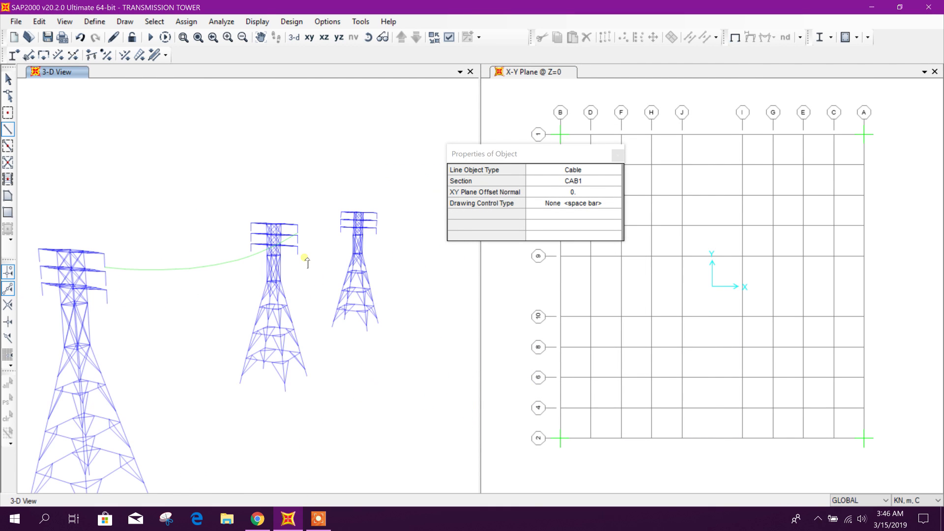
scroll(315, 259, up, 3)
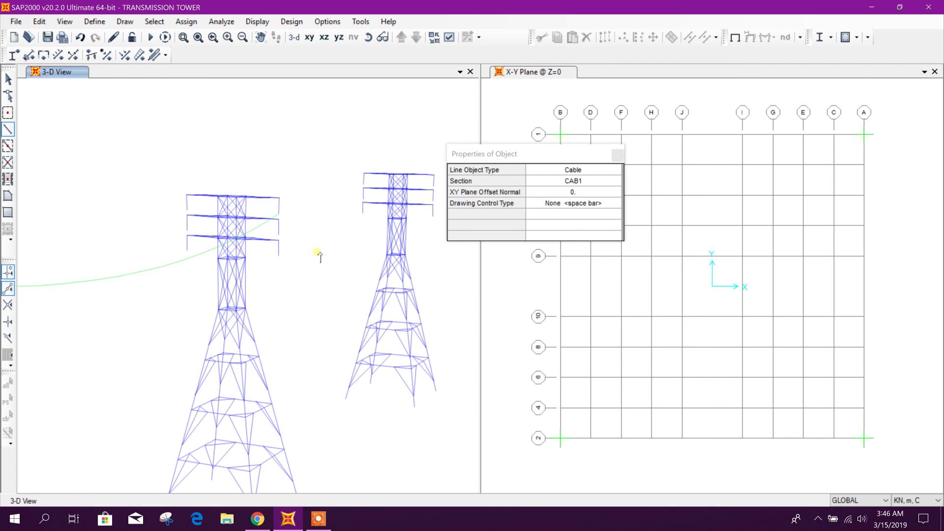
click(281, 215)
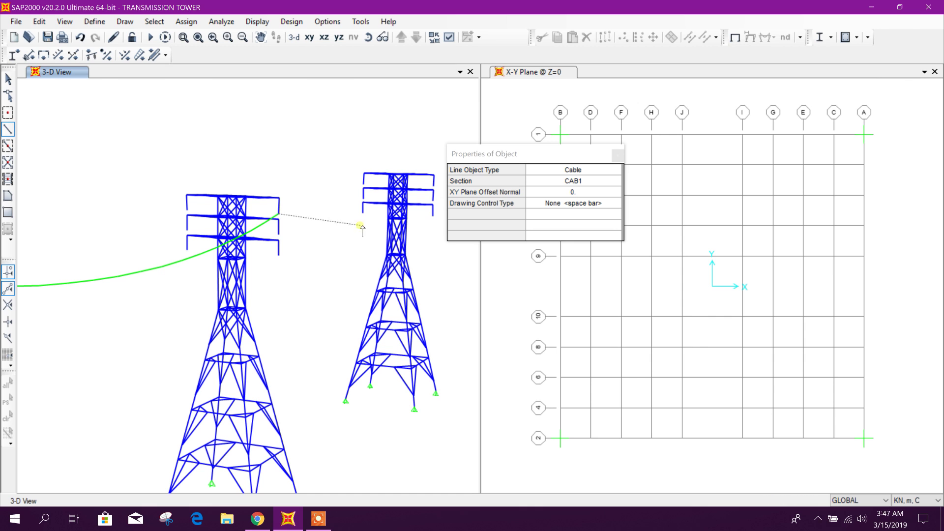
click(434, 185)
click(392, 142)
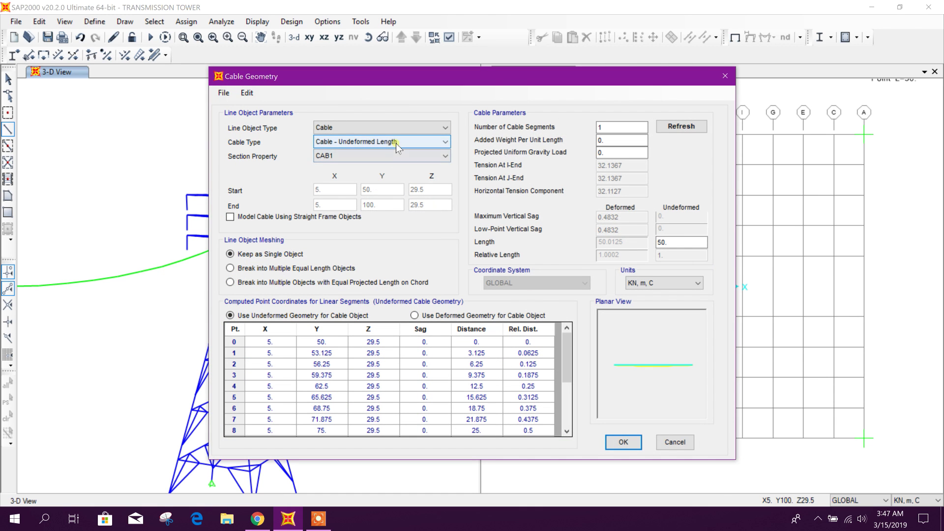
click(383, 197)
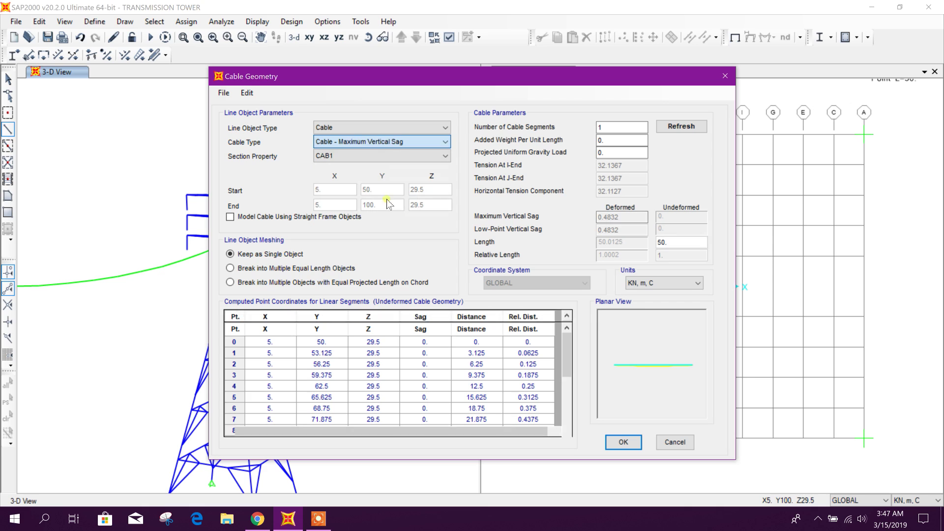
double_click(641, 220)
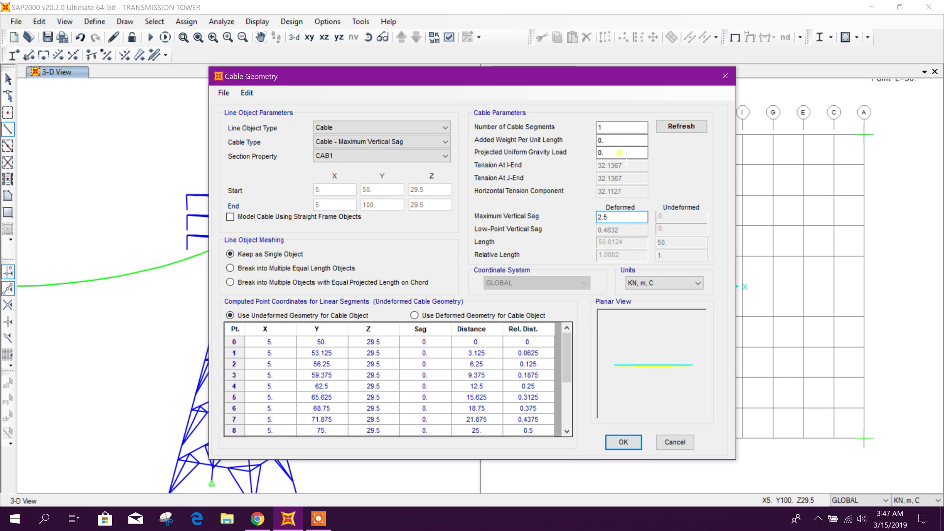
click(448, 315)
click(623, 442)
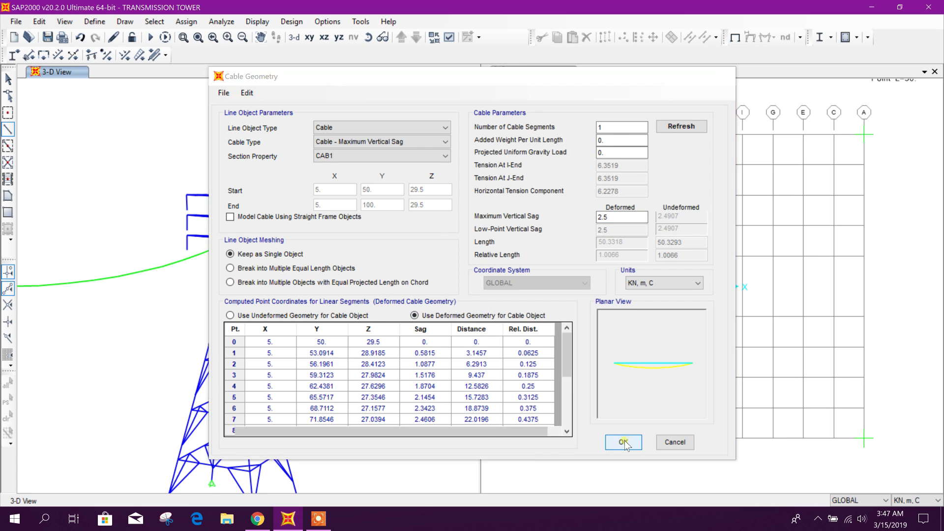
Inspect the geometry of the existing cable spans and close them without changes
scroll(394, 297, up, 2)
scroll(355, 293, down, 4)
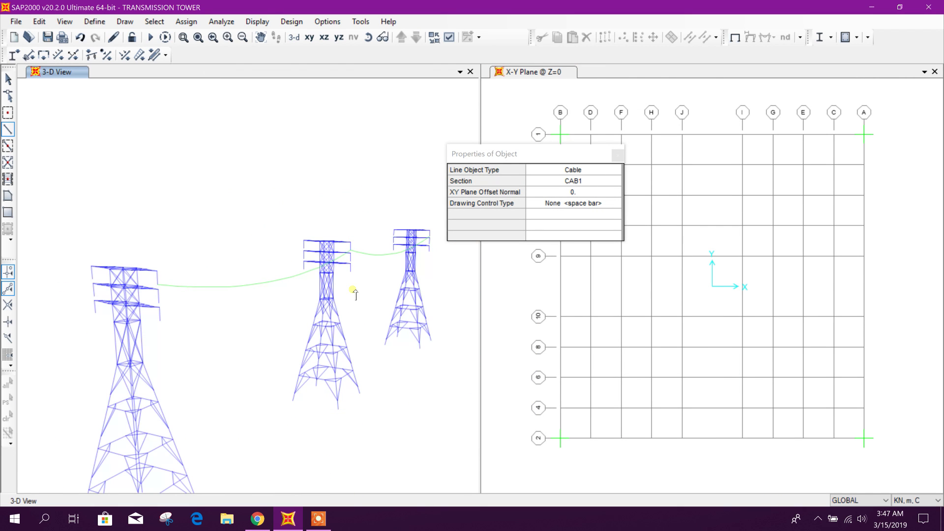
click(296, 254)
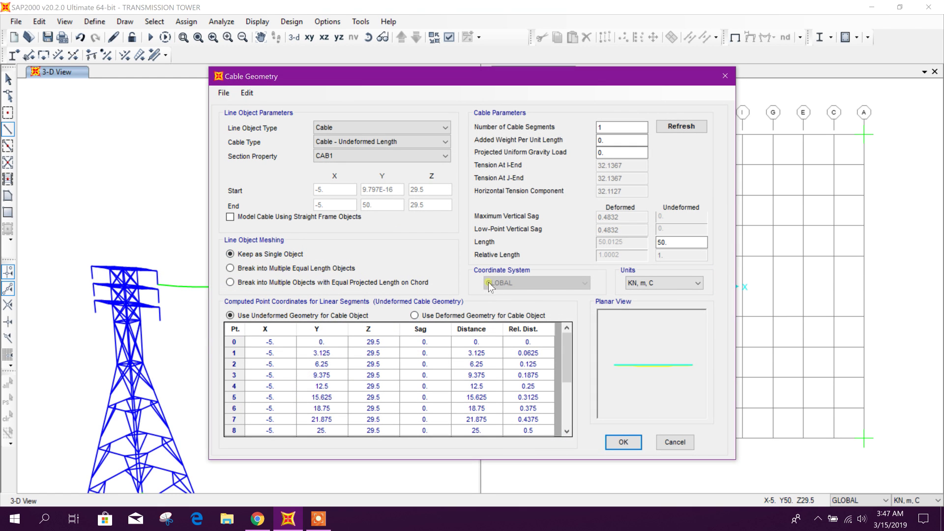
click(722, 77)
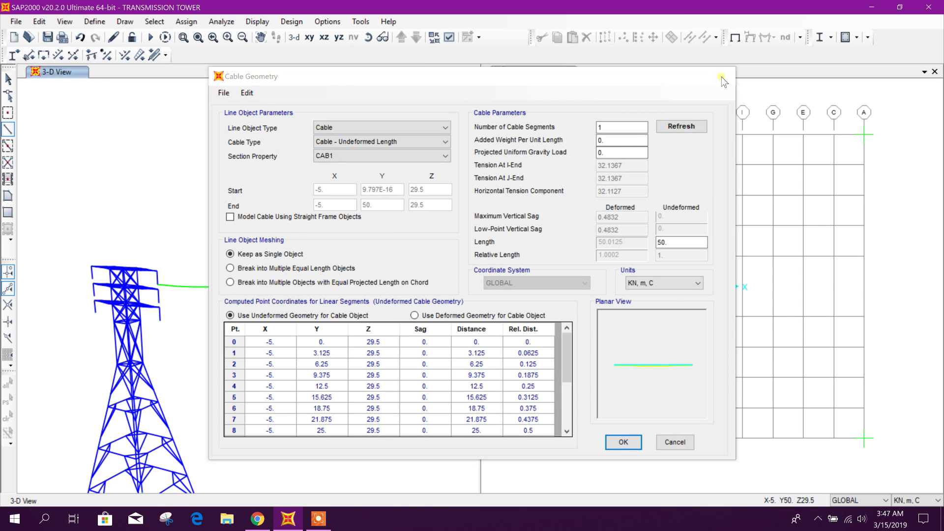
click(618, 154)
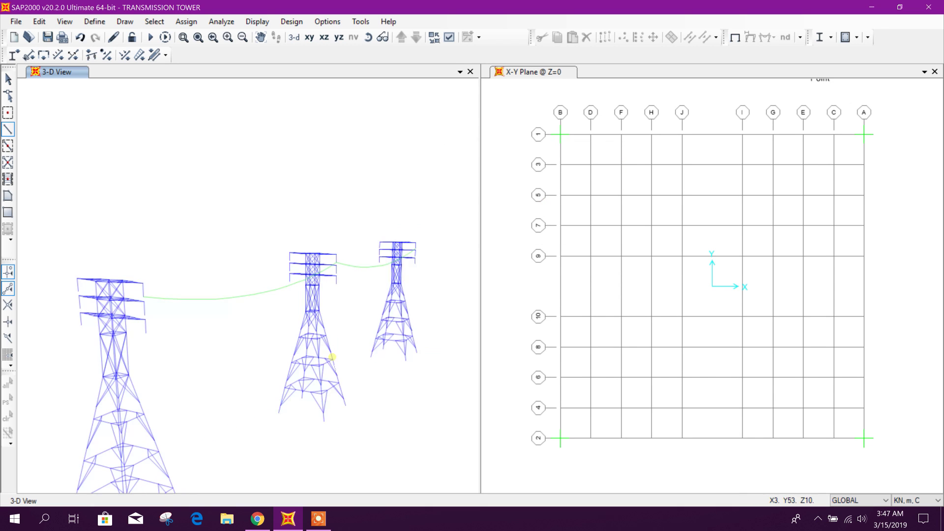
key(Escape)
right_click(251, 290)
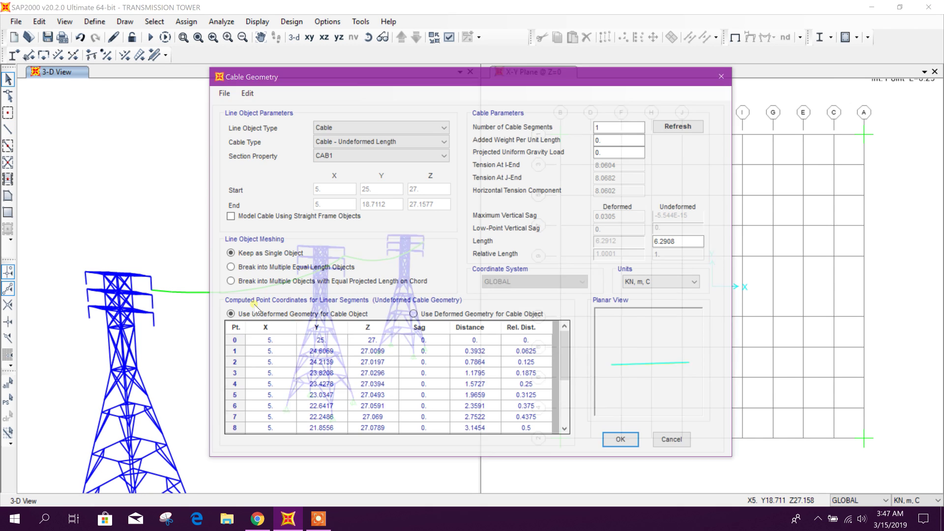
click(721, 77)
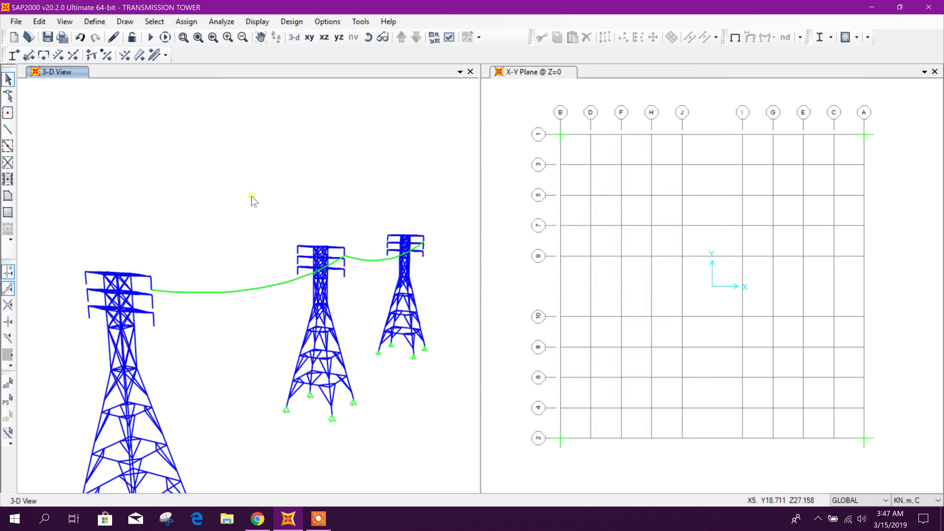
Select both cables that use the CAB1 cable property
click(154, 21)
mouse_move(207, 36)
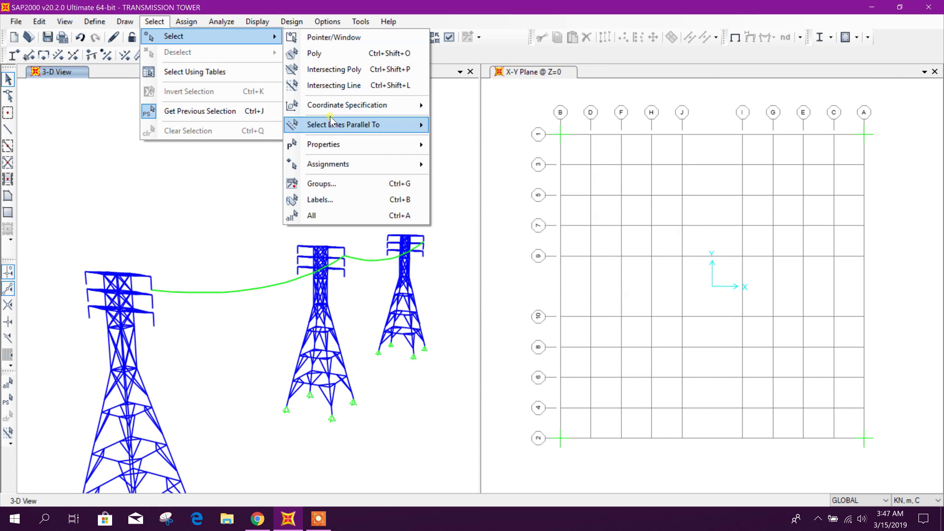
mouse_move(353, 146)
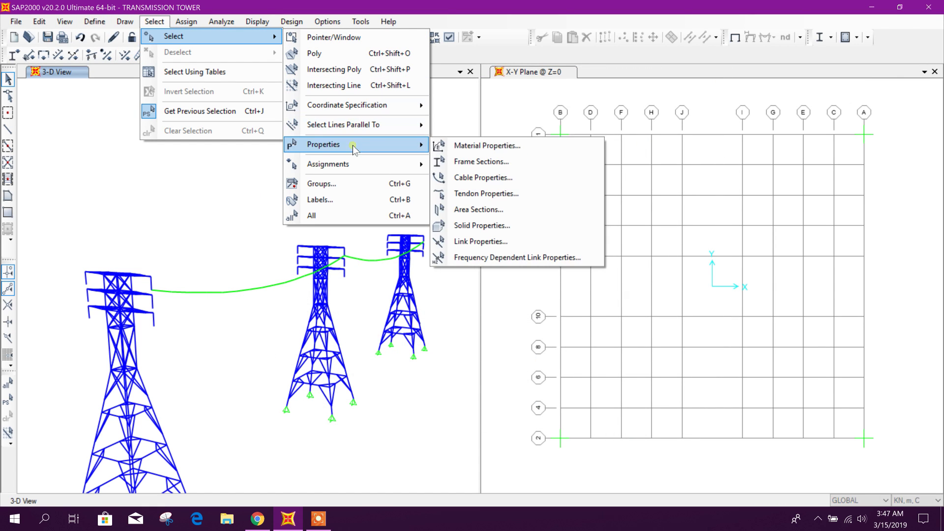
click(484, 177)
click(408, 183)
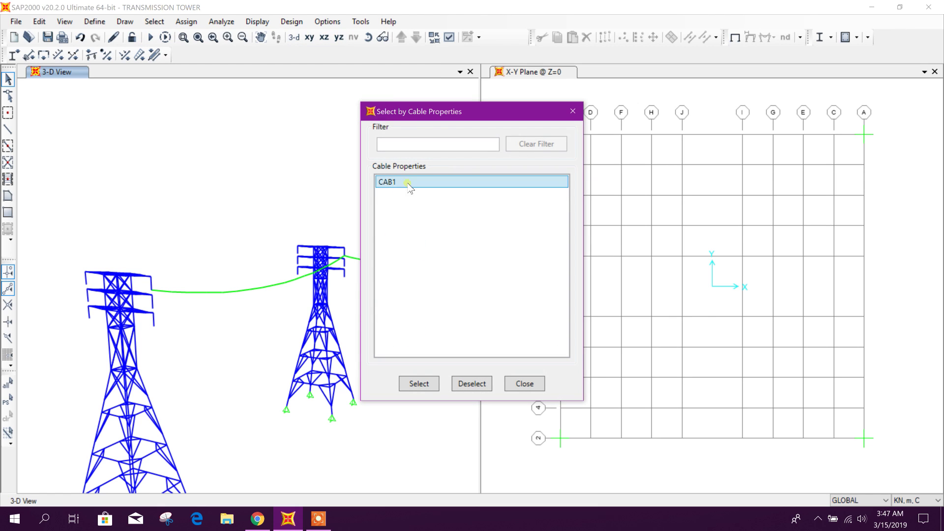
click(421, 383)
click(518, 387)
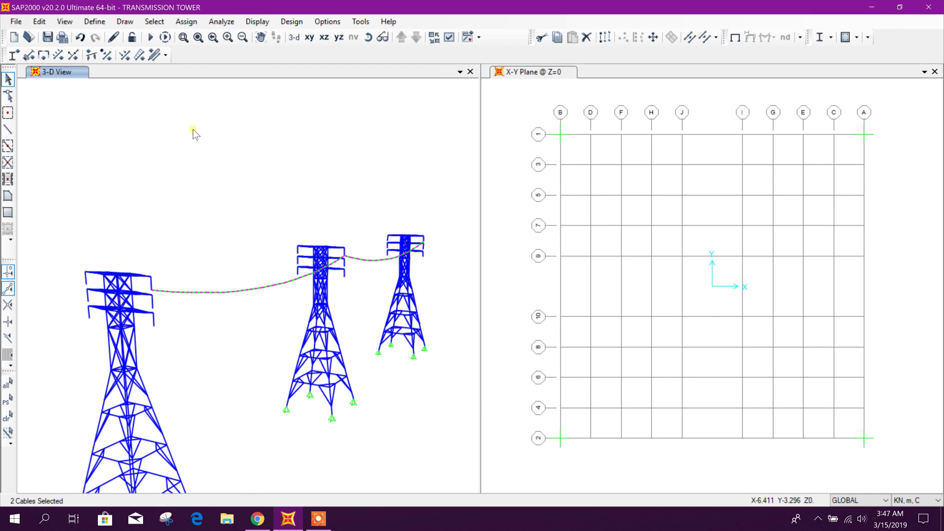
Replicate the selected cables with a dx offset of -10
click(606, 38)
drag(424, 130, 528, 131)
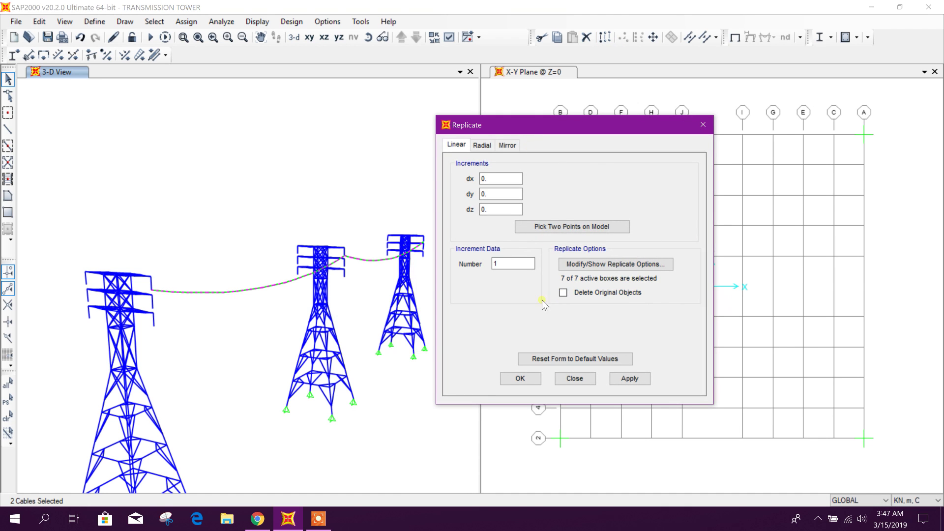
click(562, 226)
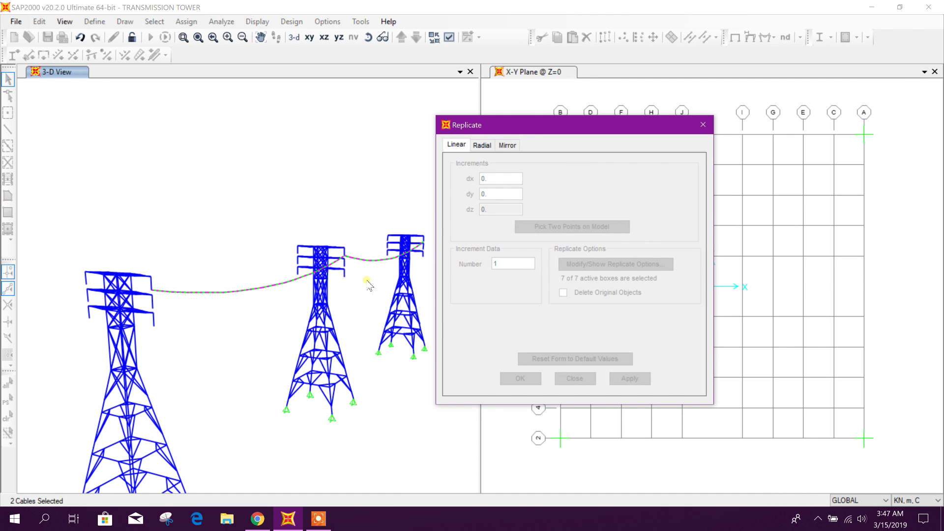
click(297, 260)
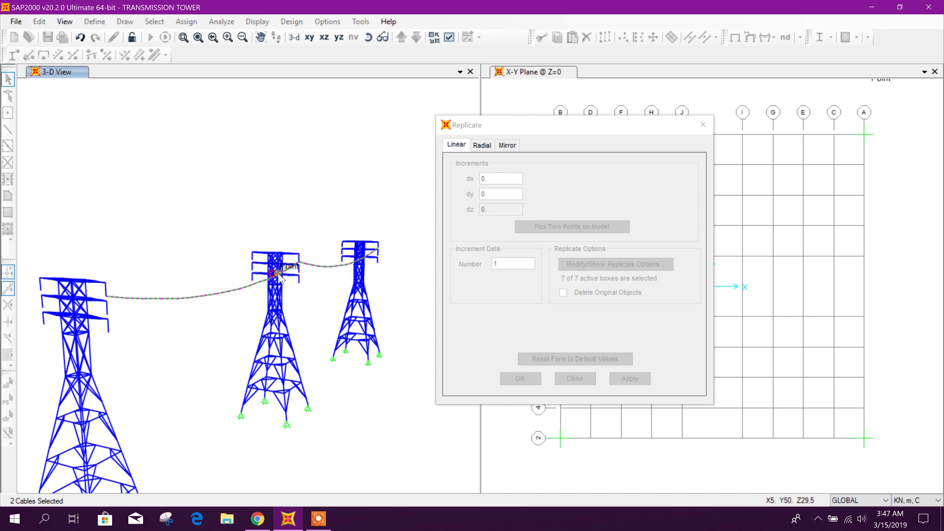
click(251, 260)
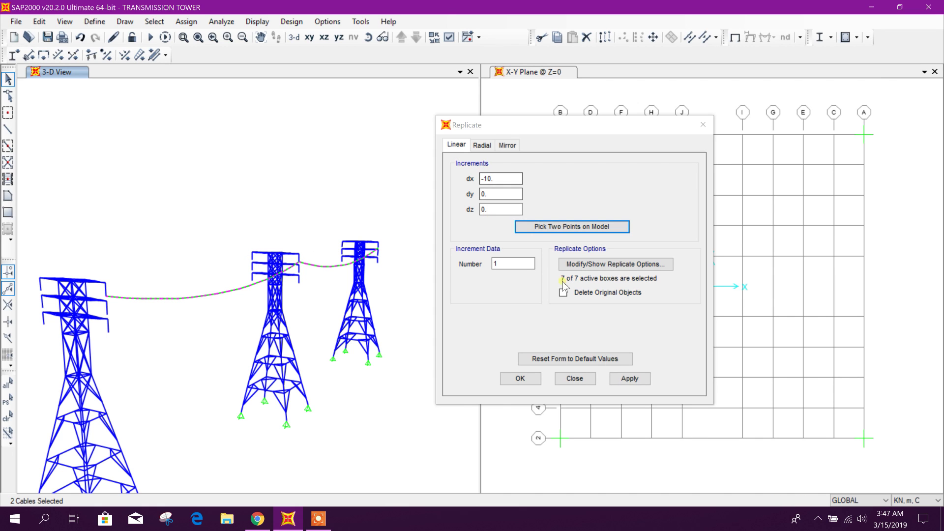
click(622, 379)
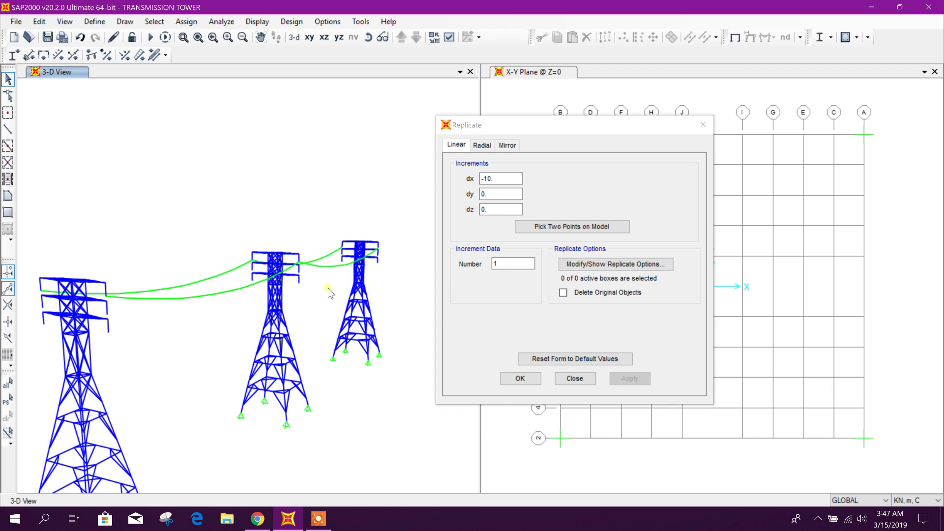
click(7, 399)
click(574, 378)
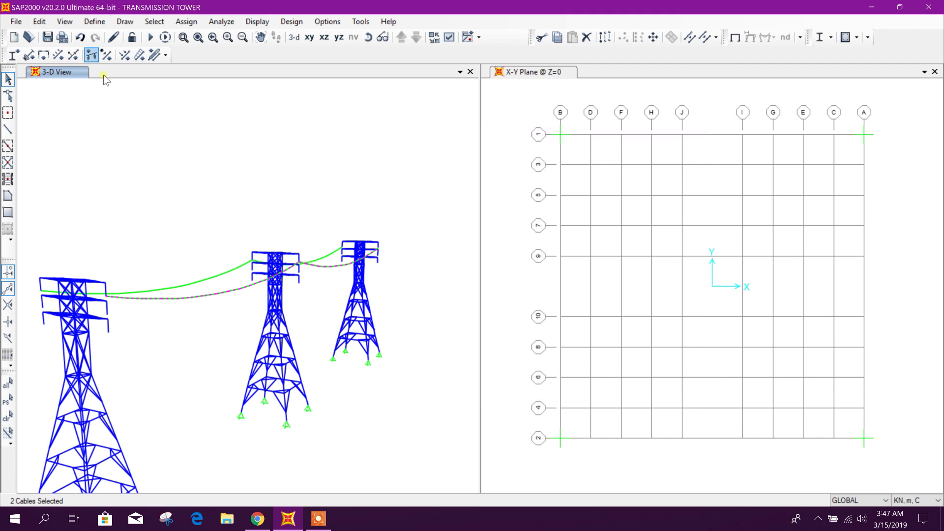
Reselect all four CAB1 cables by property for another replication
click(155, 23)
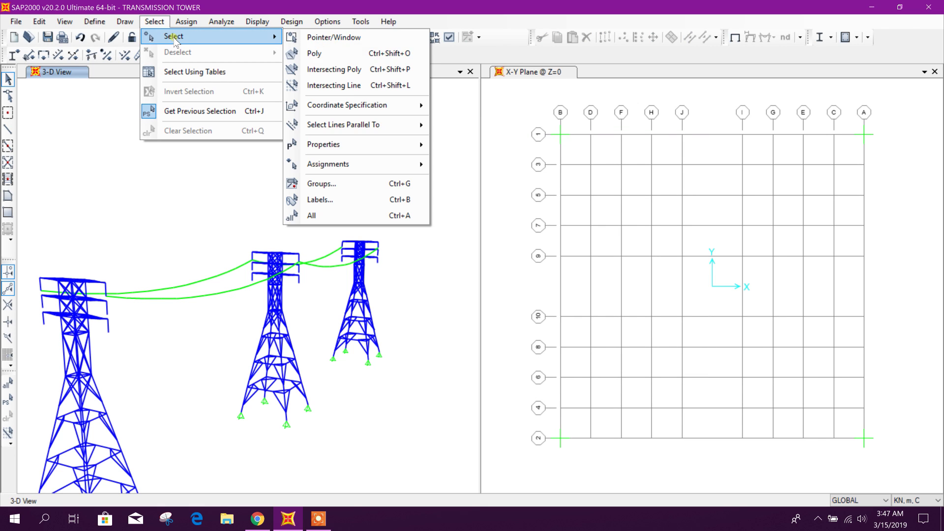
mouse_move(376, 144)
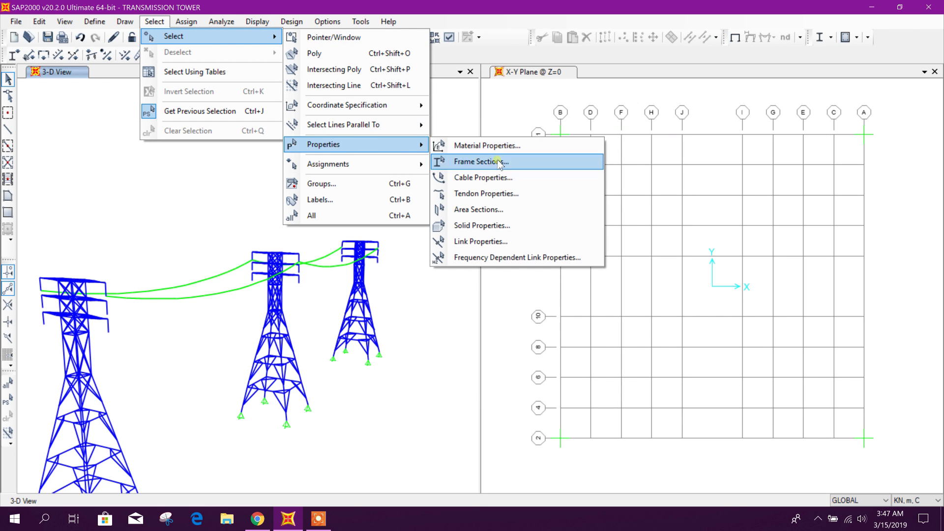
click(482, 177)
click(387, 183)
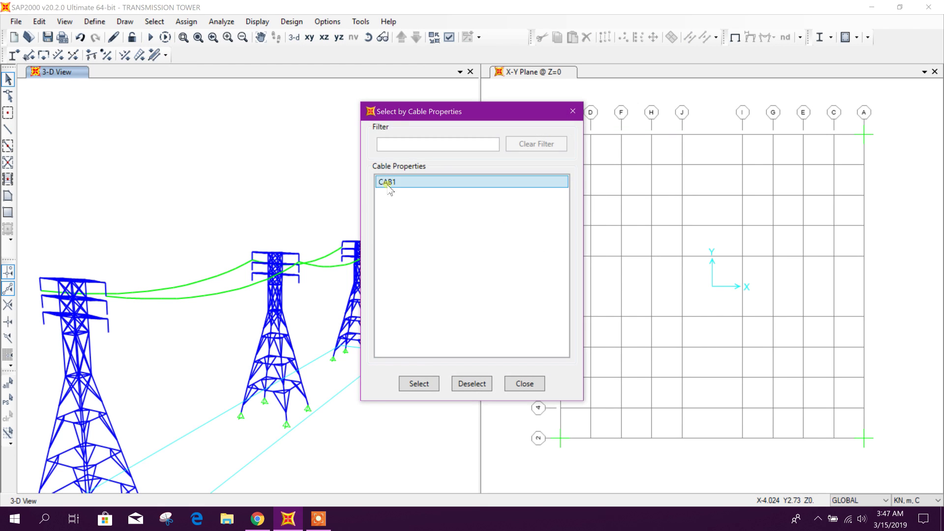
click(417, 383)
click(524, 383)
middle_drag(345, 362, 394, 326)
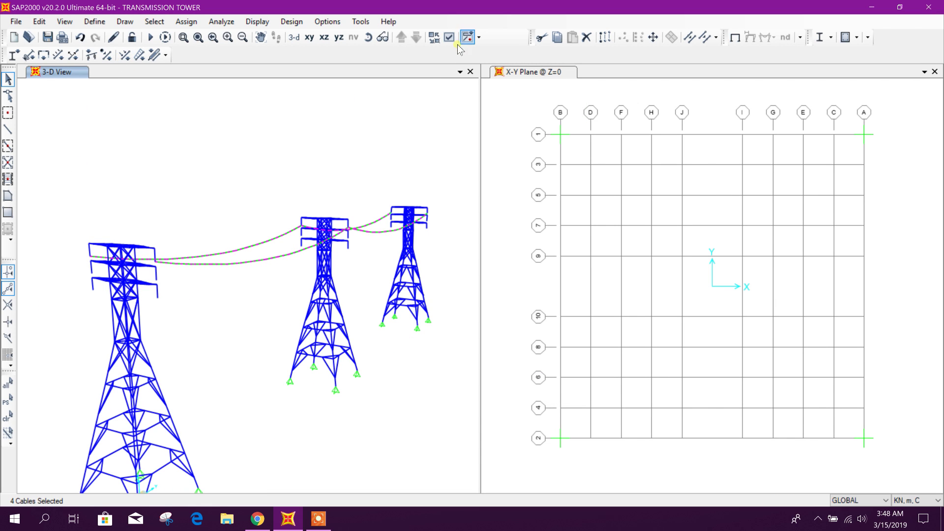
click(605, 37)
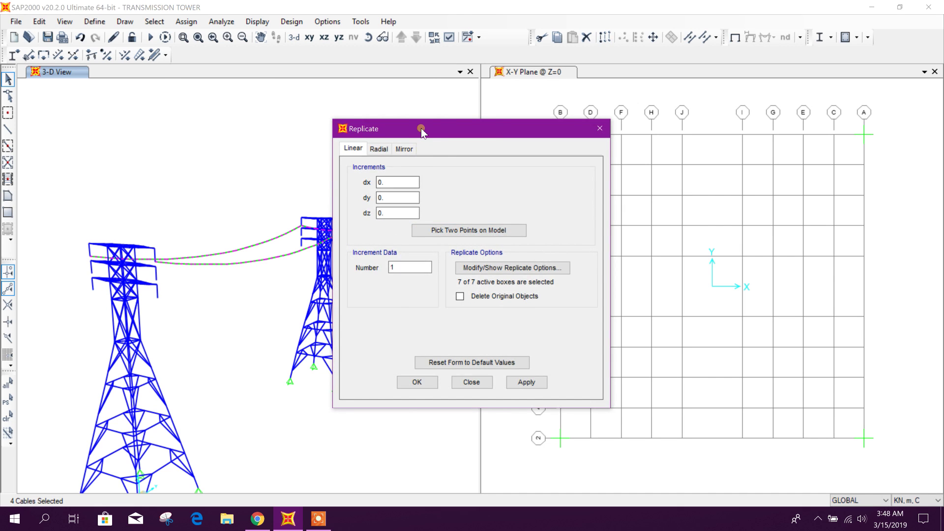
Copy the four cables 2 m lower (dz -2) onto the next crossarm level
drag(421, 127, 496, 117)
click(504, 221)
scroll(308, 258, up, 3)
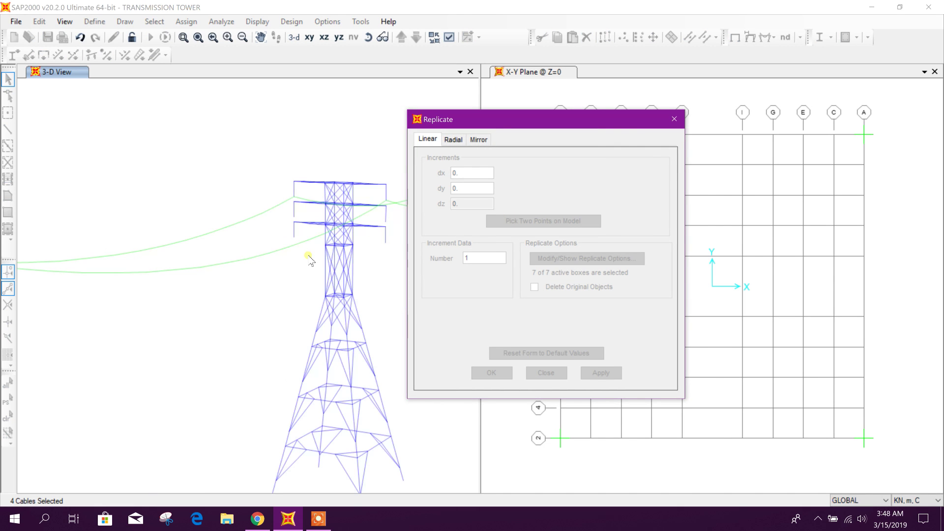
click(293, 197)
click(293, 216)
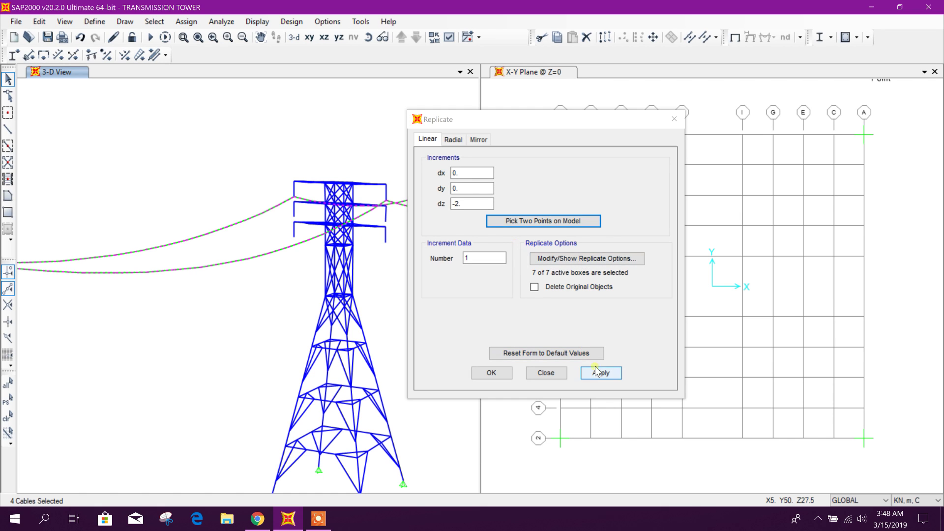
click(596, 372)
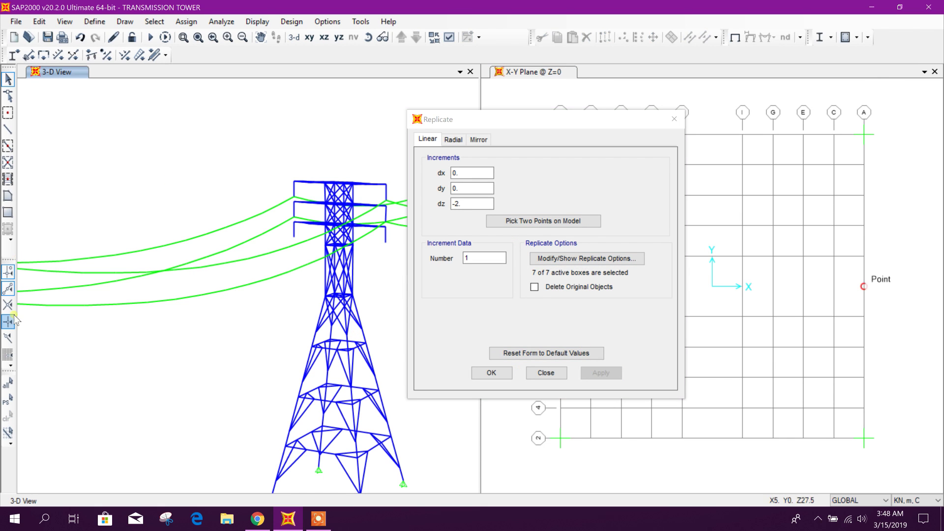
Restore the previous selection and copy the four cables 4 m lower (dz -4)
key(ctrl+p)
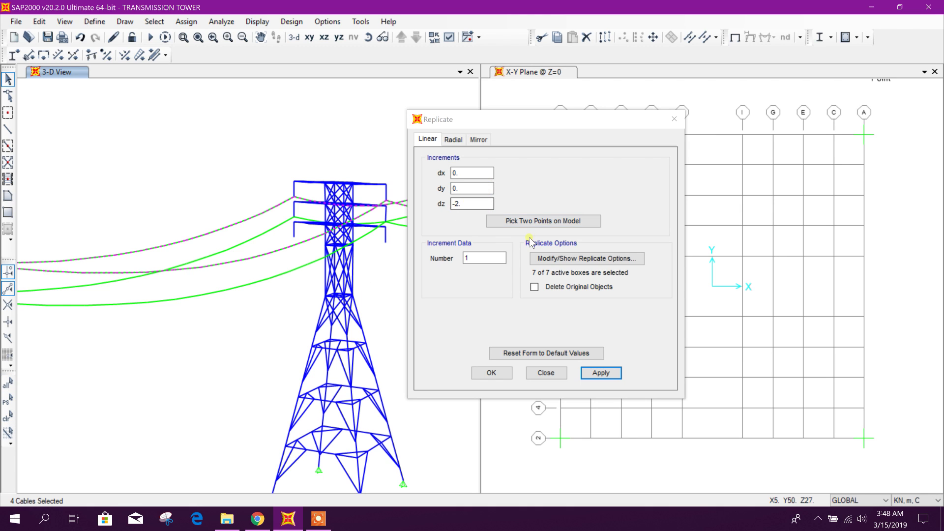
click(529, 221)
click(294, 198)
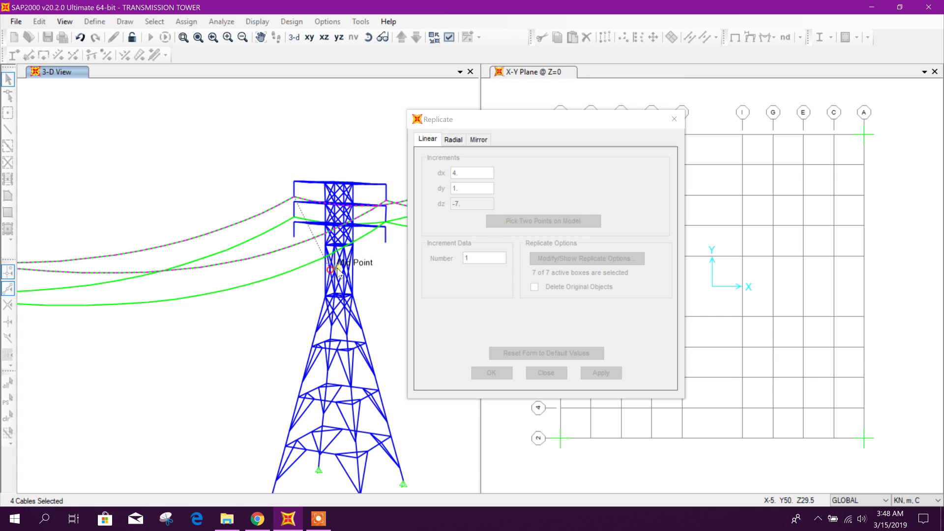
click(295, 238)
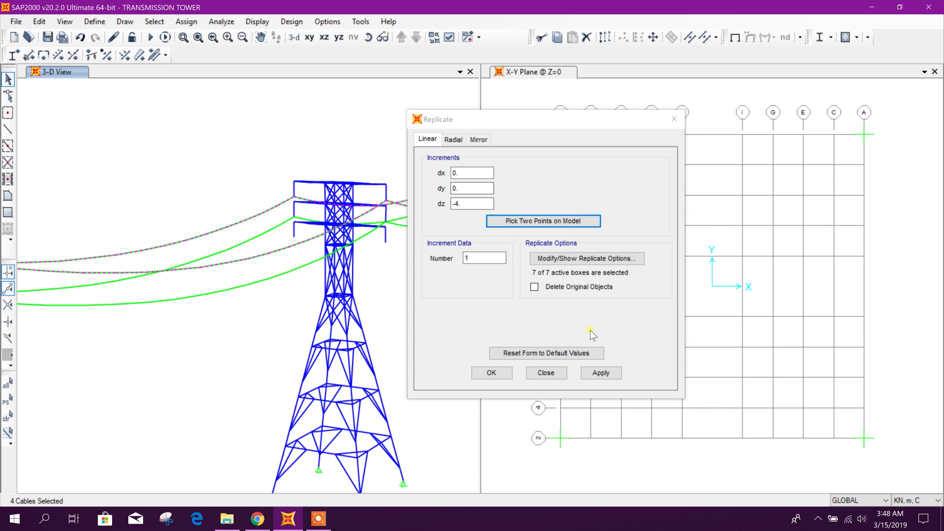
click(600, 373)
click(548, 371)
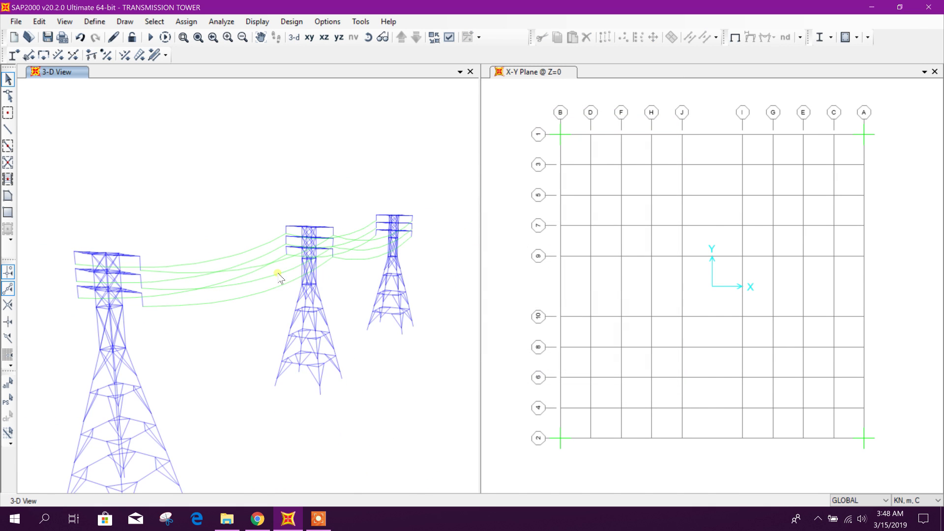
Orbit the view to show all three towers diagonally and open Define Load Patterns
scroll(380, 369, down, 3)
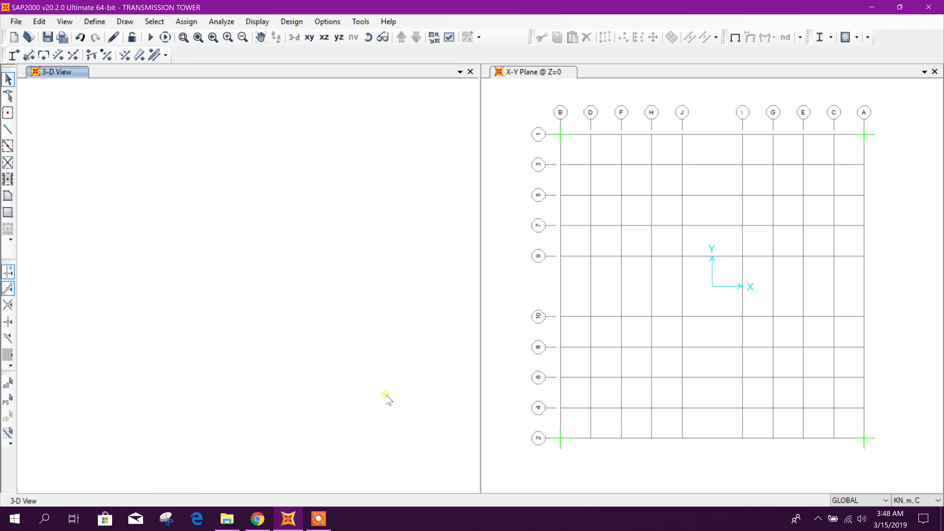
shift+middle_drag(374, 396, 147, 310)
shift+middle_drag(213, 381, 349, 384)
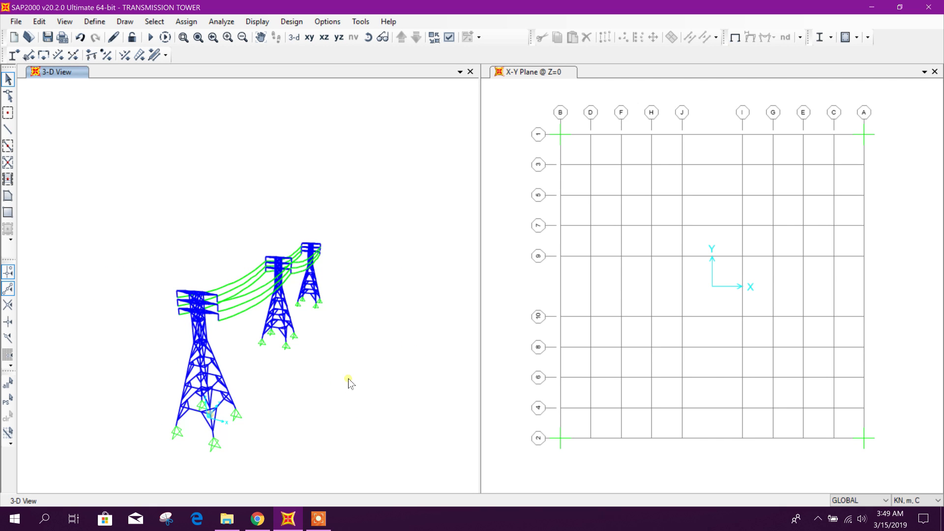
click(95, 21)
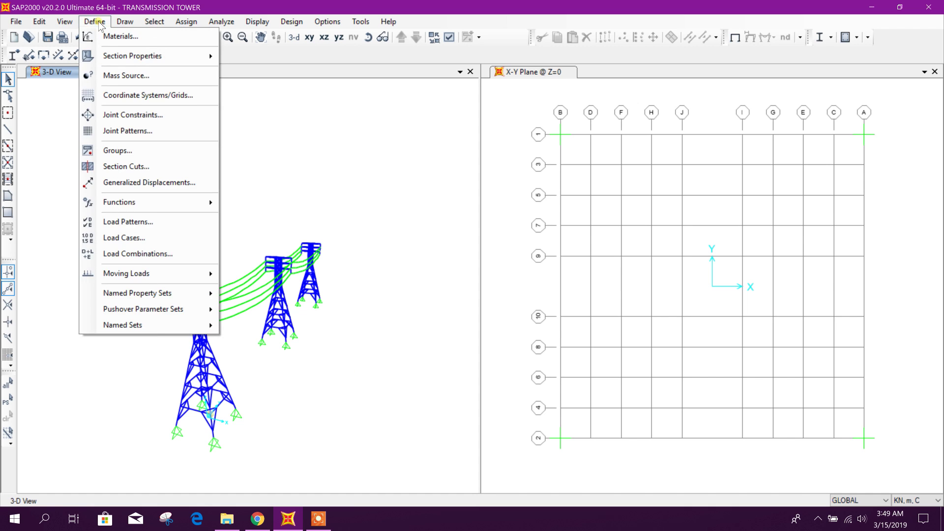
mouse_move(125, 21)
mouse_move(94, 21)
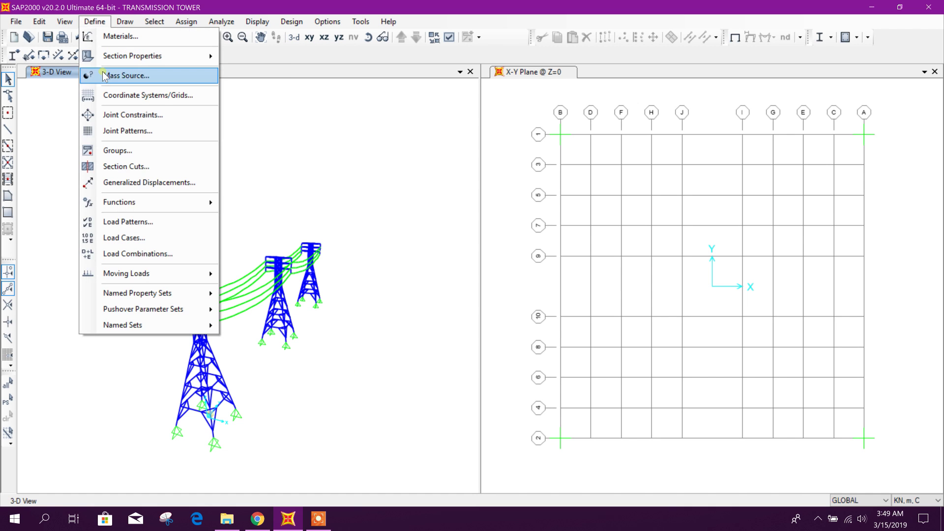
click(147, 219)
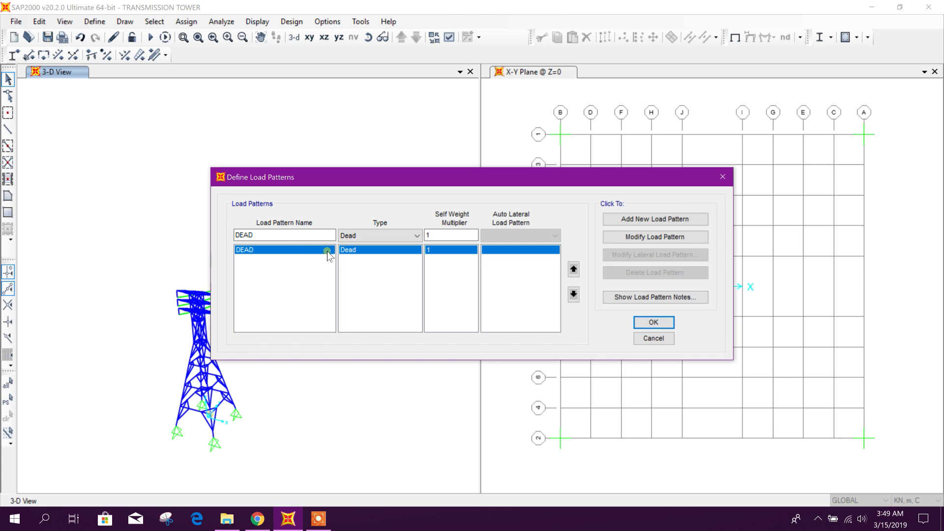
Add a Wx load pattern of type Wind with ASCE 7-05 auto lateral loads
click(317, 249)
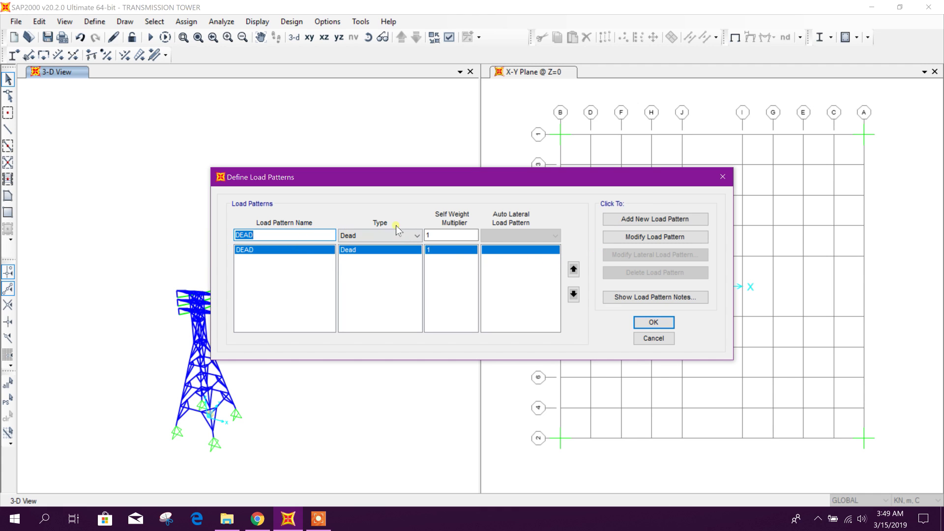
text(Wx)
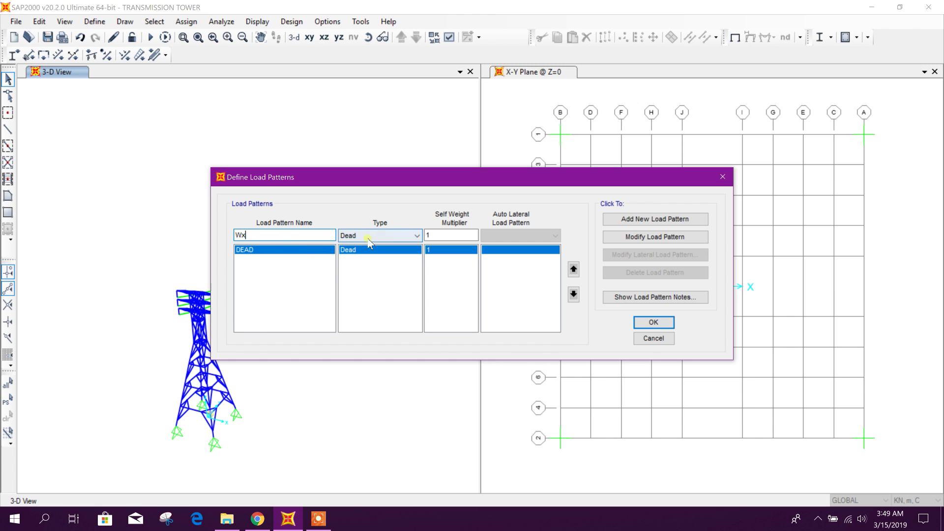
click(388, 235)
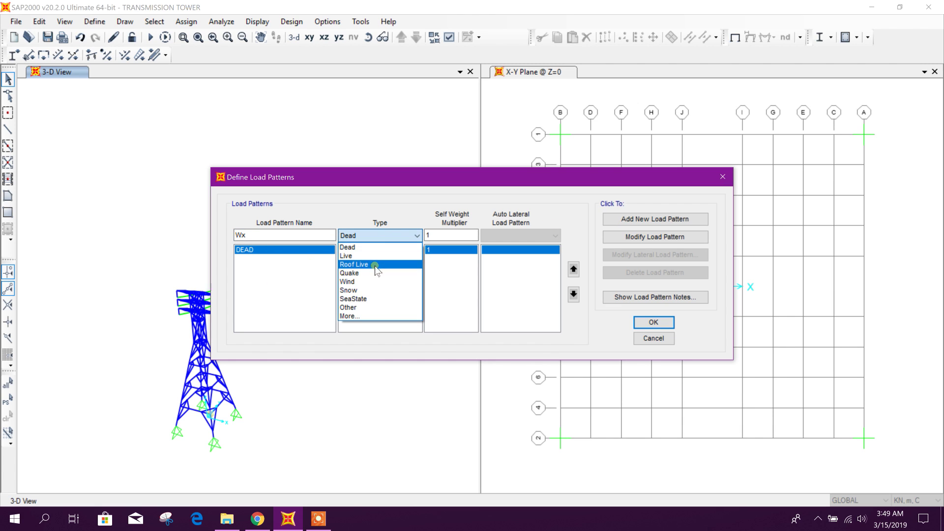
click(372, 281)
click(521, 236)
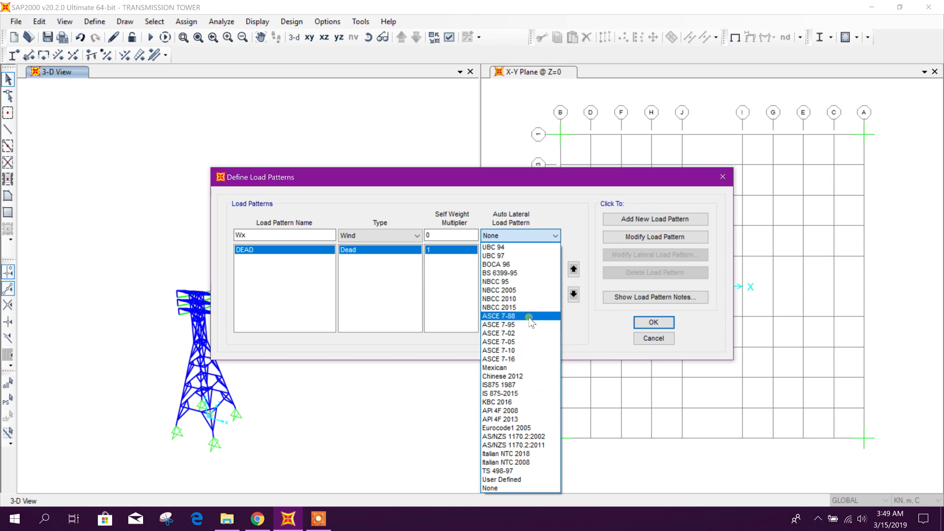
click(521, 341)
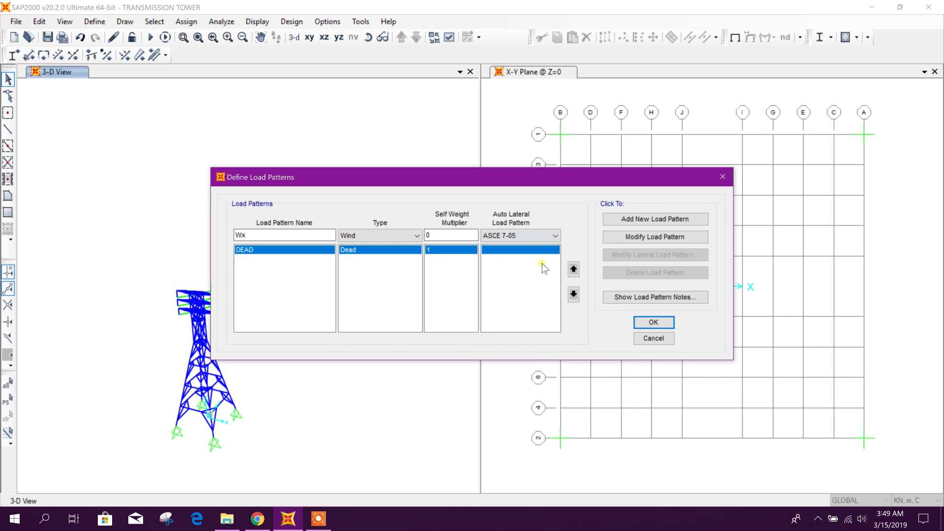
click(661, 221)
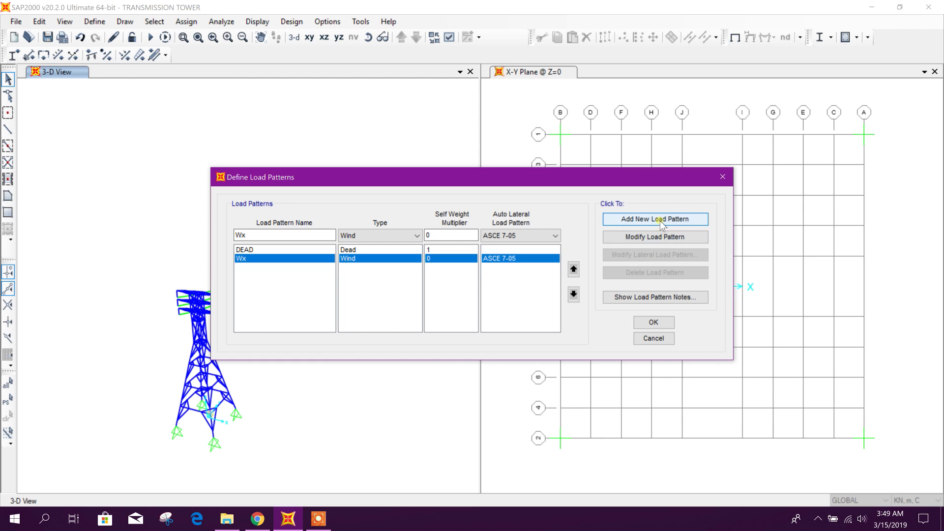
click(630, 254)
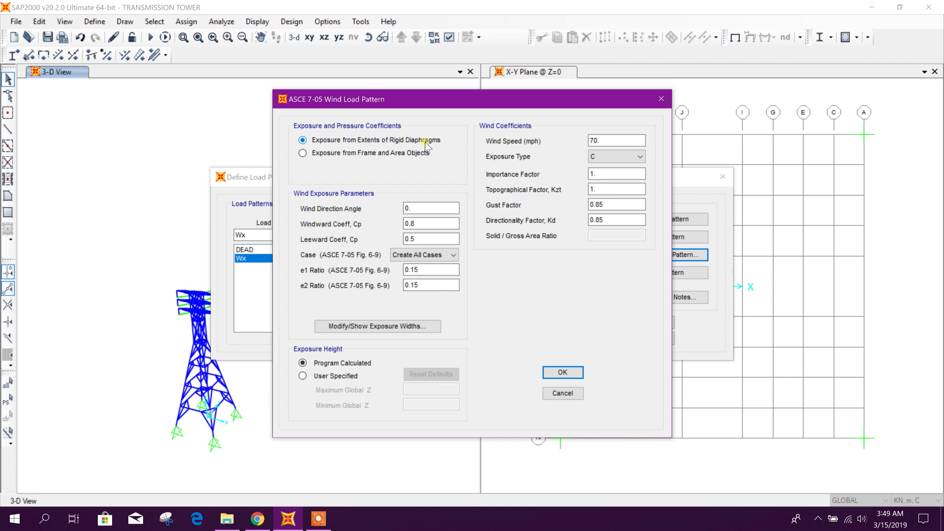
Set Wx to frame-object exposure, 150 mph wind speed, exposure B and importance factor 1.25
click(332, 154)
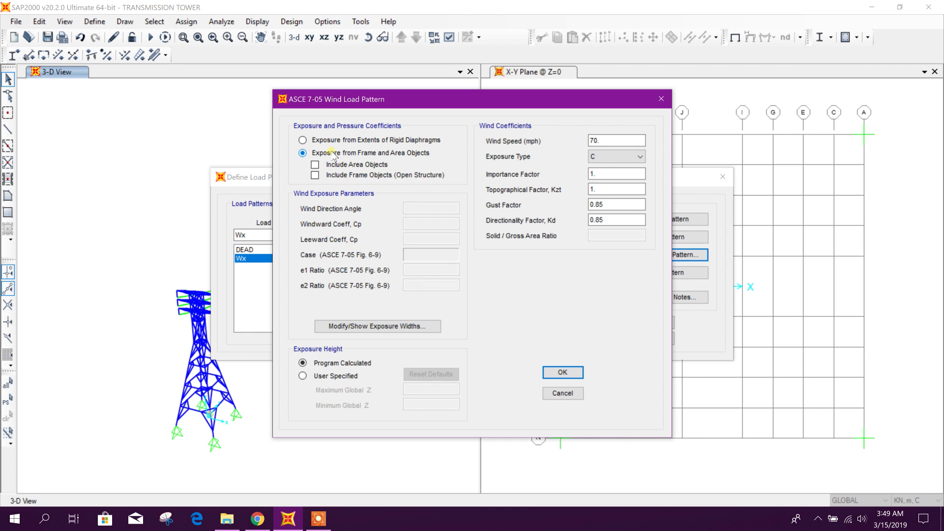
click(358, 176)
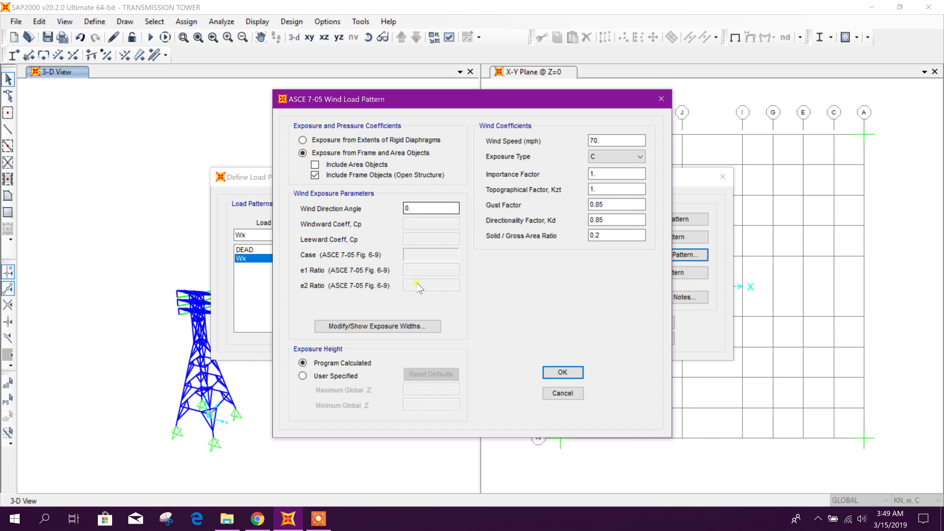
double_click(615, 140)
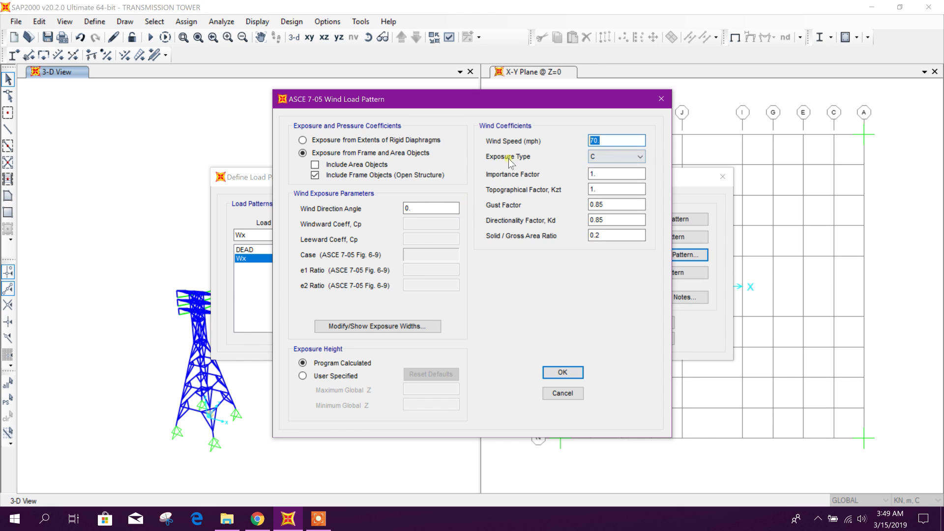
text(150)
click(628, 158)
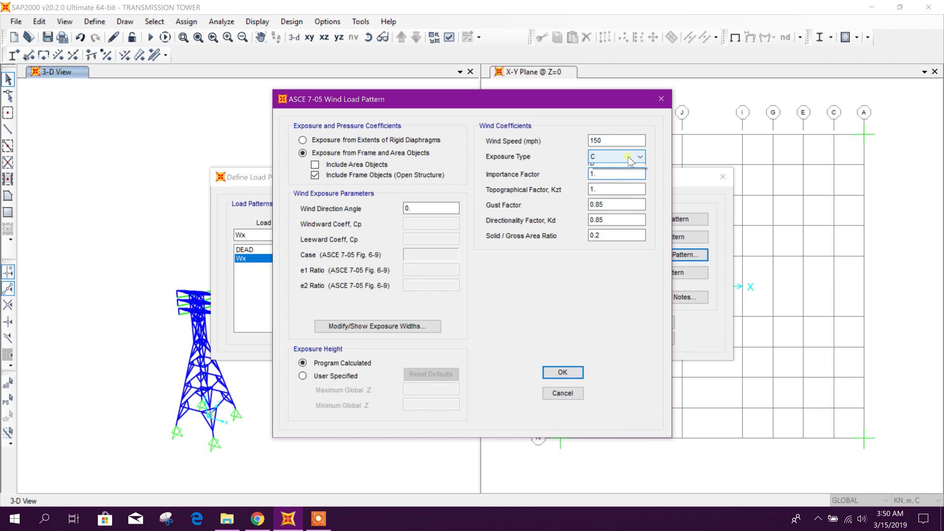
click(631, 155)
click(630, 156)
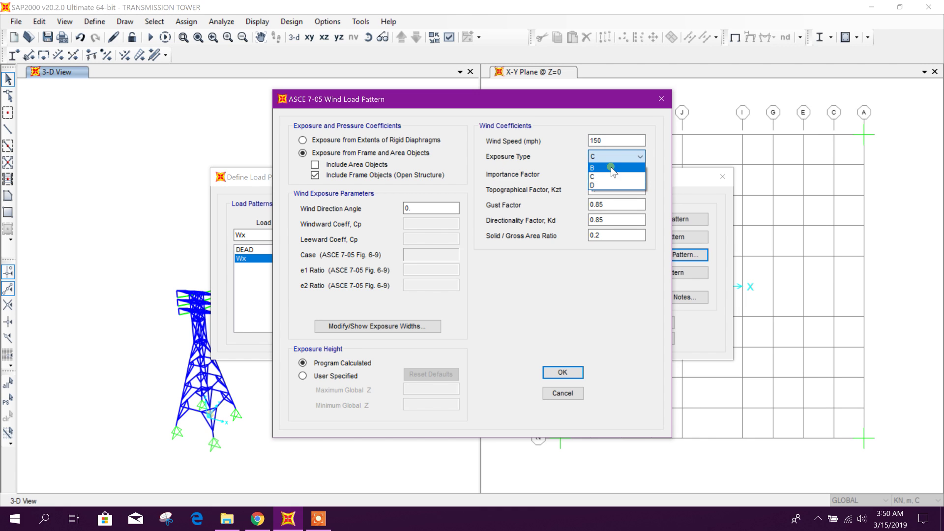
click(610, 168)
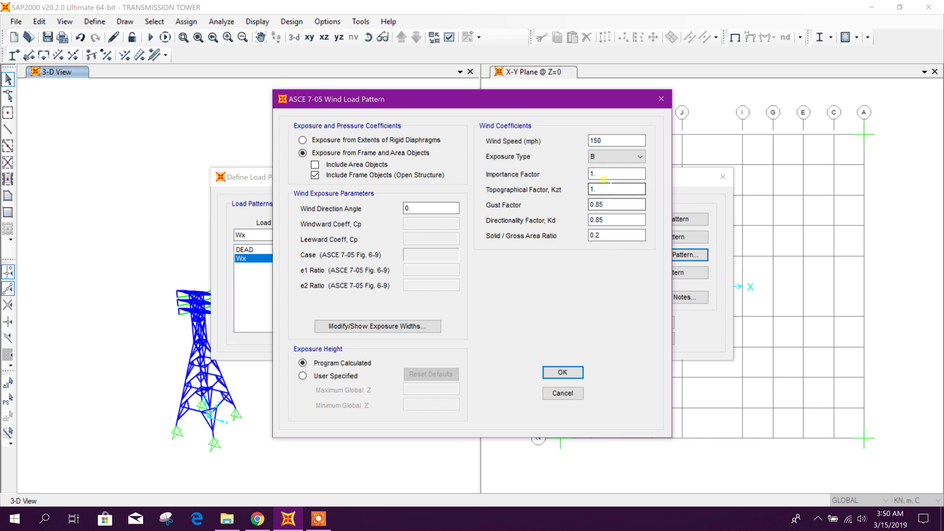
click(603, 175)
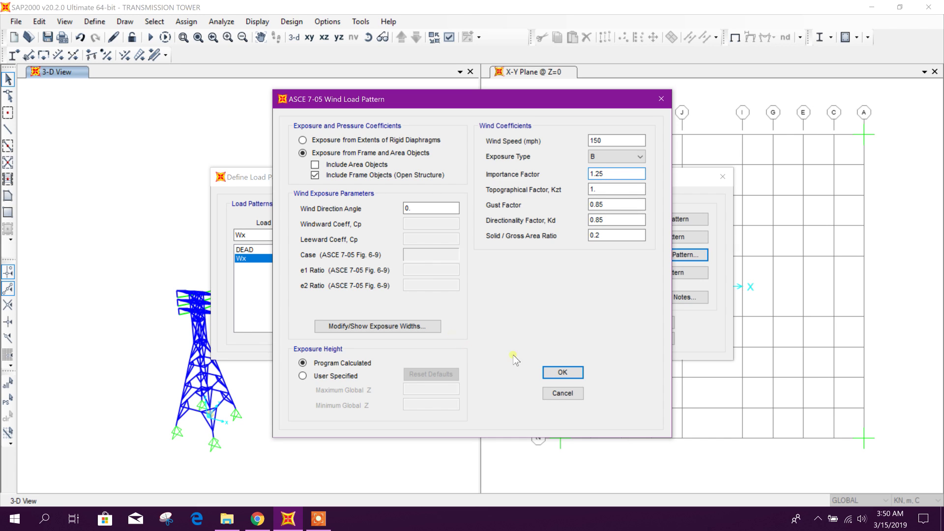
click(561, 374)
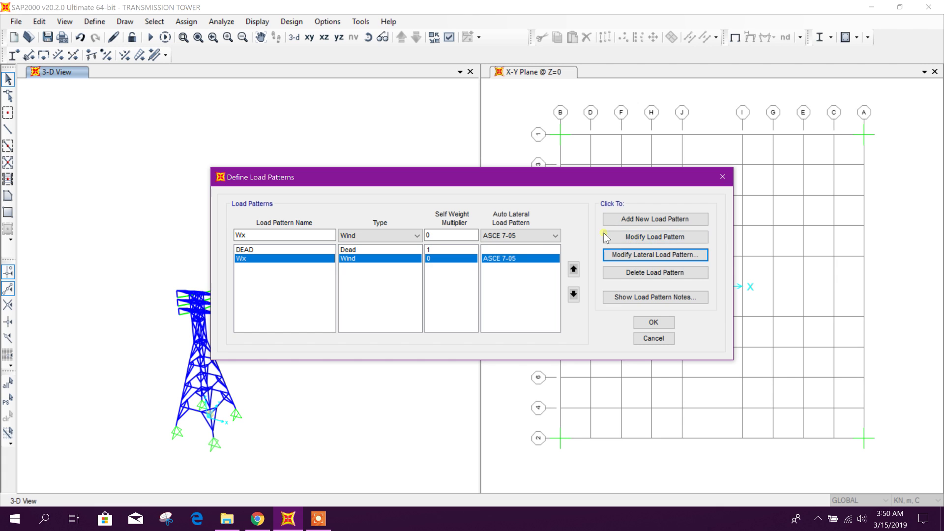
Add a new Wy wind load pattern to the list
click(243, 235)
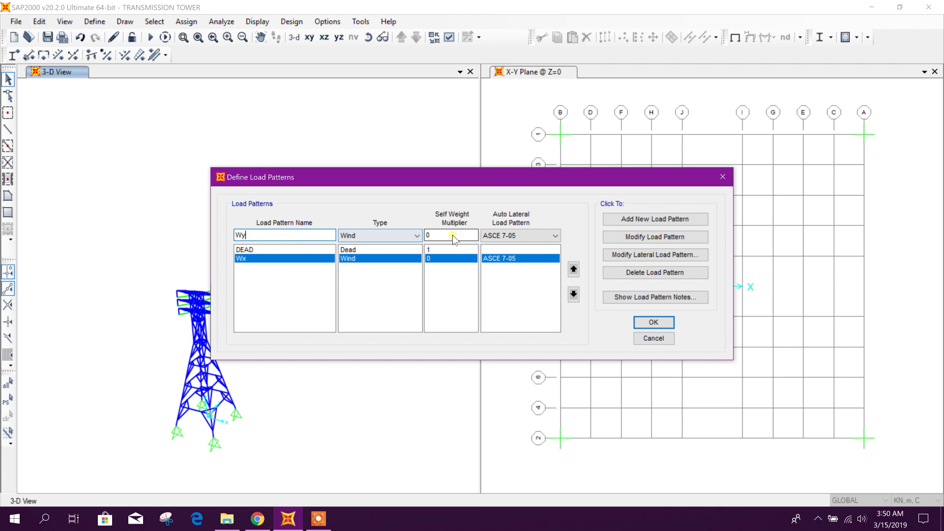
text(y)
click(664, 220)
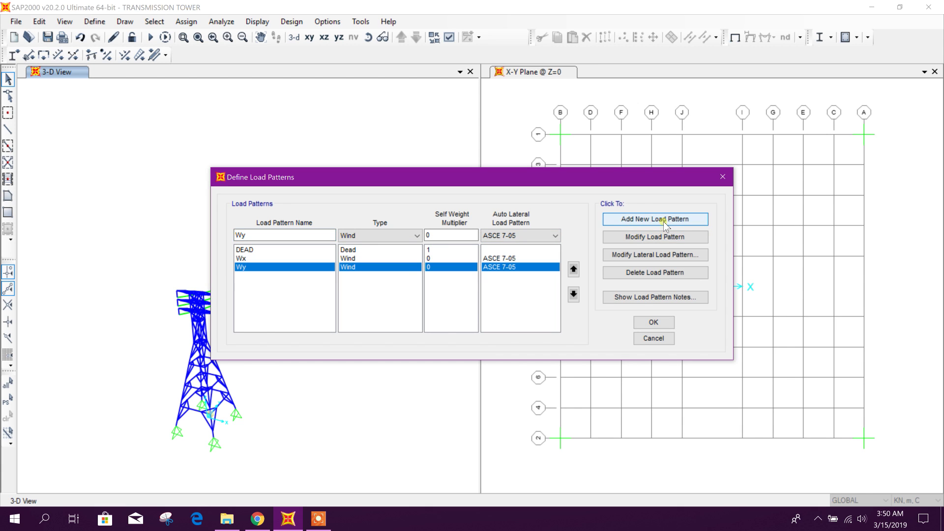
click(655, 255)
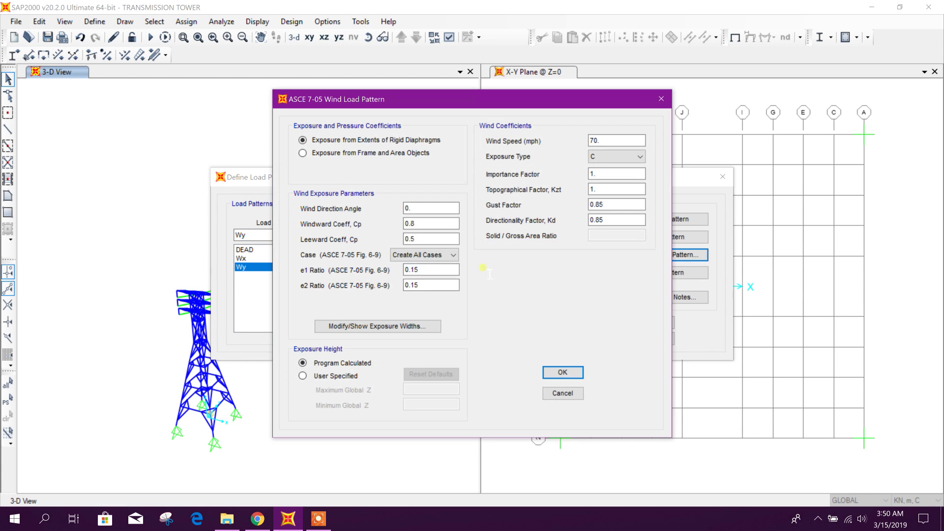
Give Wy frame exposure at 90°, 150 mph, exposure B, importance 1.25, and save
click(337, 153)
click(353, 184)
key(Tab)
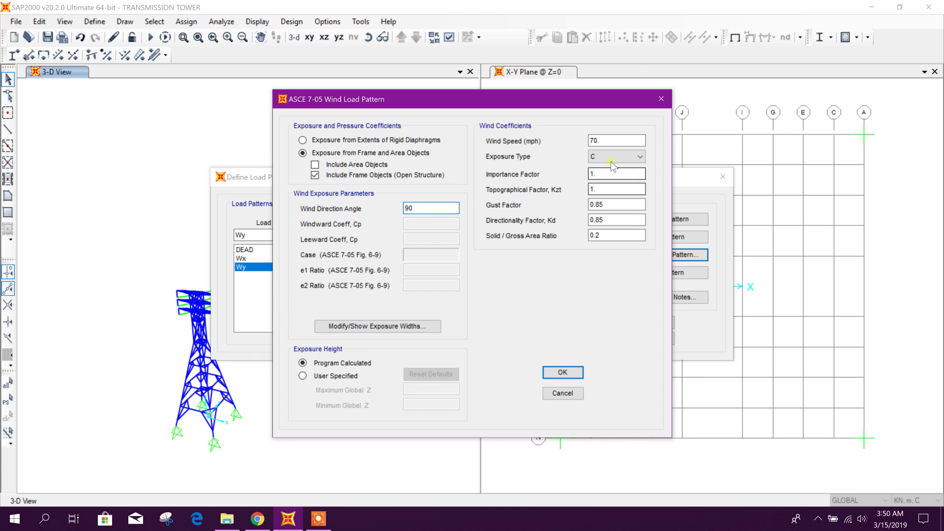
key(Tab)
text(15)
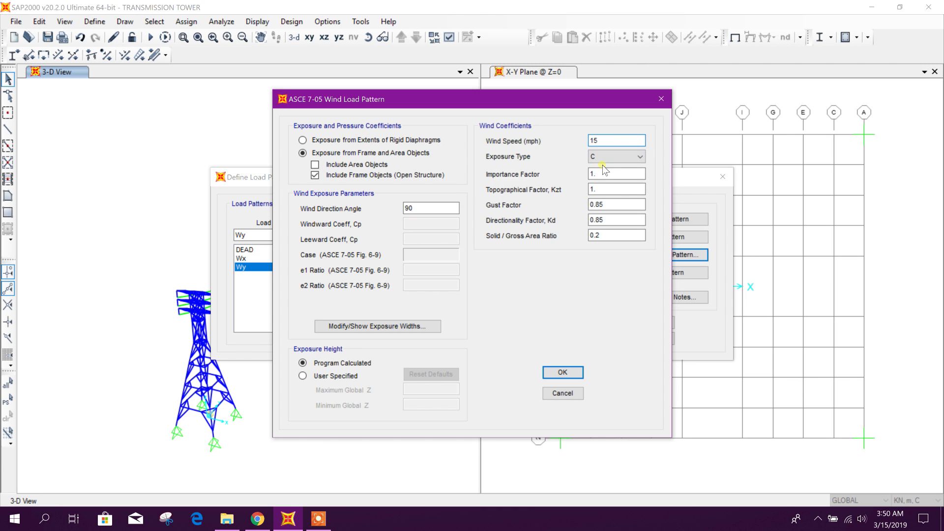
text(0)
click(609, 156)
click(608, 167)
click(608, 174)
text(25)
click(612, 189)
click(561, 372)
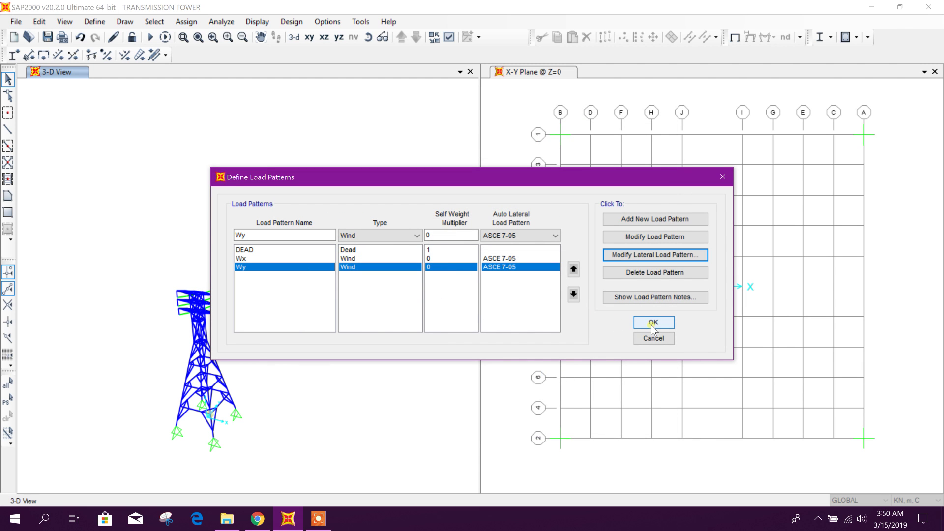
click(652, 322)
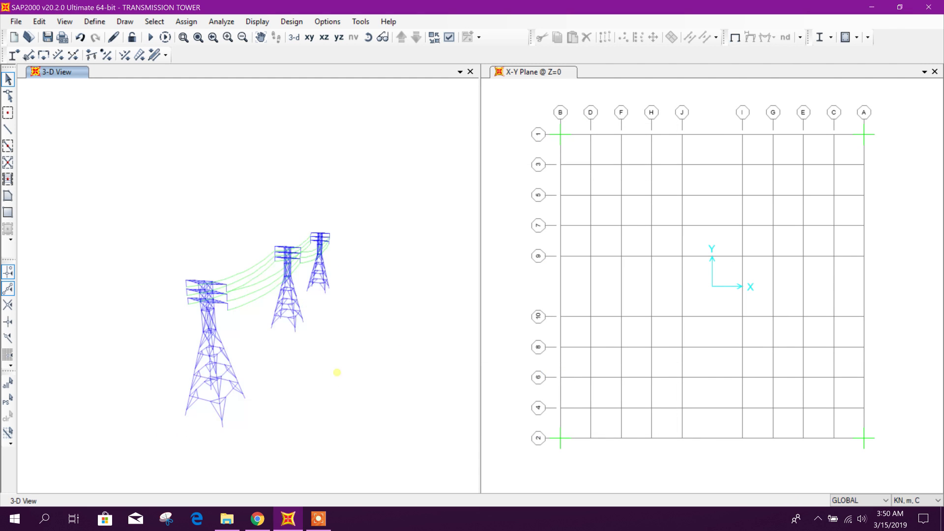
Create a Wx- load case copying Wx with a scale factor of -1
click(95, 21)
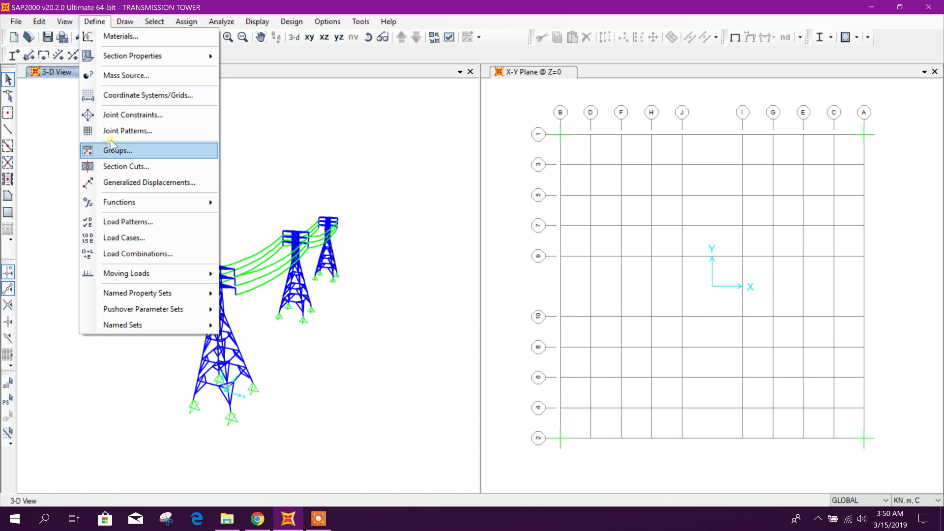
click(137, 238)
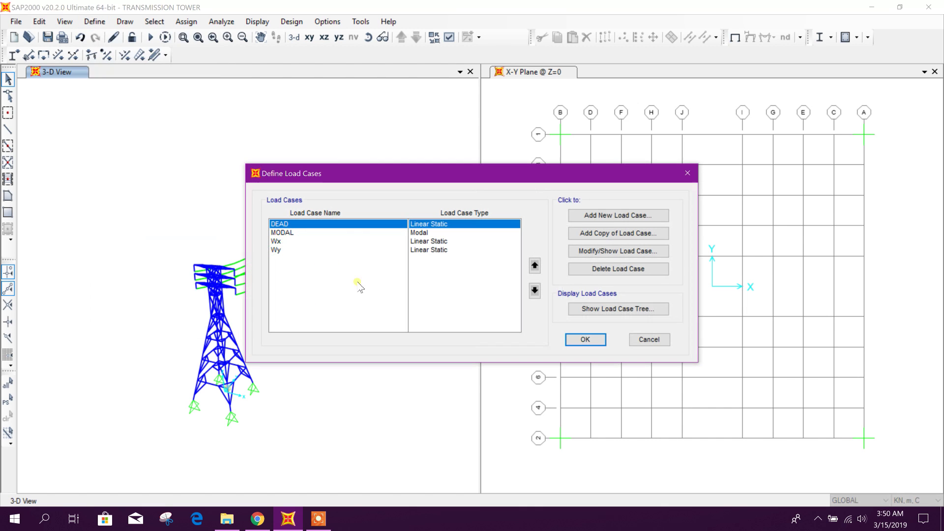
click(298, 244)
click(302, 250)
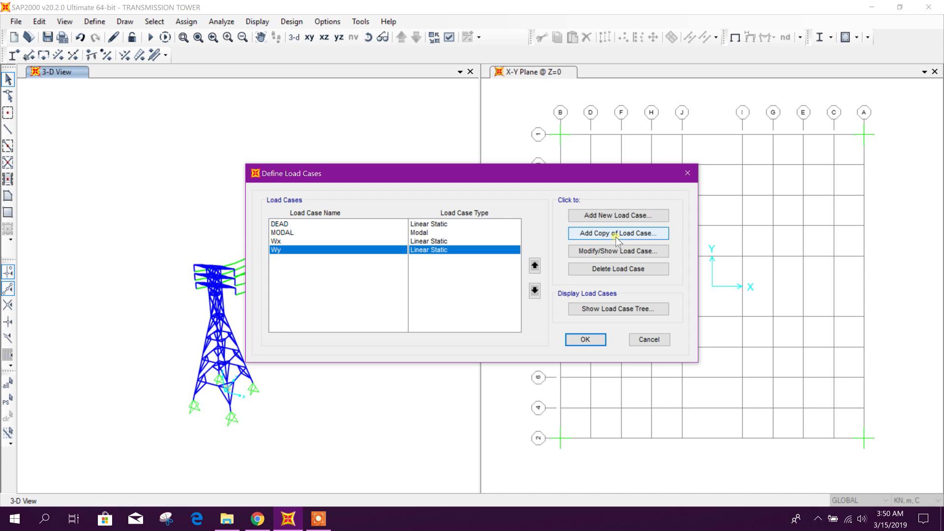
click(423, 241)
click(617, 216)
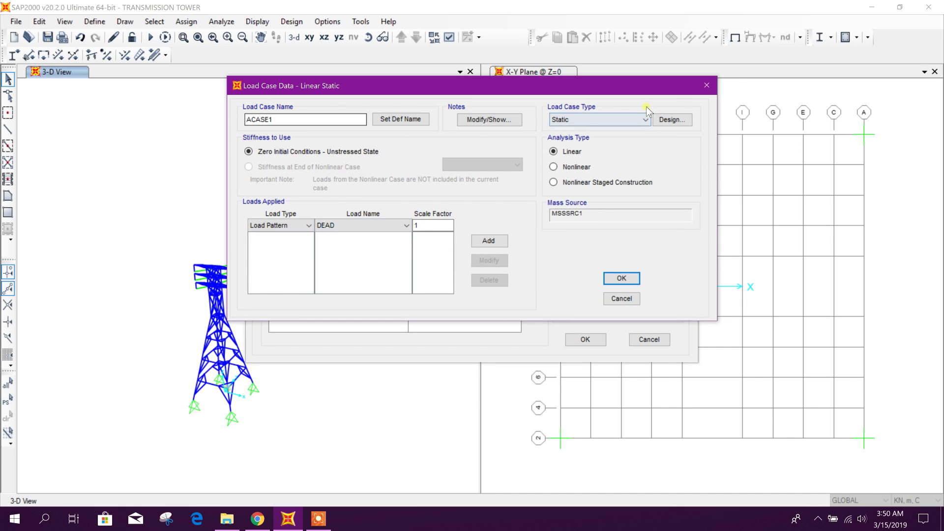
click(706, 85)
click(595, 234)
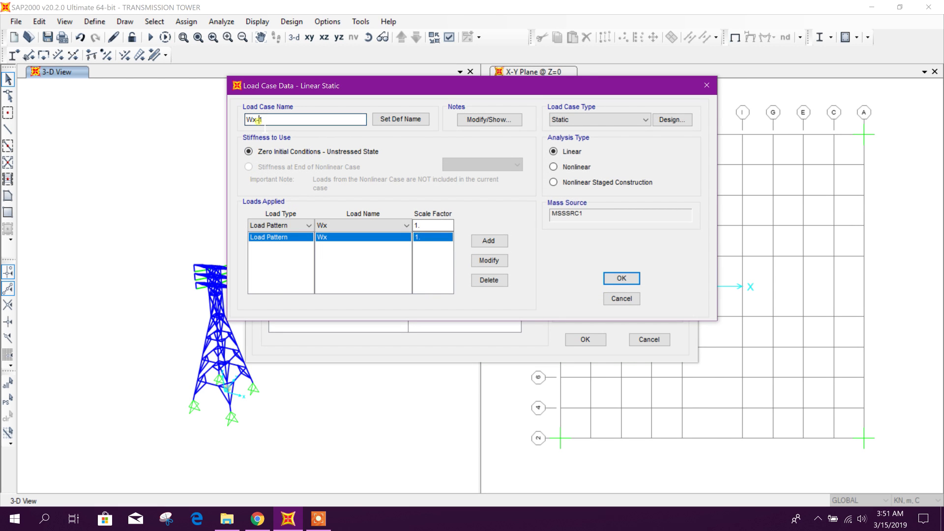
drag(259, 120, 276, 123)
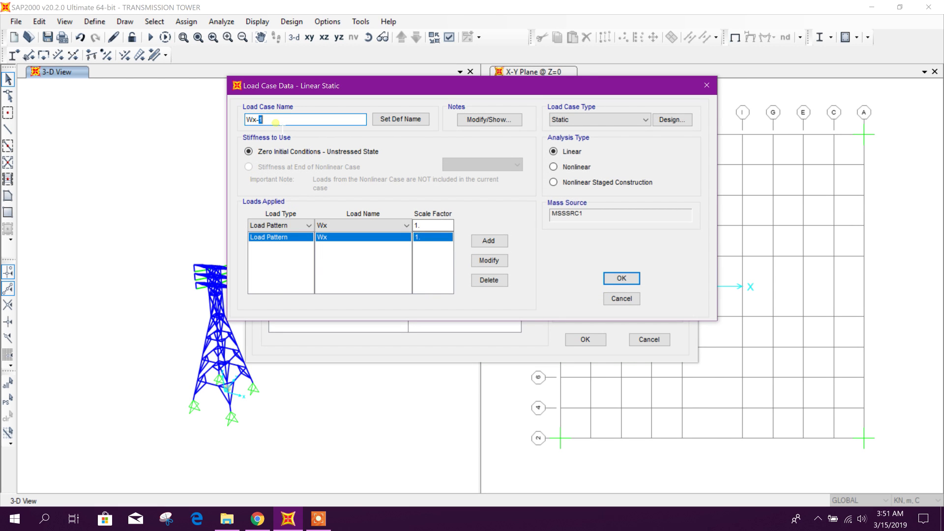
double_click(419, 225)
text(-1)
click(489, 260)
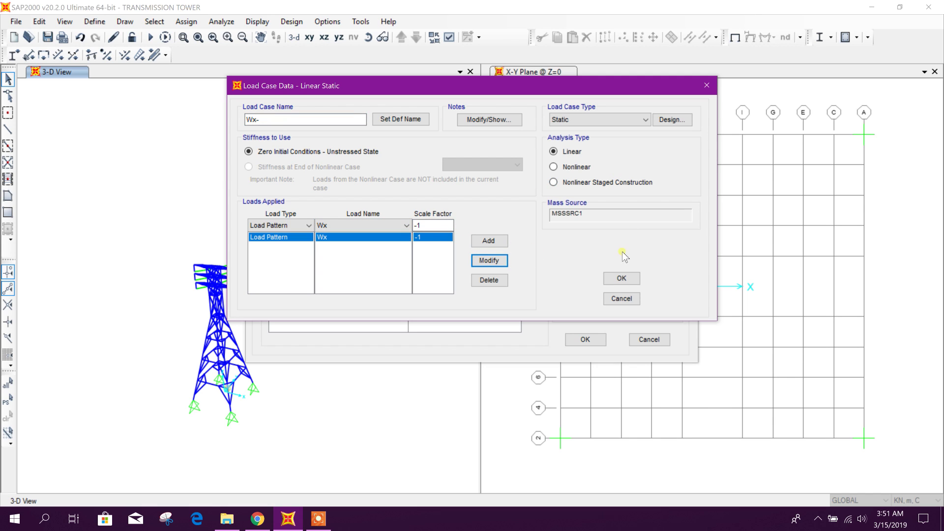
click(621, 278)
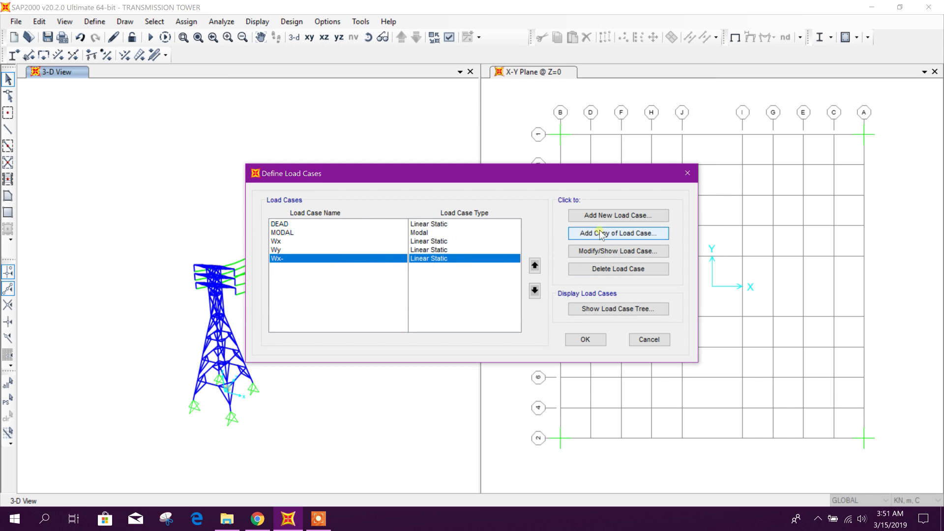
Create a Wy- load case copying Wy with a scale factor of -1
click(376, 249)
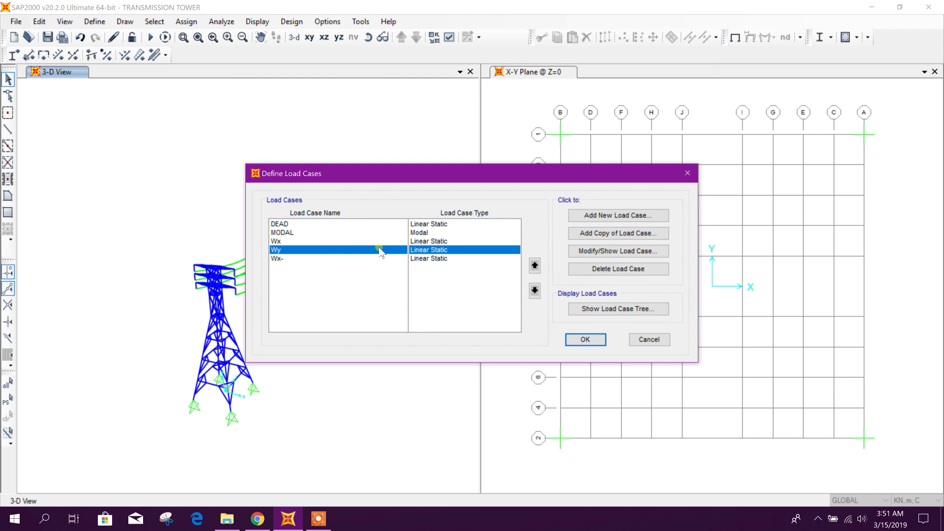
click(596, 232)
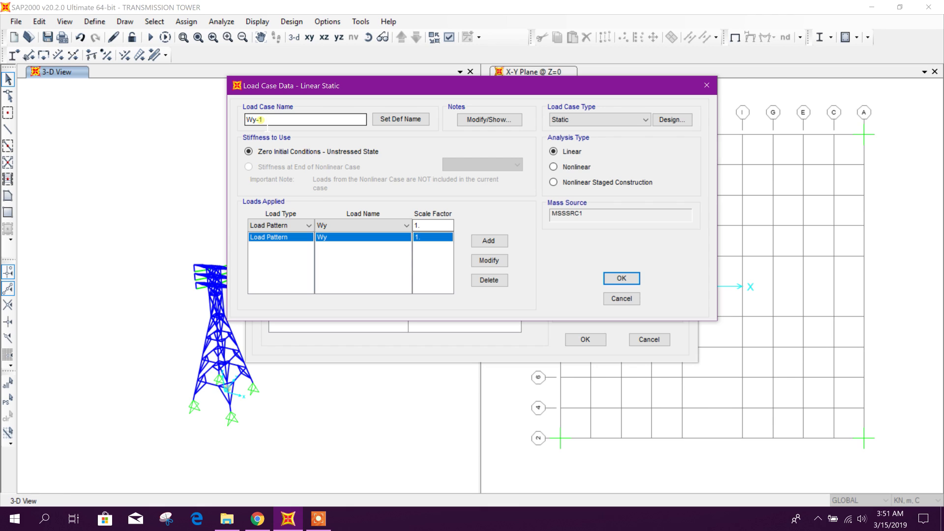
drag(260, 119, 273, 122)
double_click(417, 226)
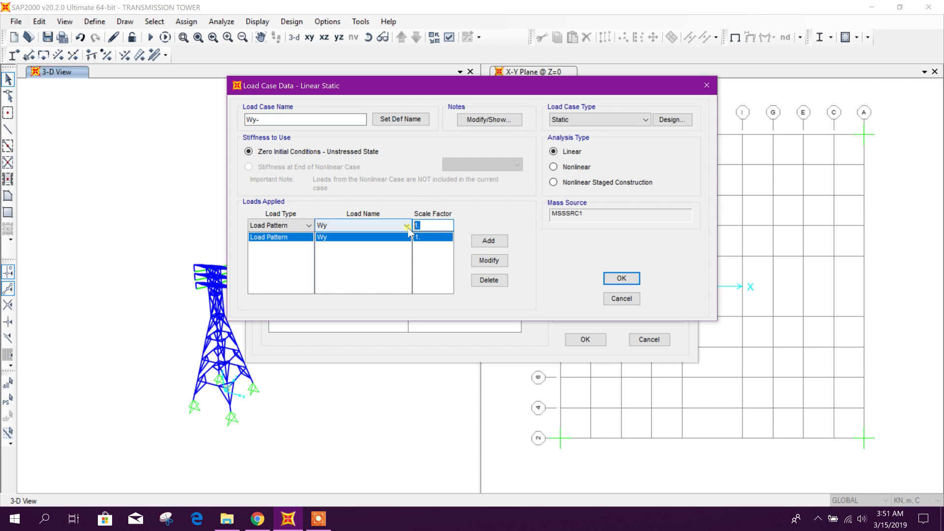
text(-1)
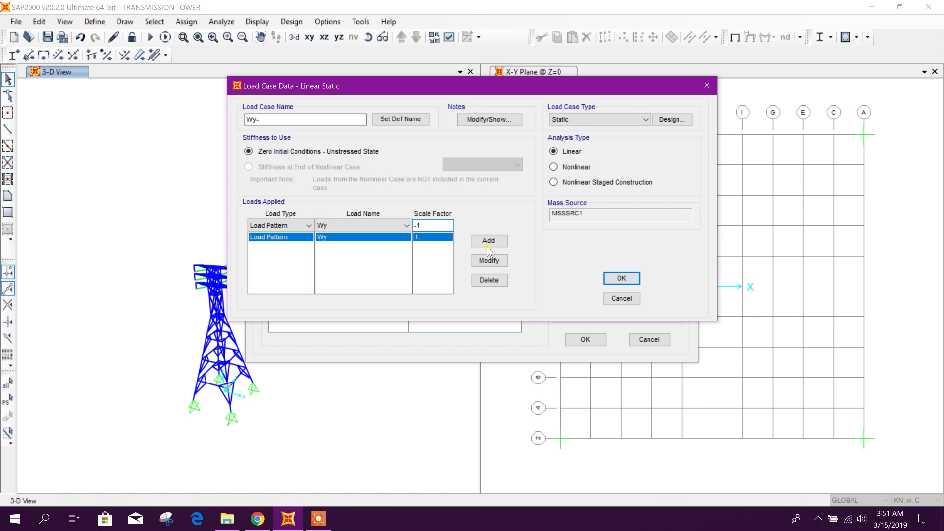
click(488, 260)
click(650, 311)
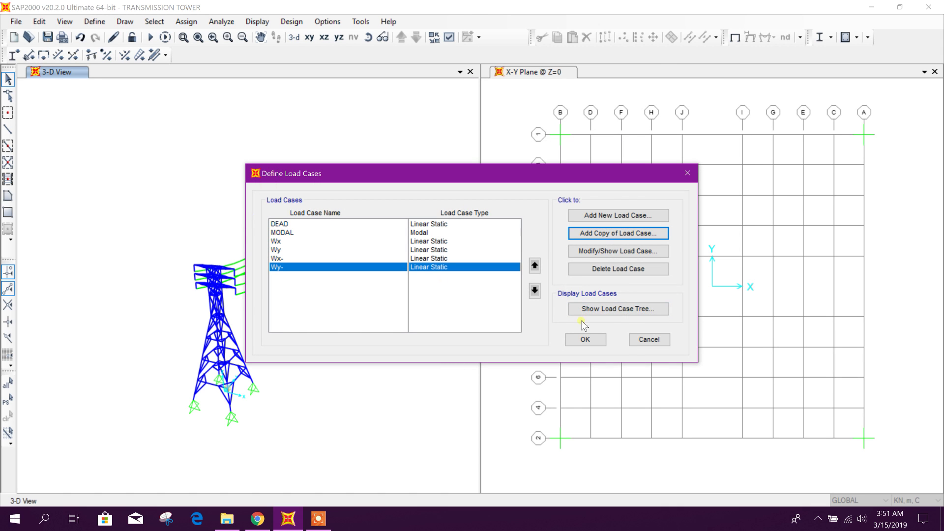
click(585, 339)
middle_drag(352, 337, 334, 354)
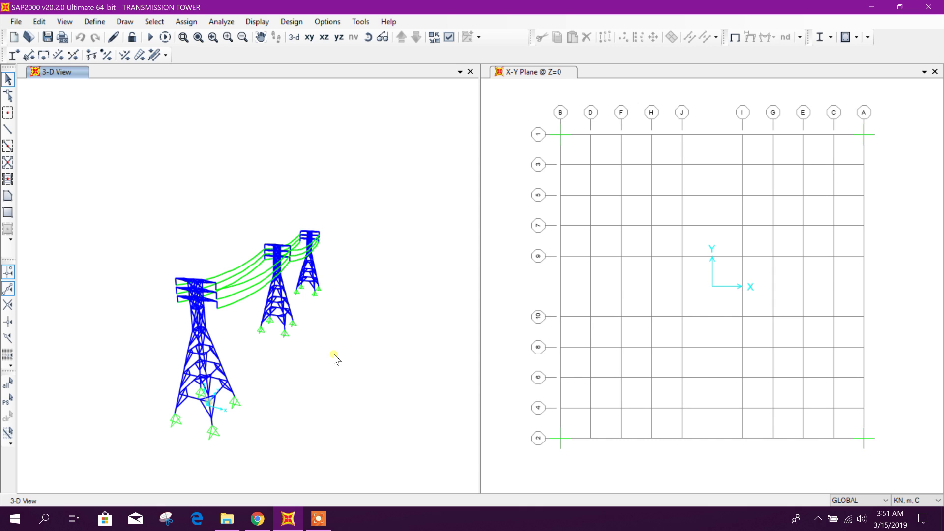
Set the MODAL load case to Do Not Run in the analysis settings
middle_drag(254, 204, 253, 182)
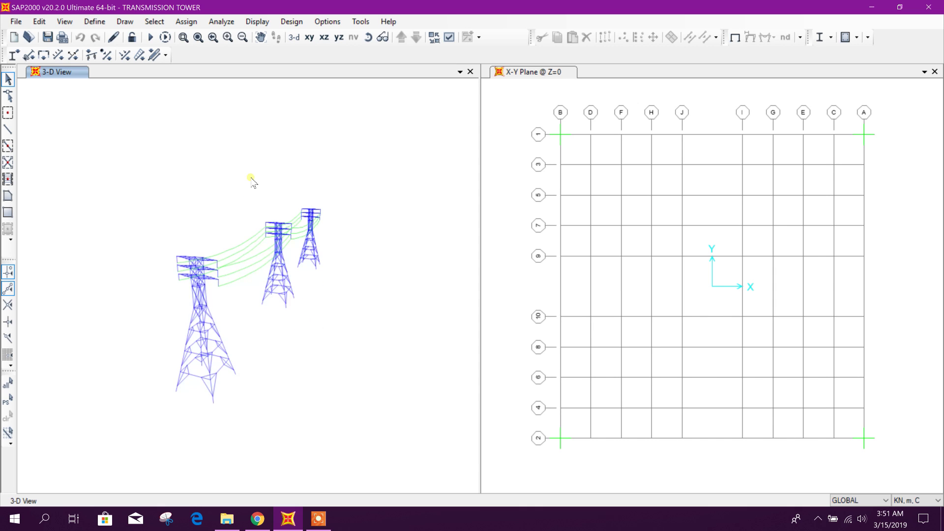
middle_drag(178, 147, 175, 143)
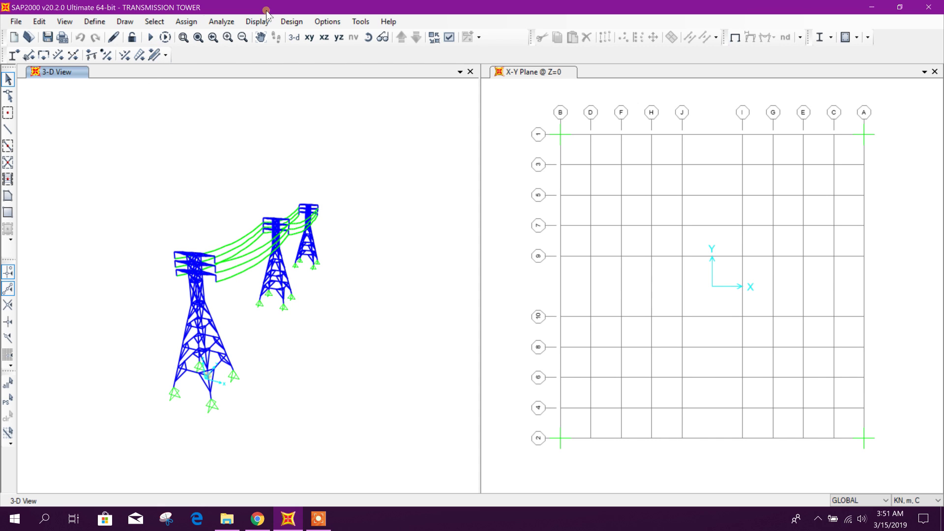
click(151, 38)
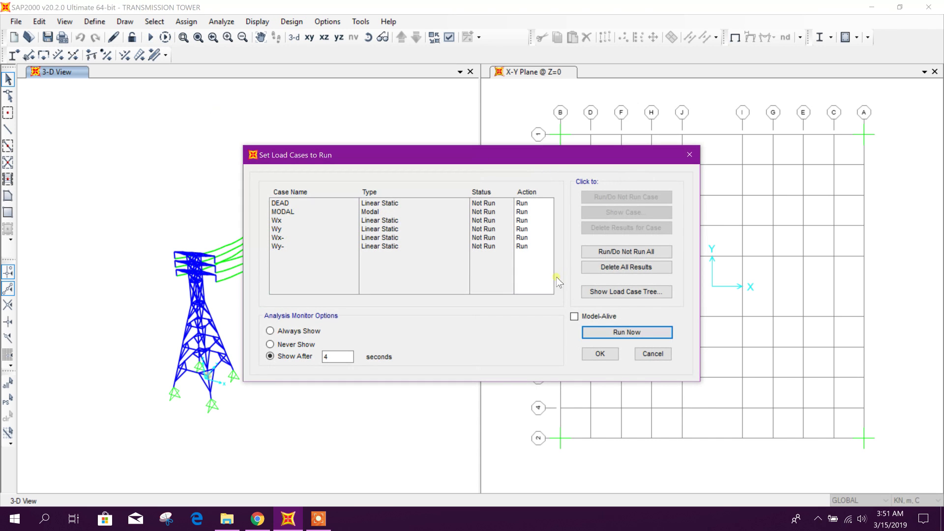
click(365, 212)
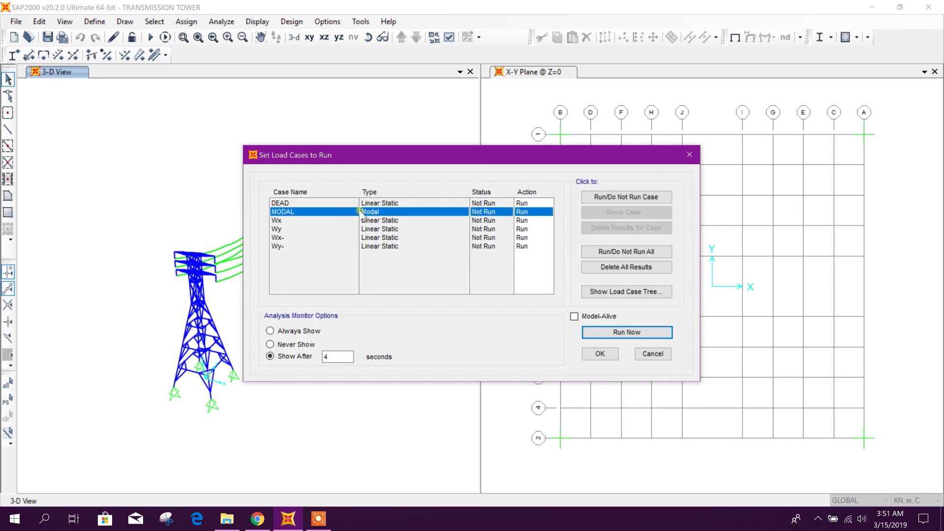
click(631, 253)
click(630, 254)
click(625, 197)
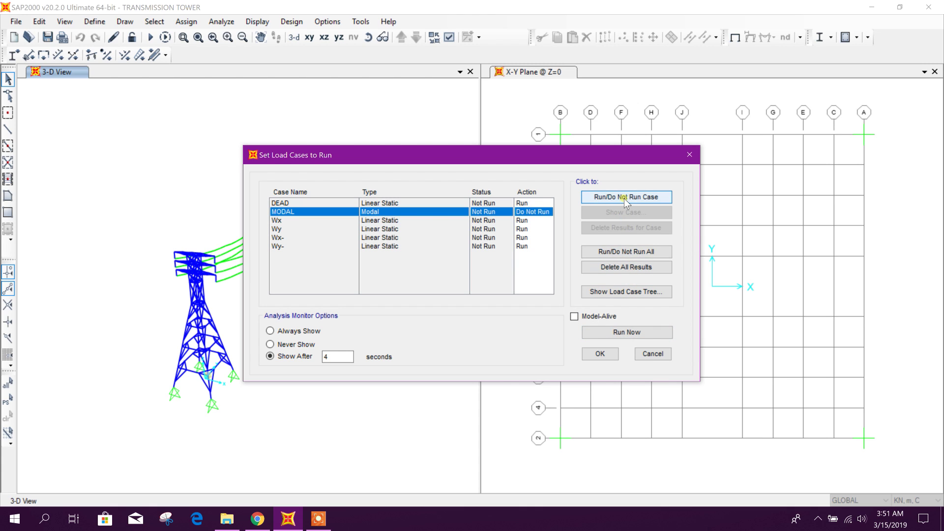
click(600, 353)
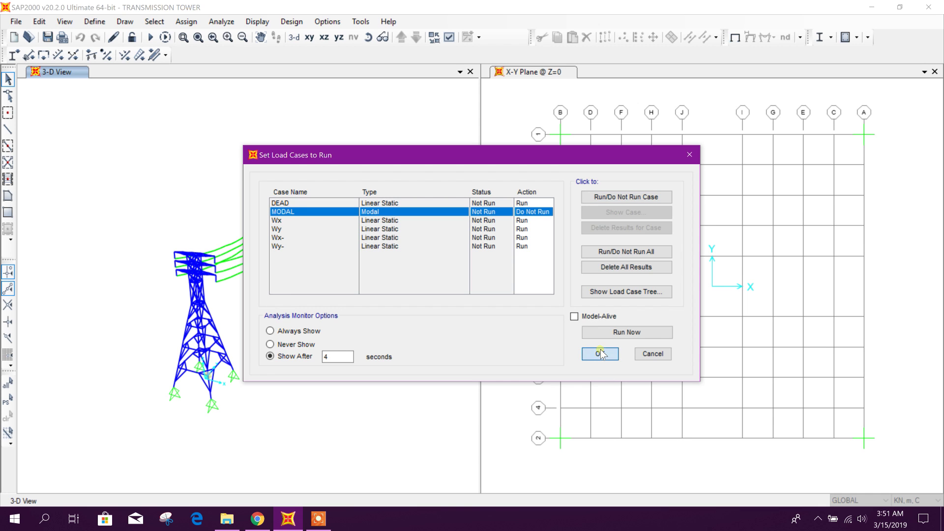
Run the analysis for all remaining load cases
scroll(372, 340, up, 2)
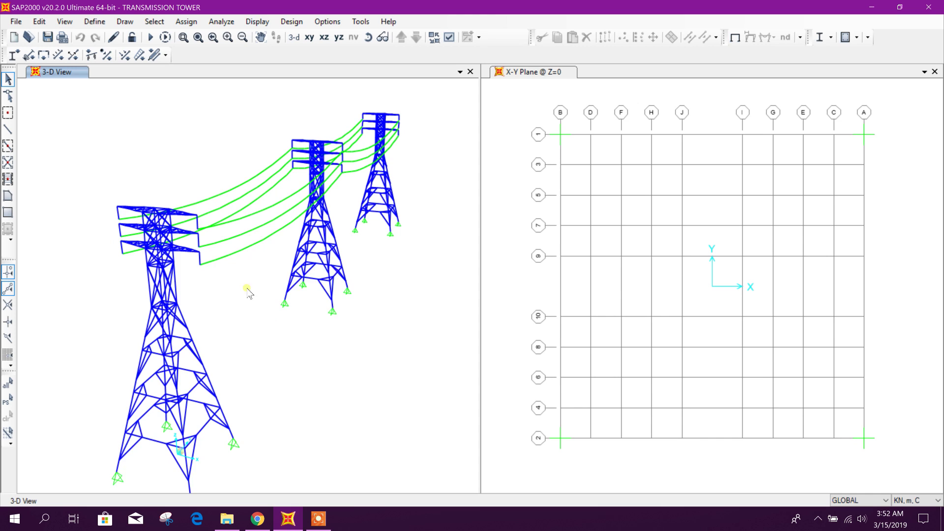
click(151, 37)
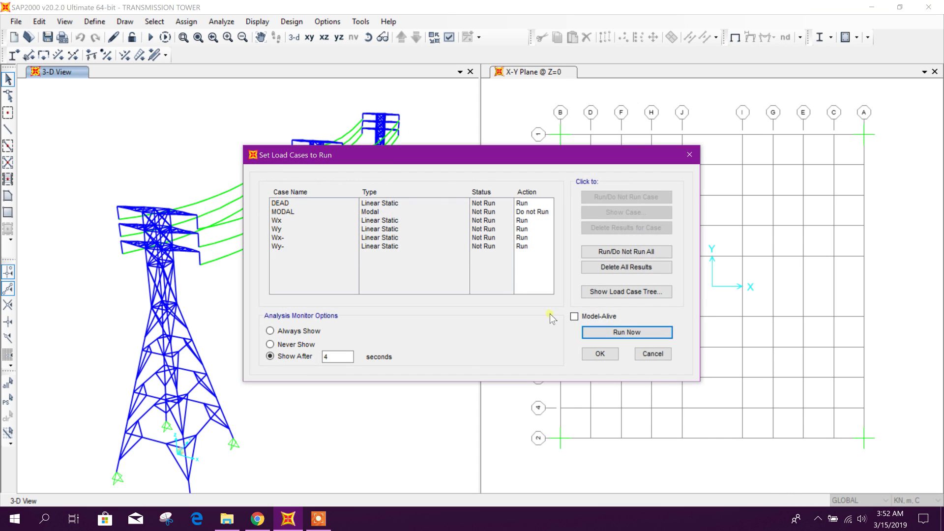
click(608, 336)
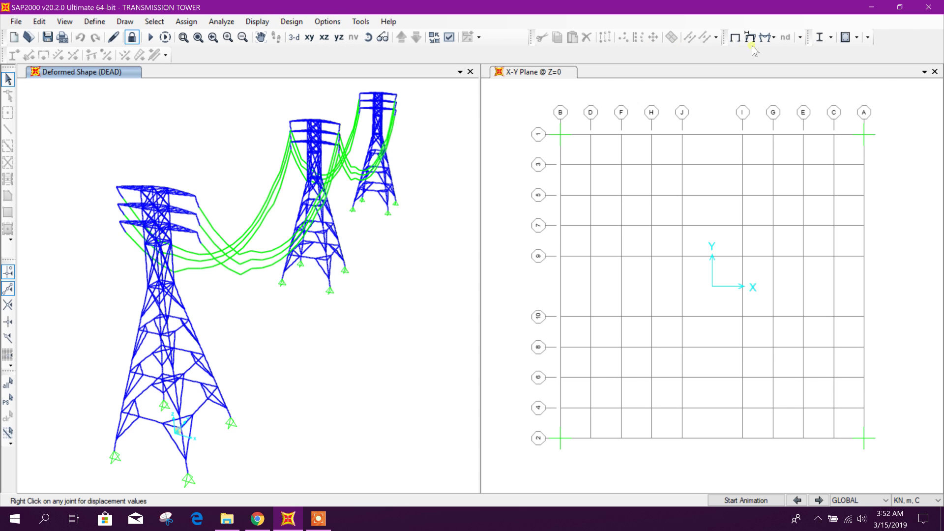
Display the Wx open-structure wind loads assigned to the tower frames
click(257, 22)
mouse_move(315, 56)
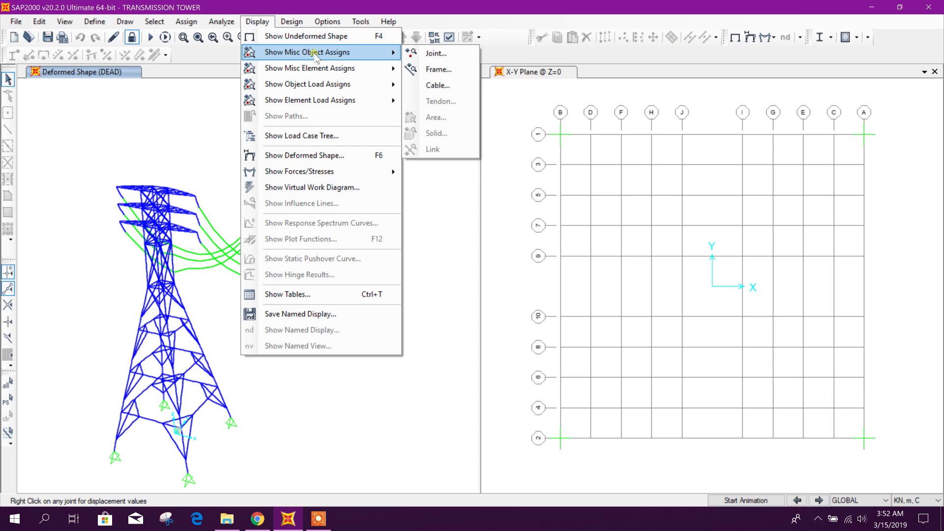
mouse_move(336, 87)
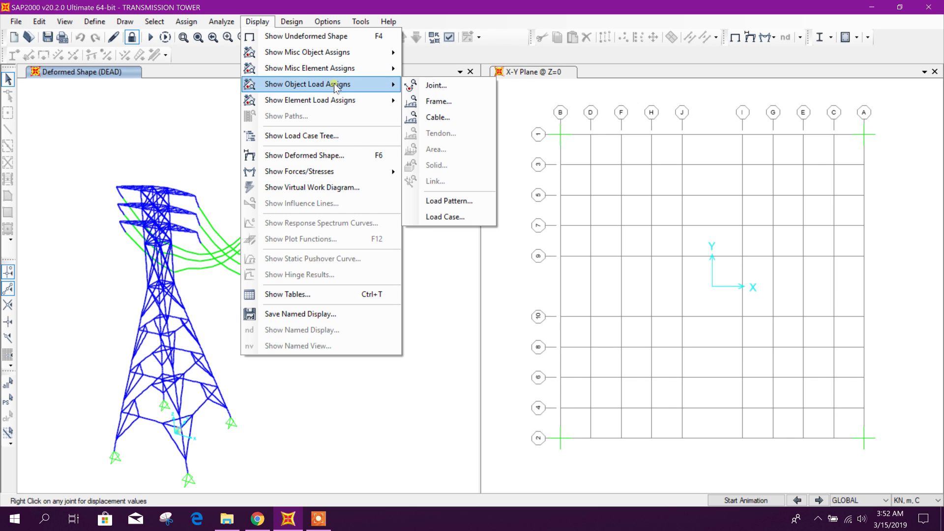
click(438, 101)
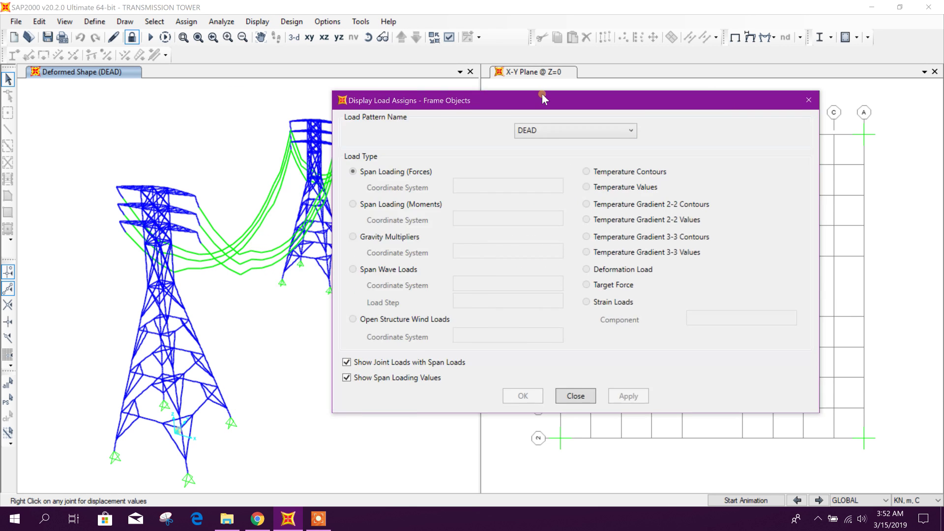
click(671, 115)
click(664, 142)
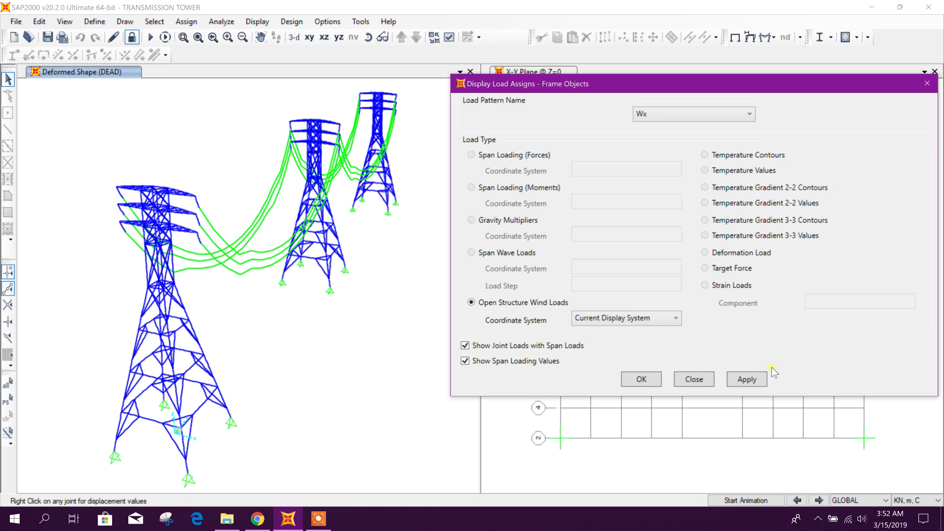
click(747, 379)
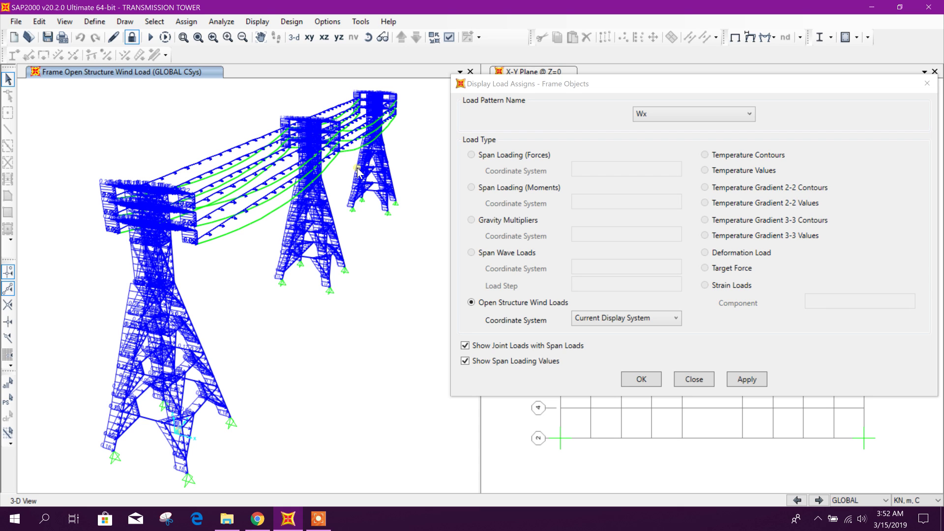
click(693, 379)
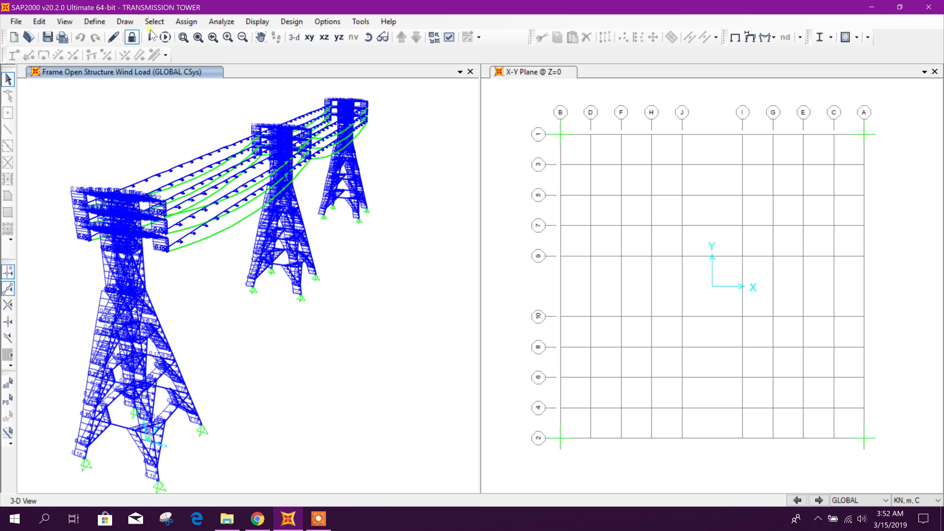
click(95, 21)
Generate the default steel frame design combinations UDSTL1–UDSTL18
click(155, 251)
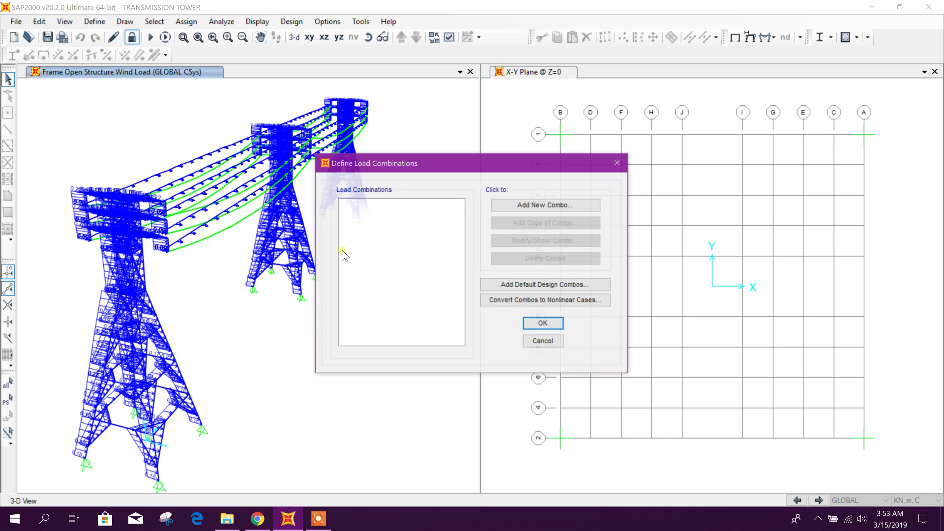
click(550, 285)
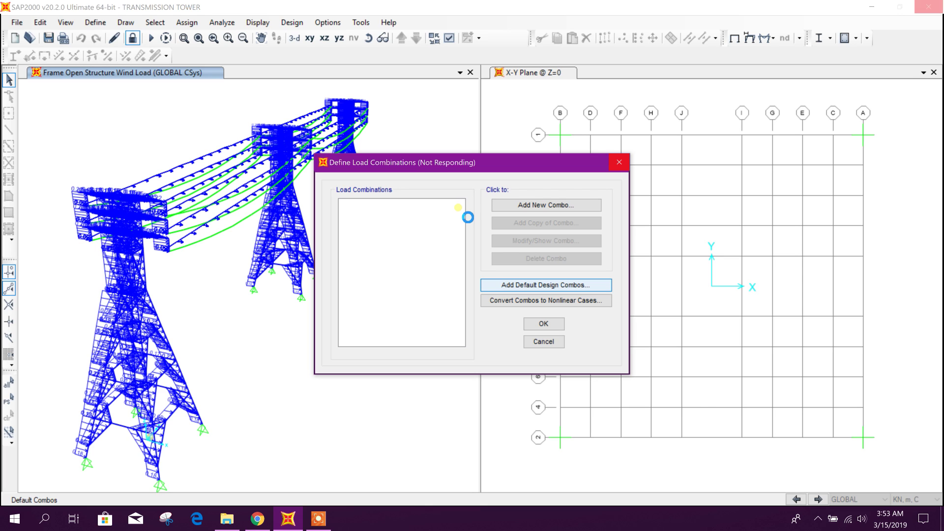
click(318, 519)
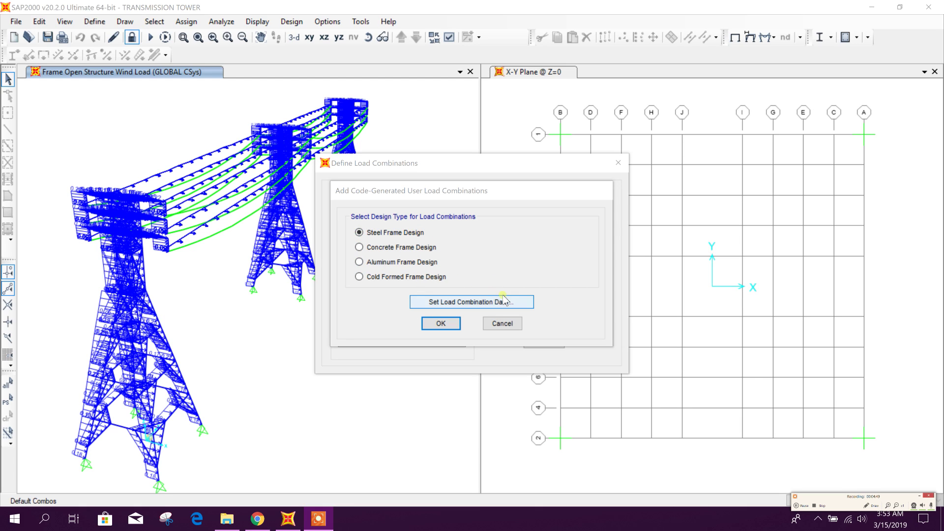
click(440, 324)
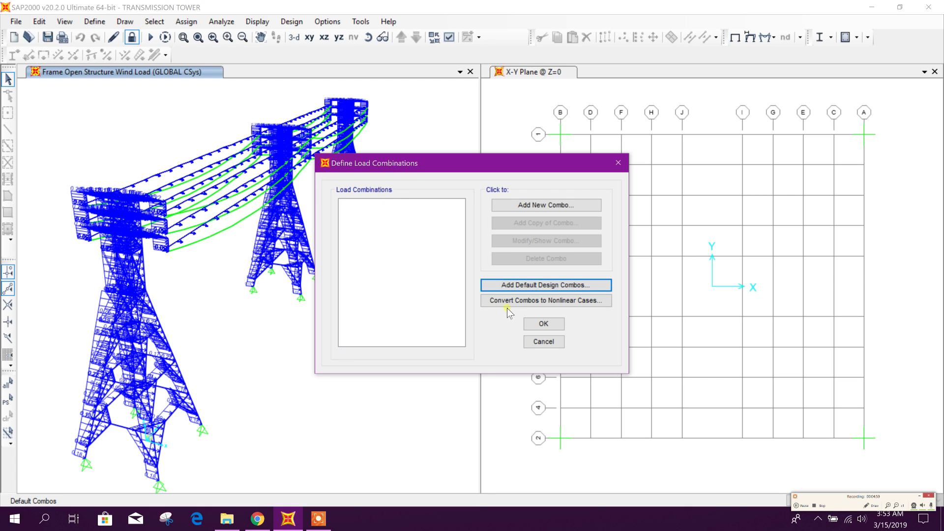
Convert all 18 UDSTL combinations into nonlinear load cases and close the combinations dialog
drag(480, 168, 489, 165)
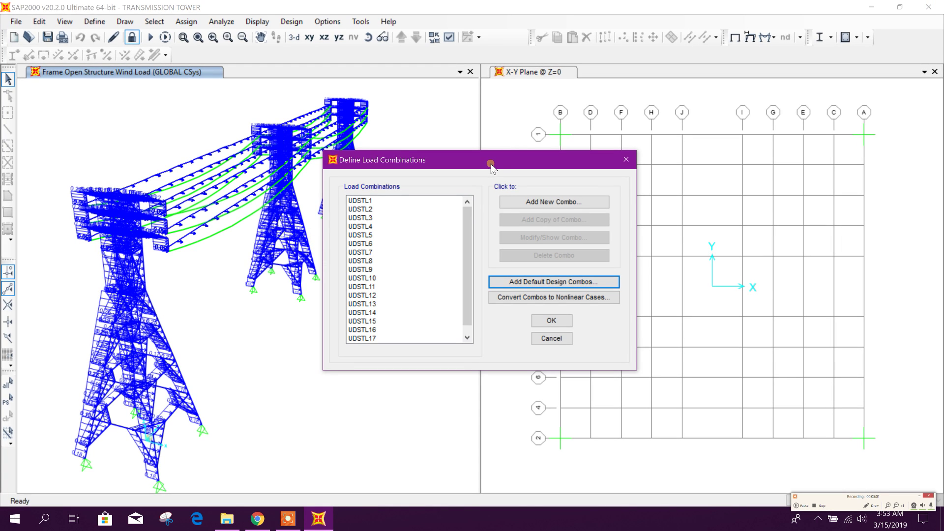
drag(465, 226, 464, 301)
drag(396, 201, 392, 411)
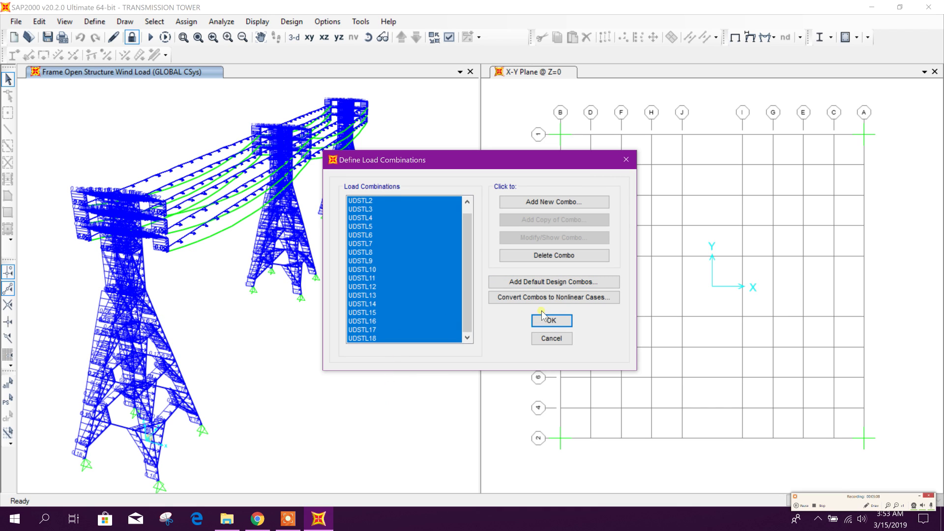
click(594, 298)
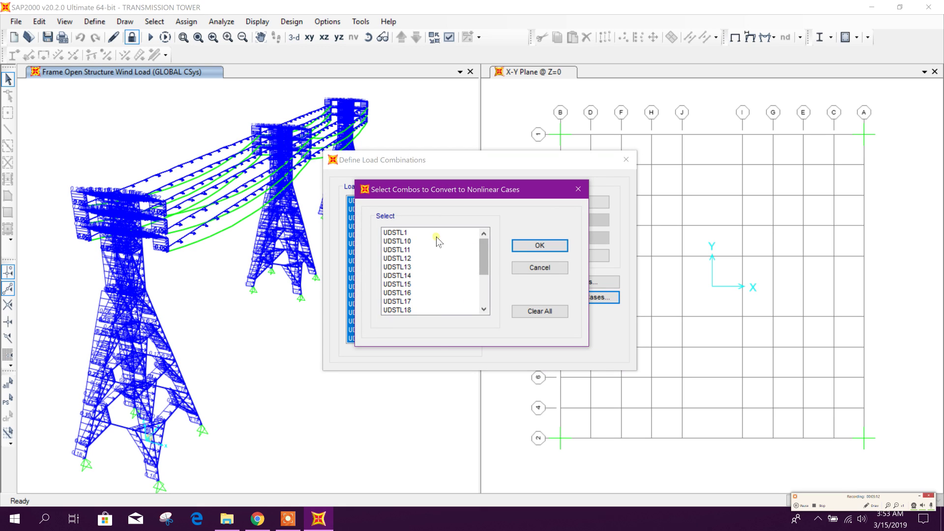
drag(436, 233, 443, 381)
click(540, 246)
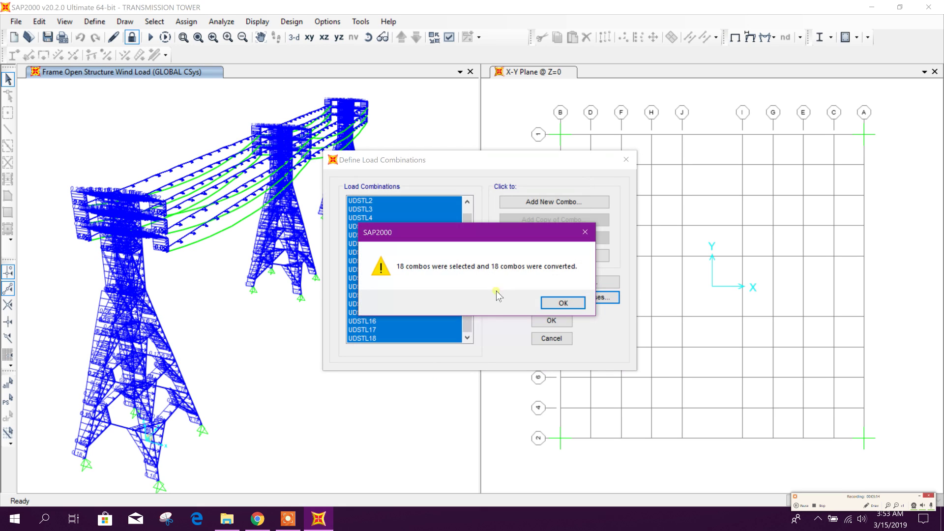
click(563, 303)
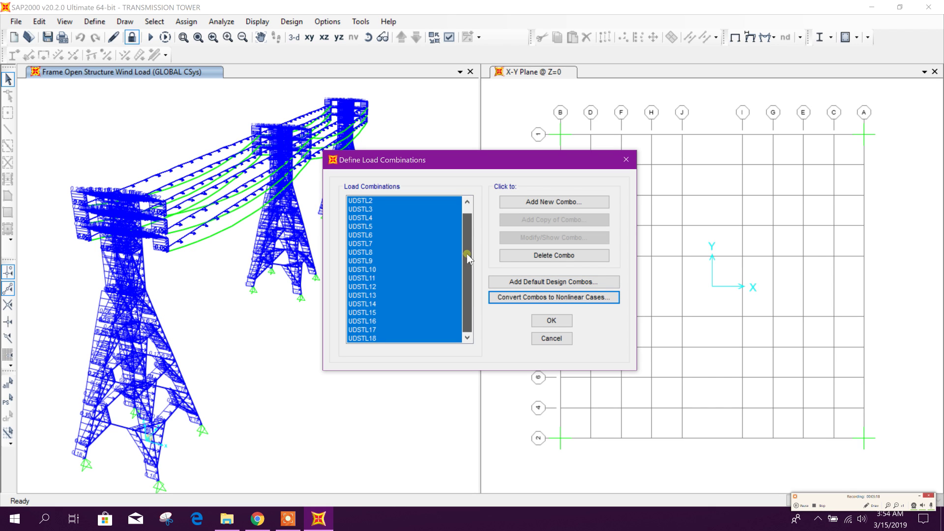
click(558, 325)
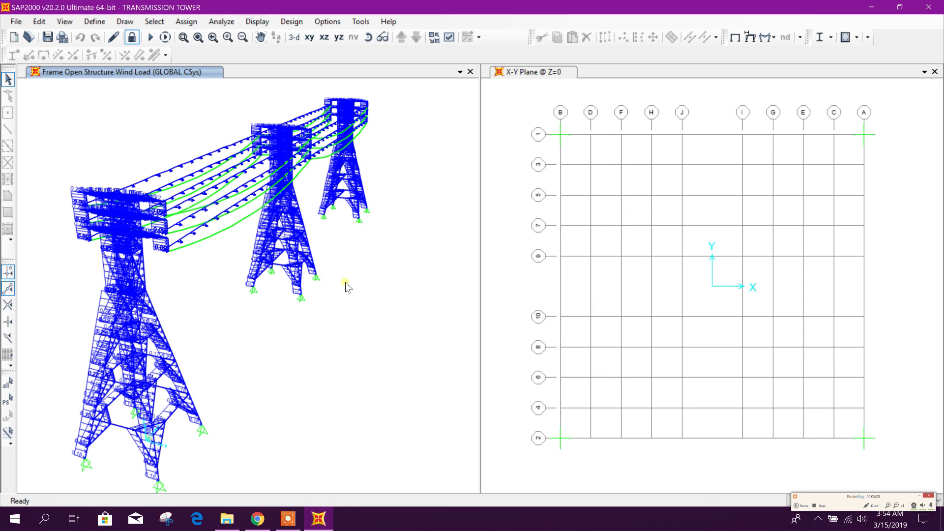
Review the list of defined load cases without changes
click(94, 21)
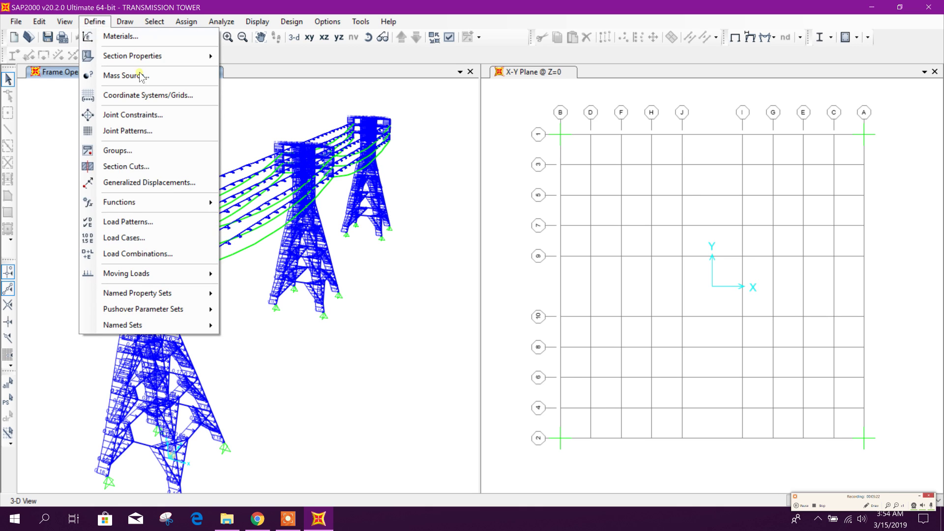
click(150, 238)
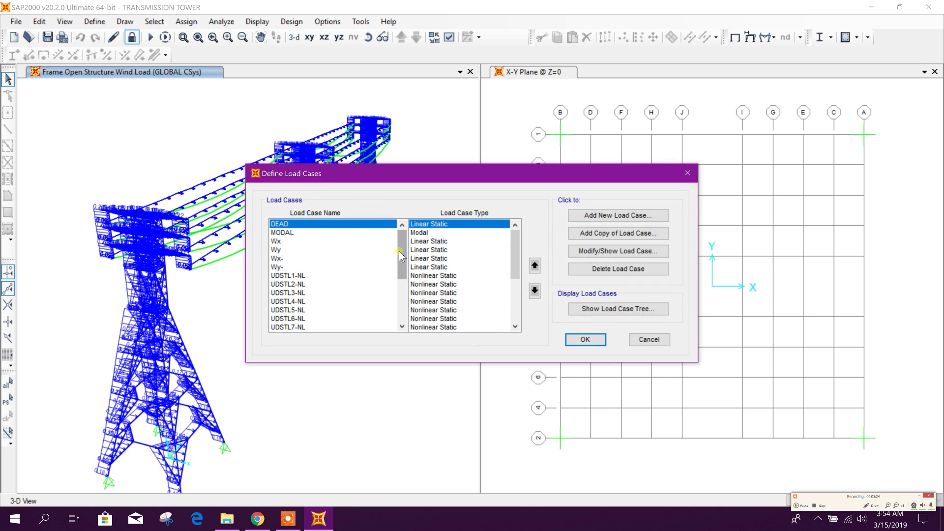
scroll(399, 269, down, 5)
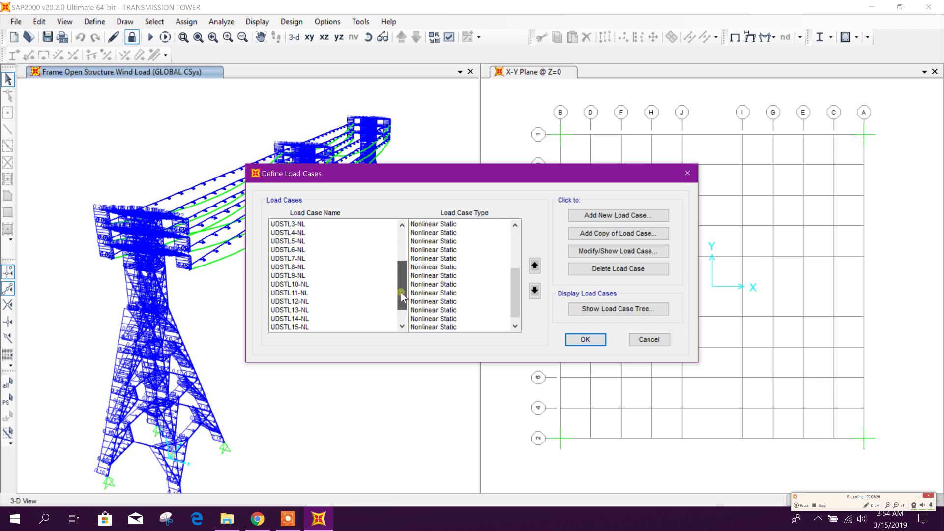
scroll(344, 277, up, 1)
click(585, 339)
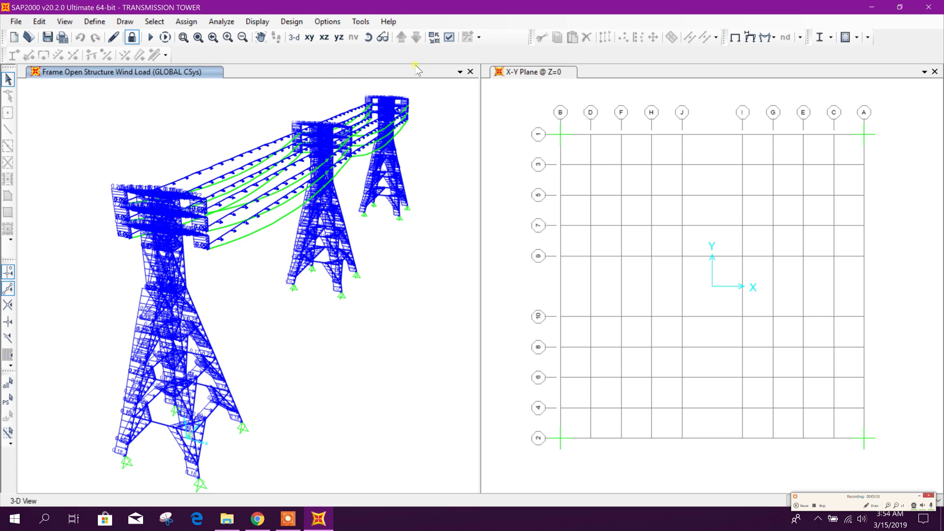
Run the AISC 360-10 steel design check, showing most tower members above 1.0, then request unlocking
click(819, 38)
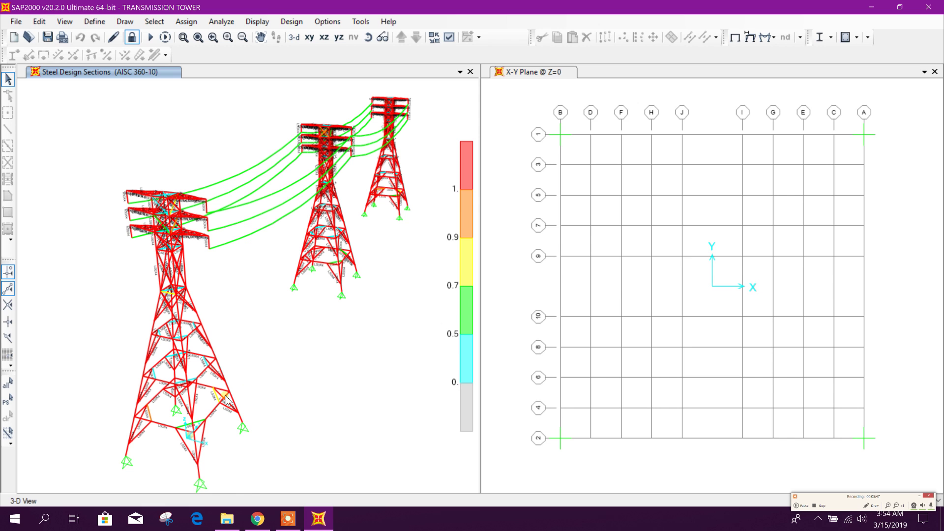
middle_drag(338, 279, 320, 235)
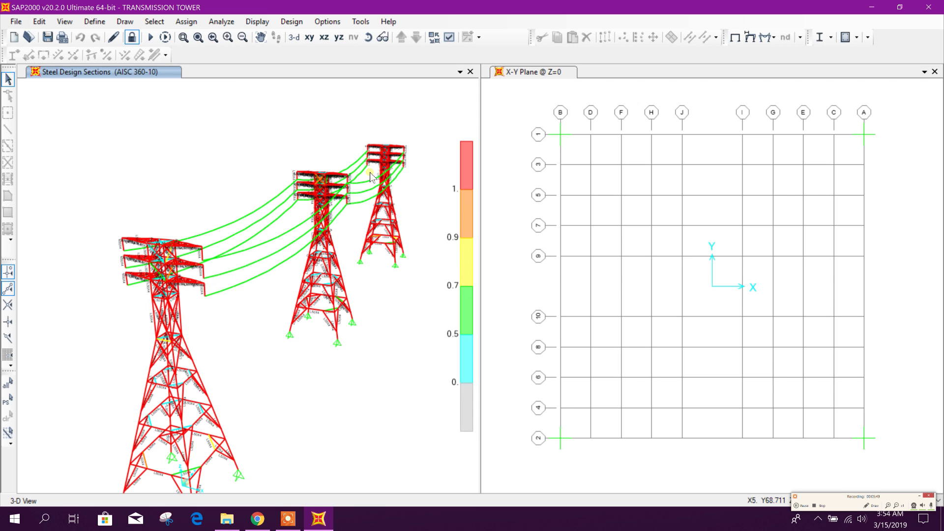
middle_drag(252, 382, 265, 352)
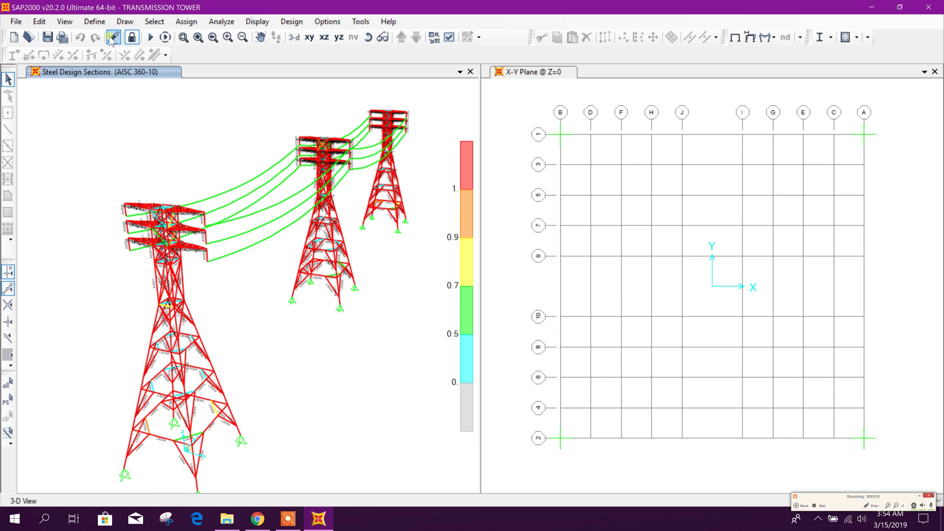
click(131, 37)
Unlock the model and inspect the existing L50X4 frame section's notes and properties
click(484, 306)
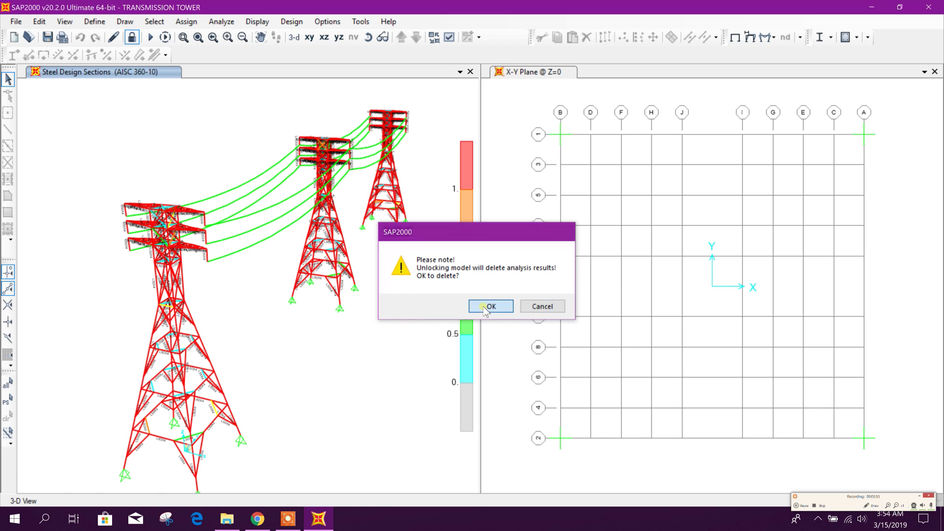
click(95, 22)
mouse_move(125, 55)
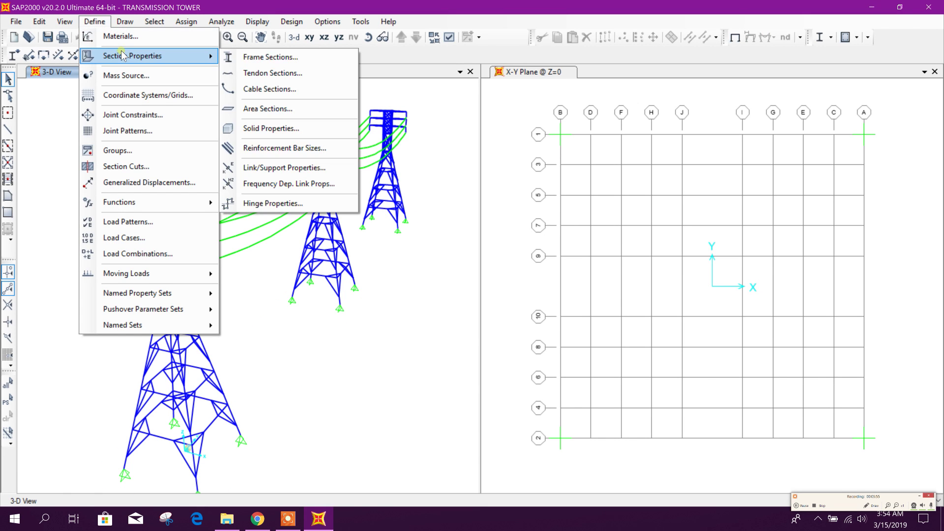
click(275, 59)
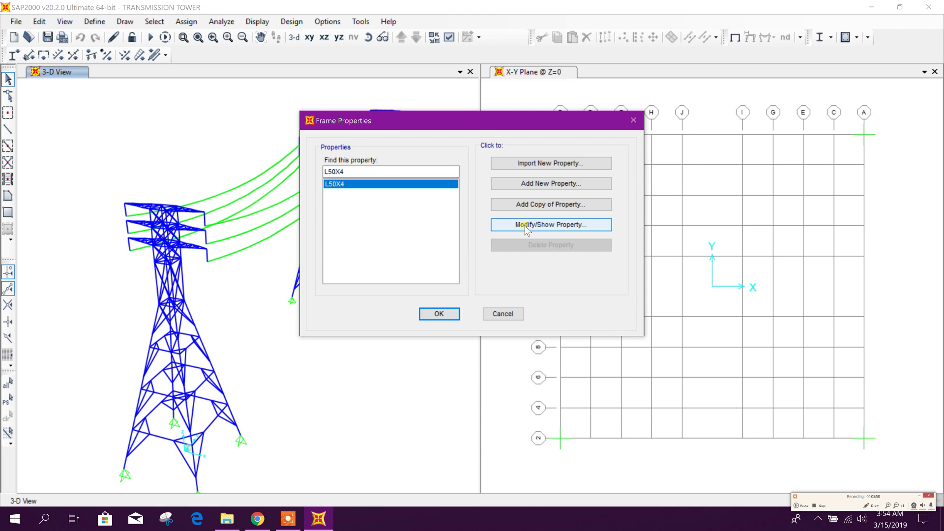
click(551, 225)
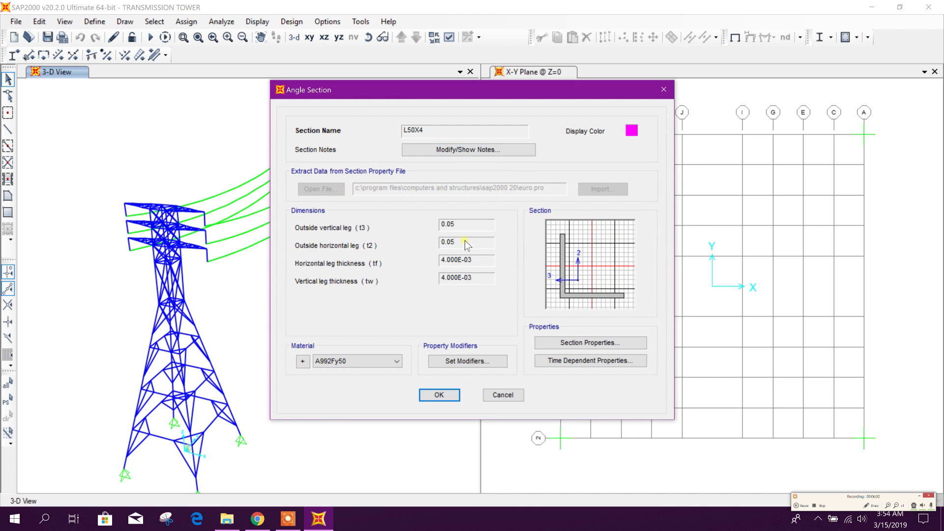
click(493, 151)
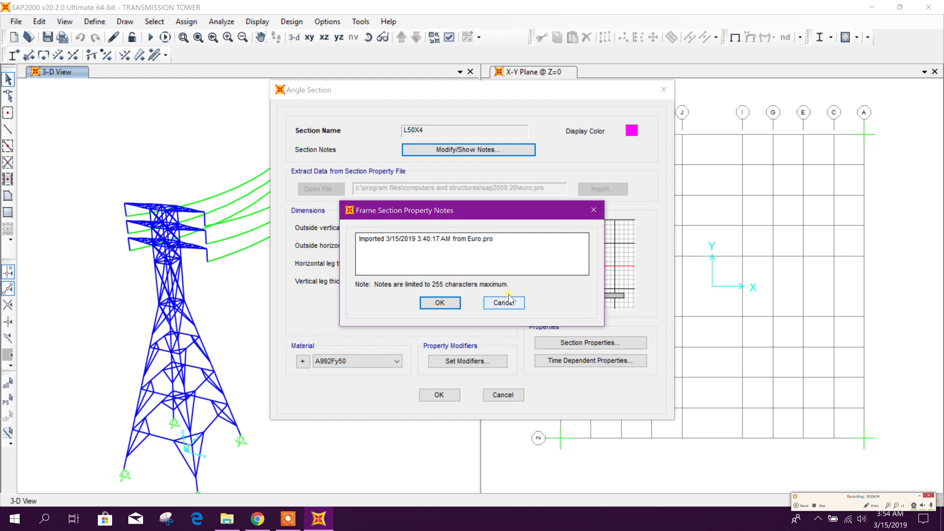
click(504, 303)
click(582, 344)
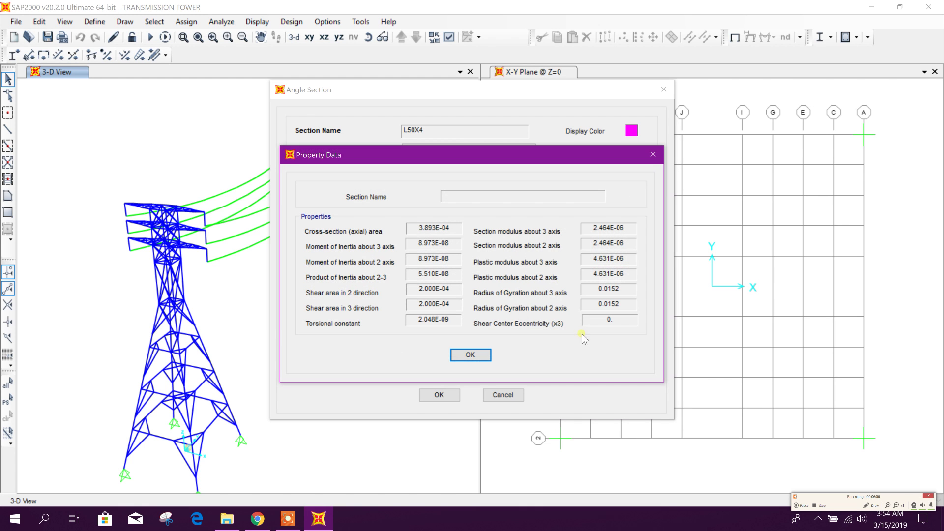
click(474, 355)
click(502, 395)
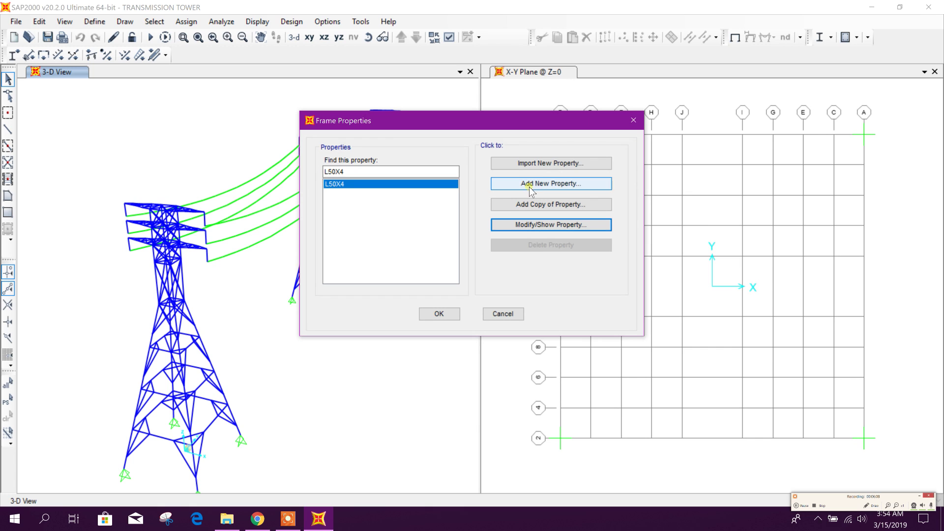
Import the L75X6 angle section from the Euro.pro library as a new frame section
click(545, 164)
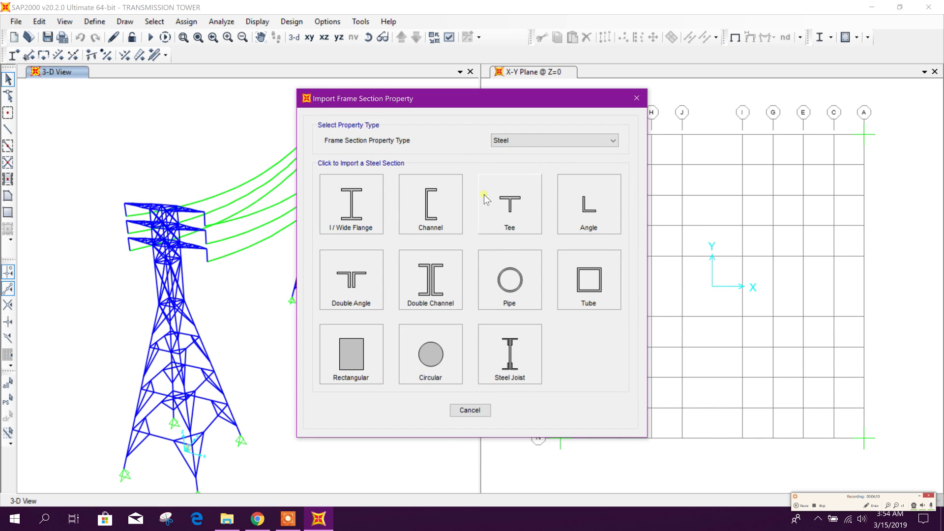
click(587, 205)
scroll(474, 365, down, 7)
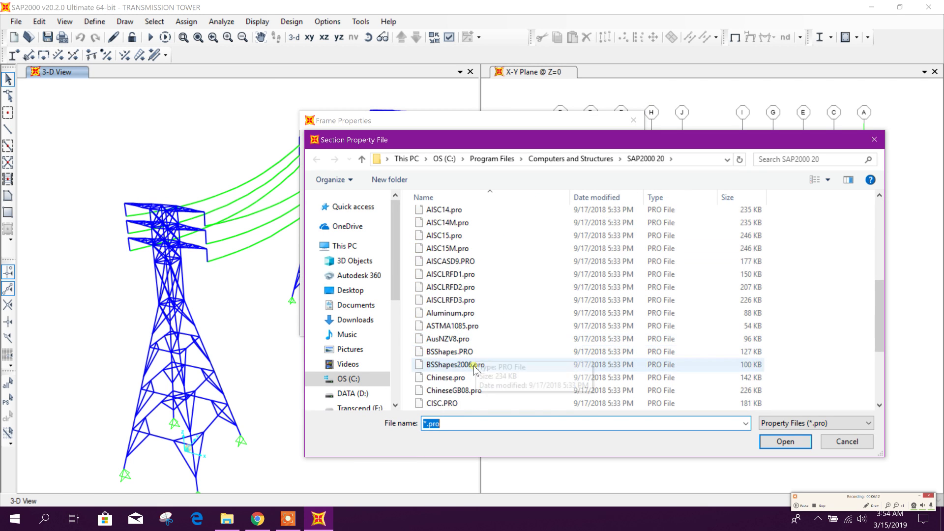
scroll(444, 344, down, 1)
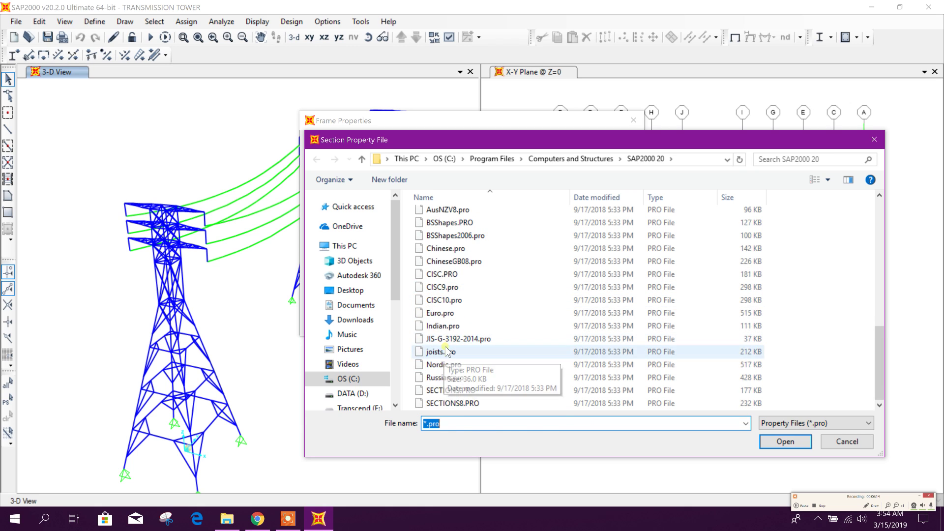
scroll(447, 319, up, 1)
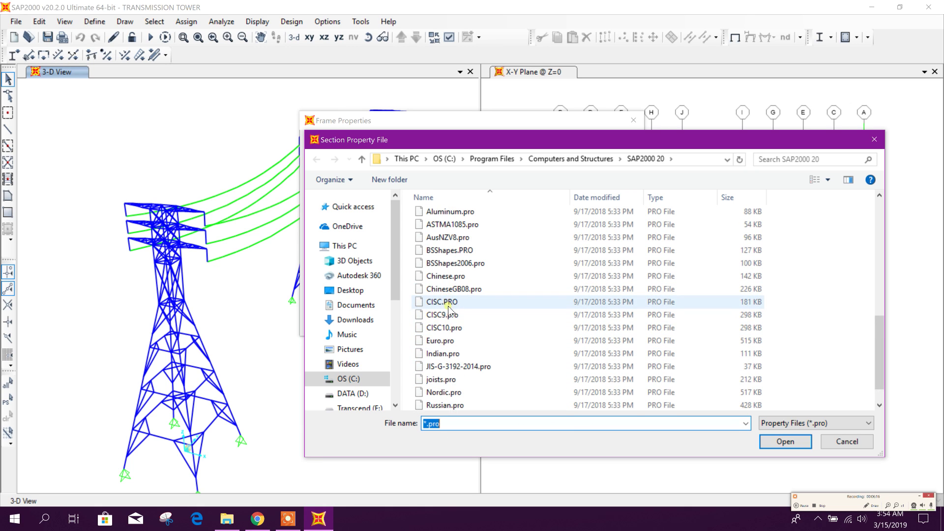
scroll(448, 310, down, 1)
double_click(442, 314)
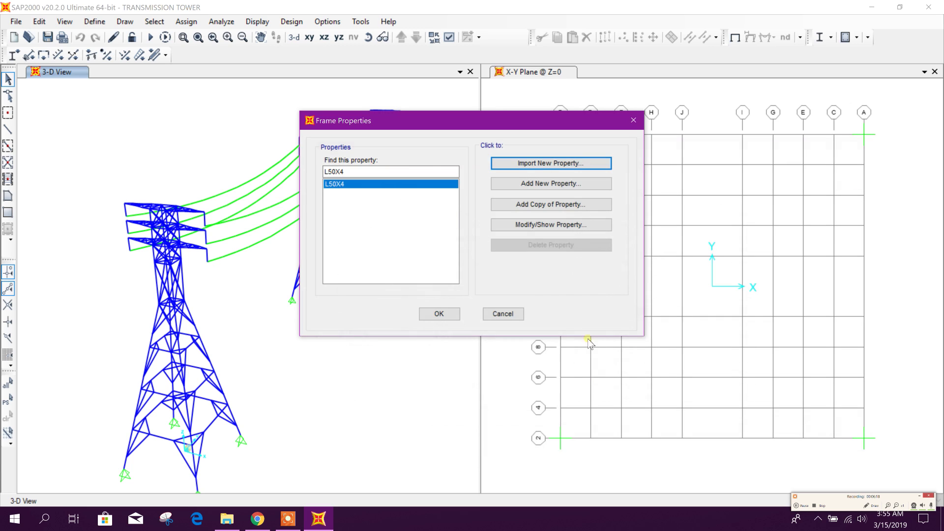
drag(547, 227, 544, 287)
click(409, 236)
click(411, 242)
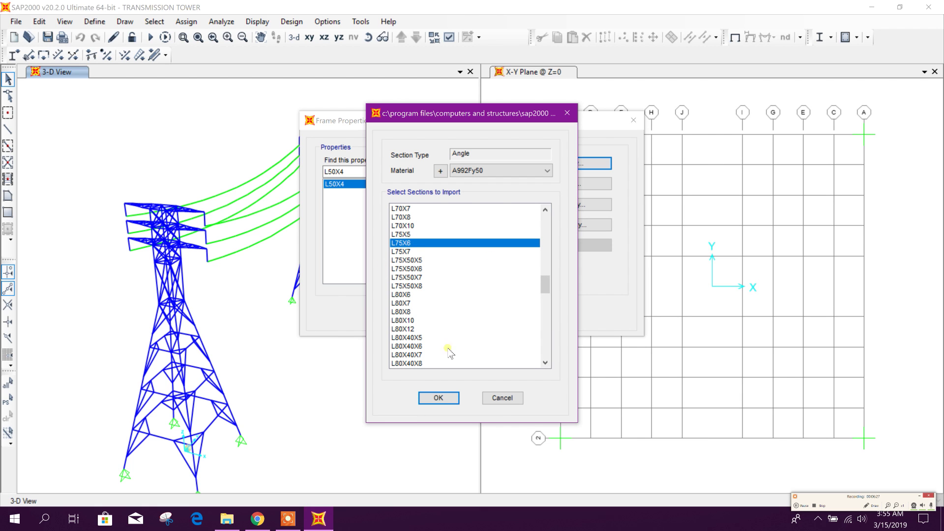
click(438, 397)
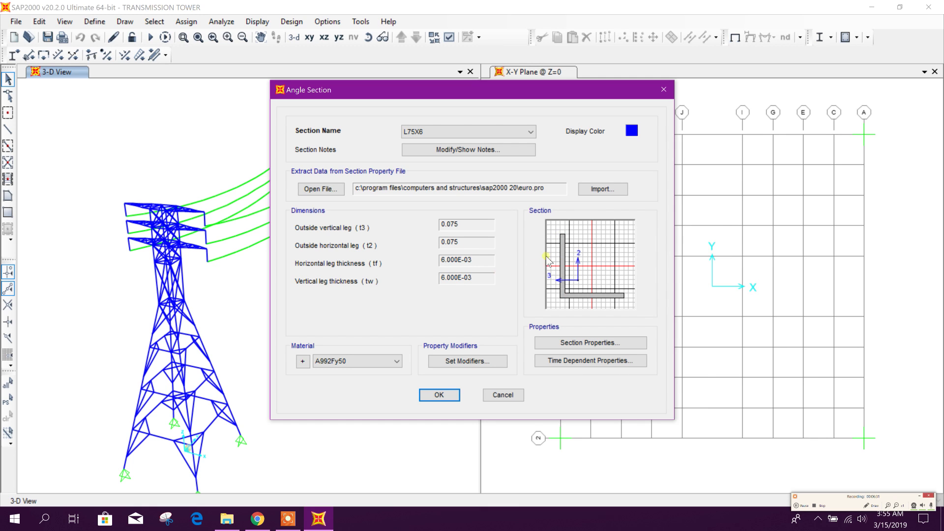
click(451, 394)
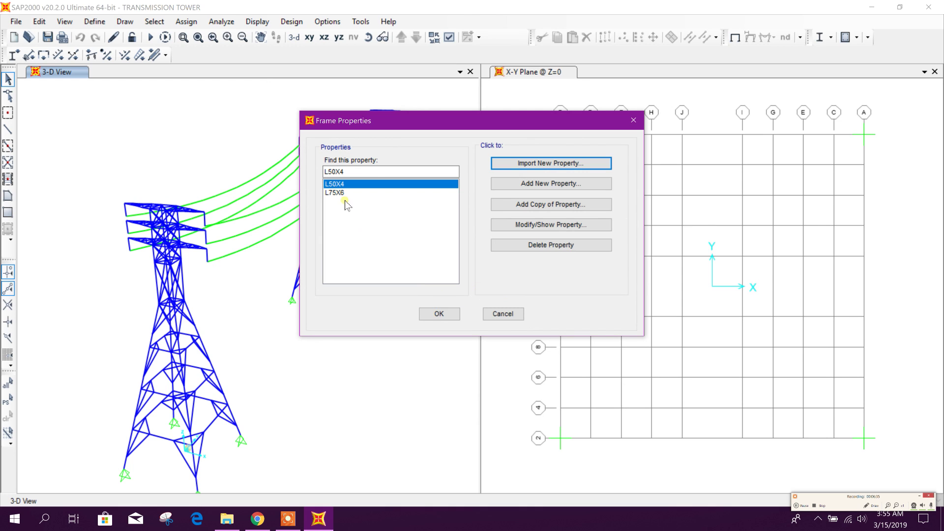
click(439, 314)
Select all 774 members that use the L50X4 frame section
click(154, 22)
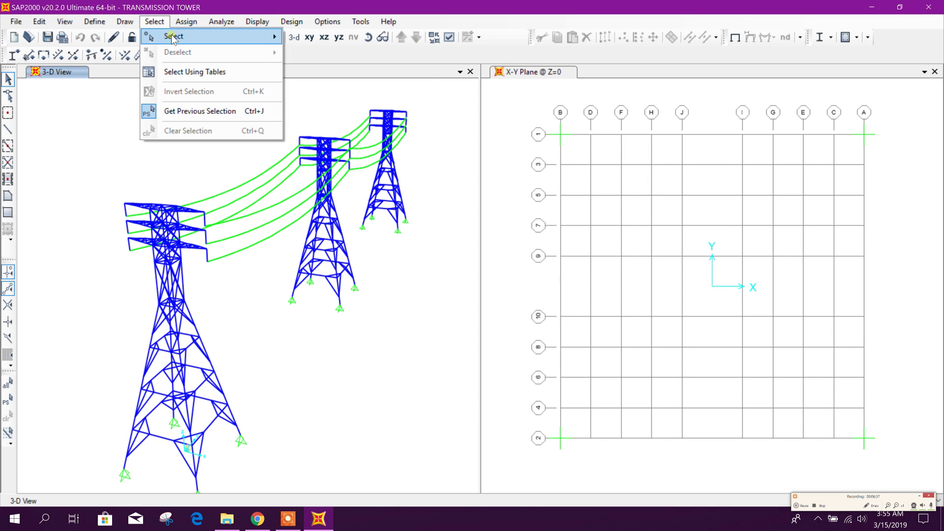
mouse_move(197, 36)
mouse_move(349, 147)
click(481, 161)
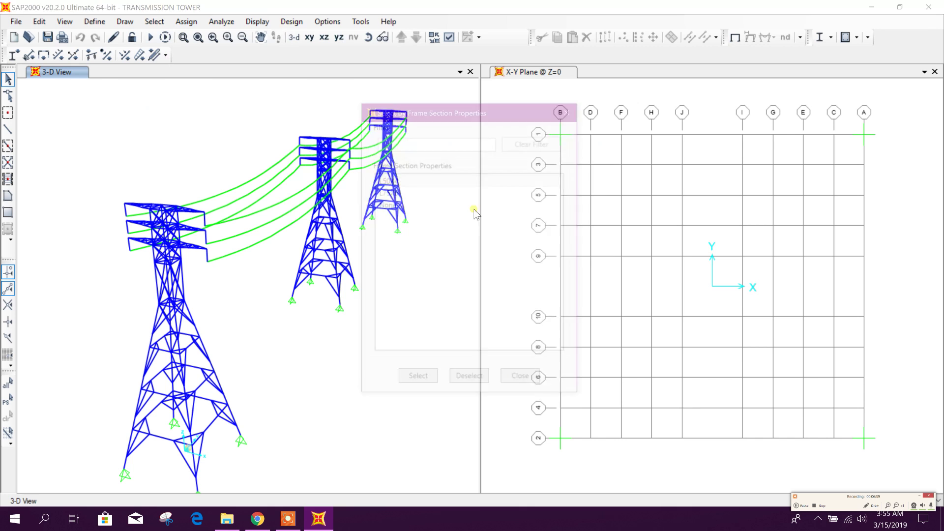
click(418, 383)
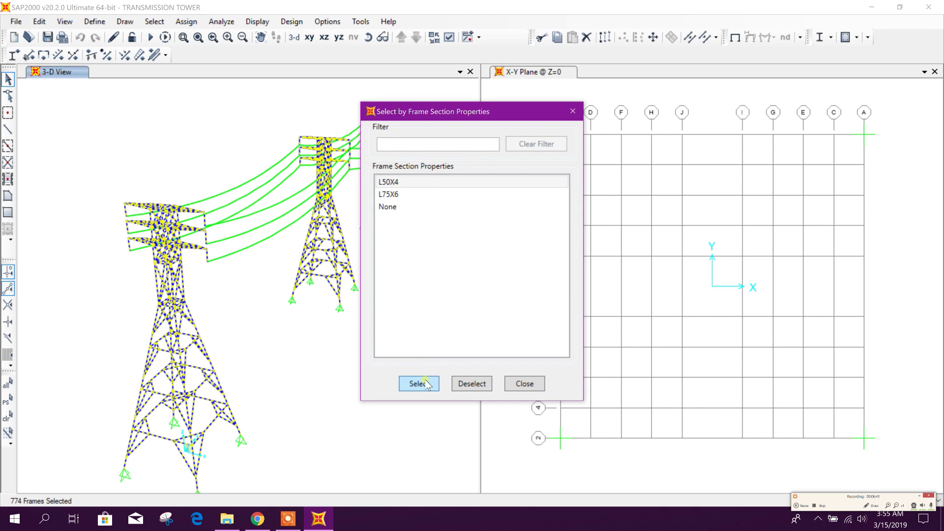
click(525, 384)
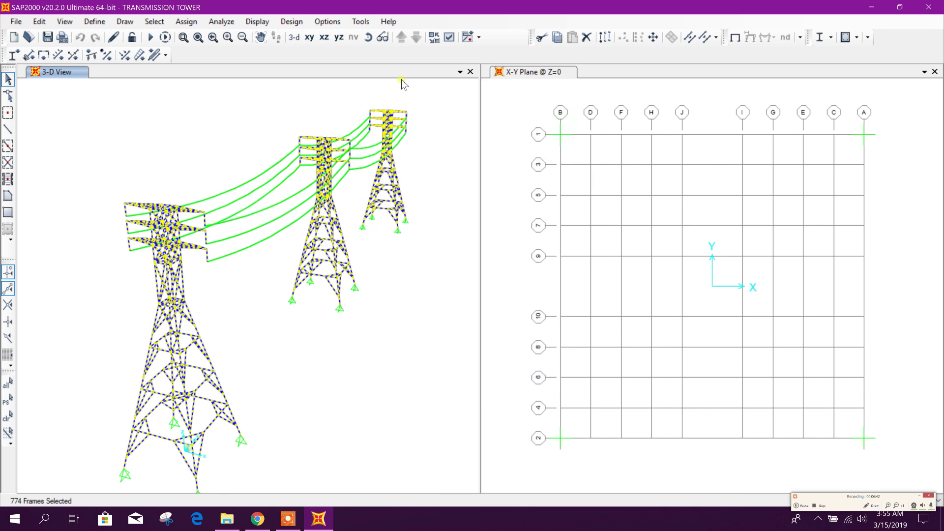
Assign the L75X6 section to the selected members and bring up the load cases to run
click(186, 21)
mouse_move(225, 53)
click(388, 53)
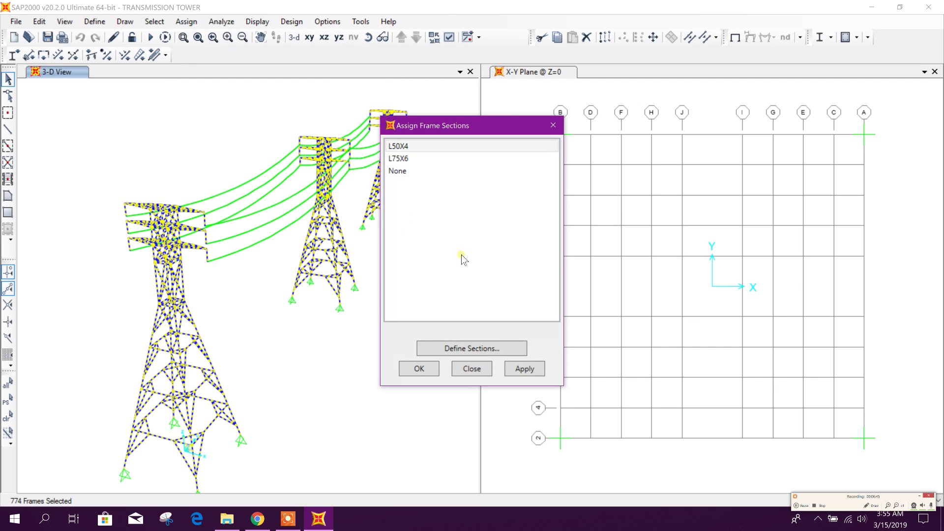
click(408, 158)
click(512, 372)
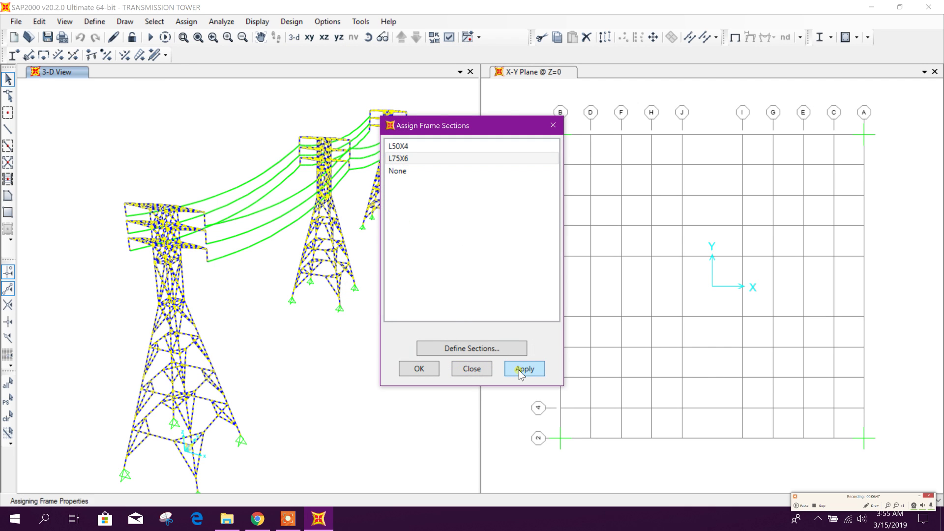
click(472, 369)
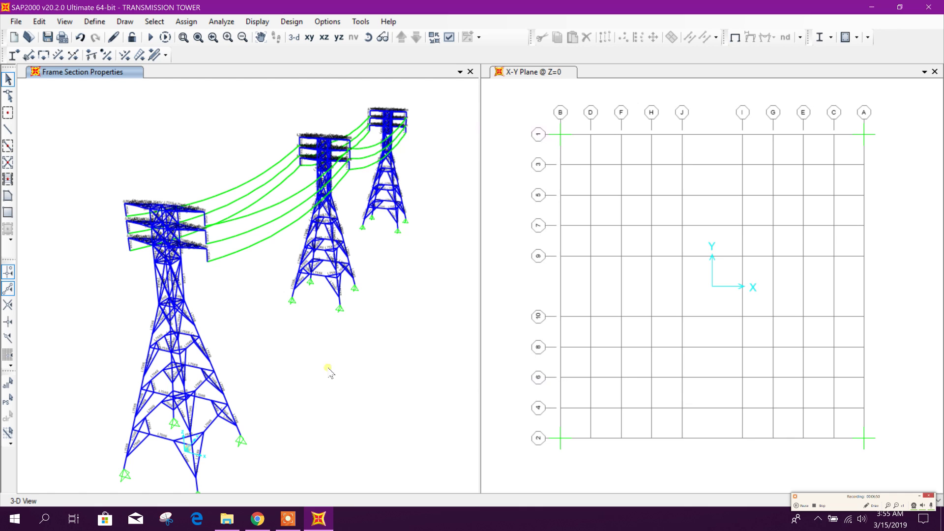
click(151, 37)
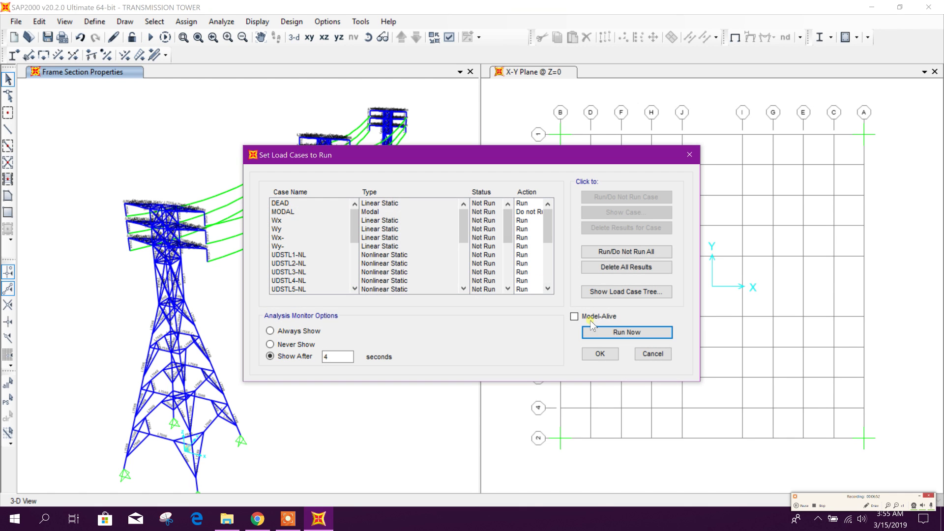
Run the analysis with L75X6 members to show the DEAD-case deformed tower shape
click(614, 331)
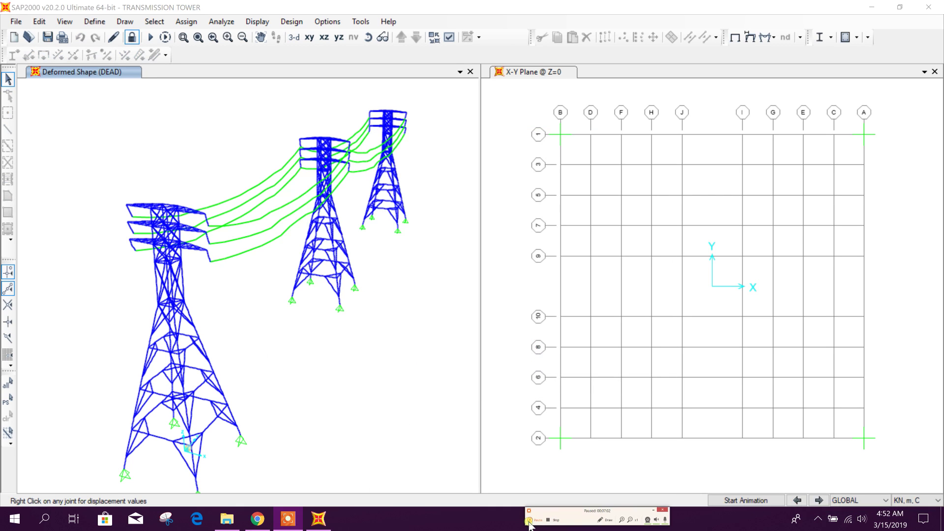
click(529, 520)
scroll(378, 303, down, 1)
scroll(379, 304, up, 1)
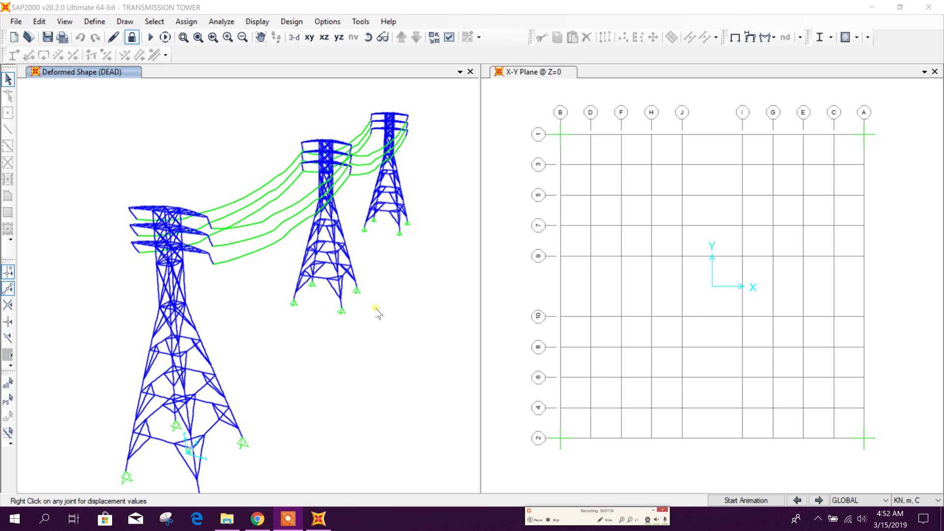
middle_drag(385, 347, 382, 327)
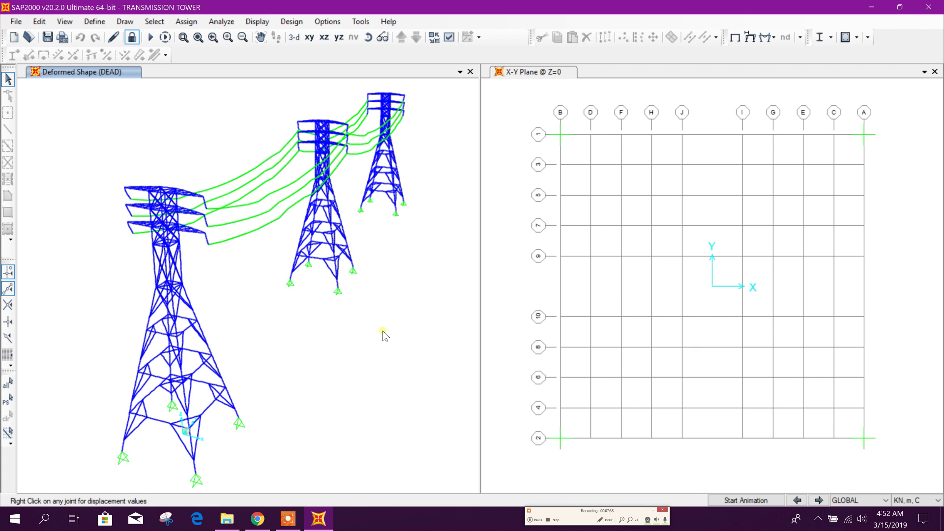
middle_drag(386, 330, 382, 344)
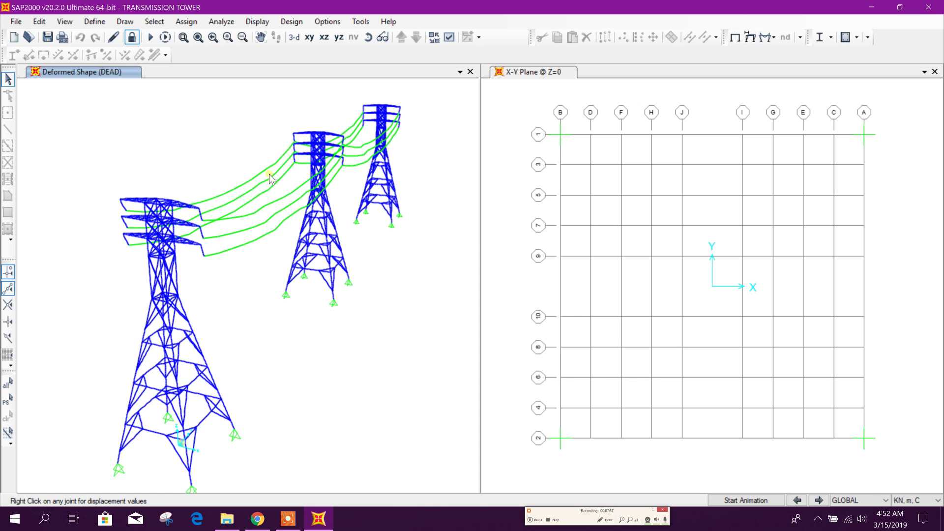
right_click(372, 197)
right_click(316, 143)
right_click(301, 129)
middle_drag(282, 336, 289, 316)
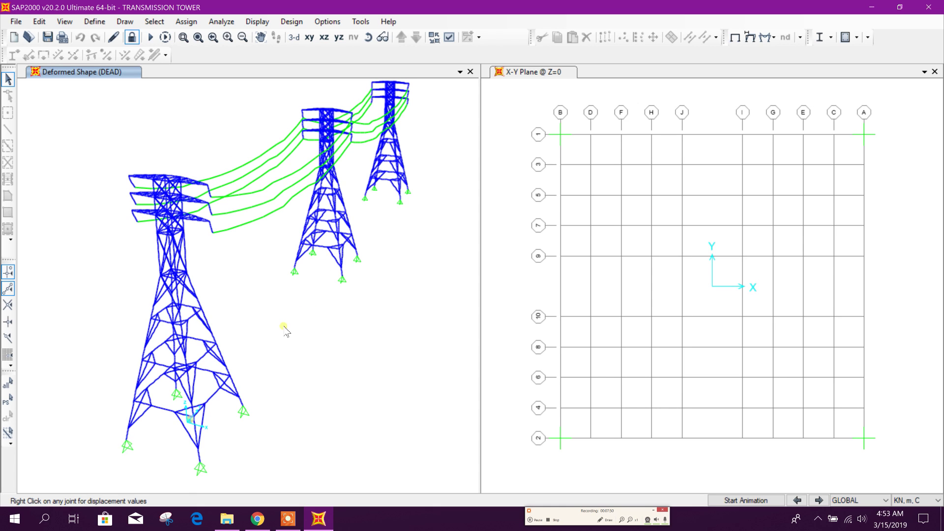
middle_drag(350, 355, 343, 354)
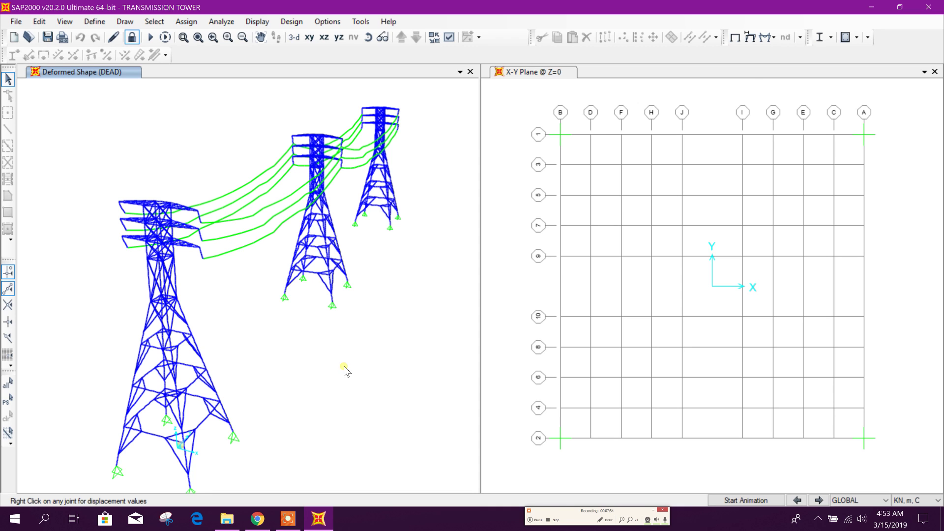
Run the steel design check and inspect the tower's stress-ratio colours up to the cross-arms
click(818, 40)
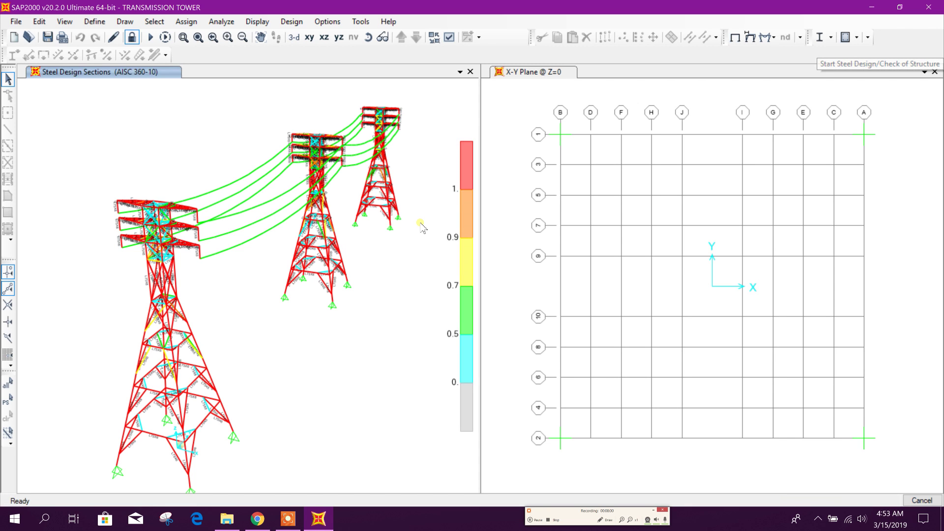
scroll(172, 360, up, 2)
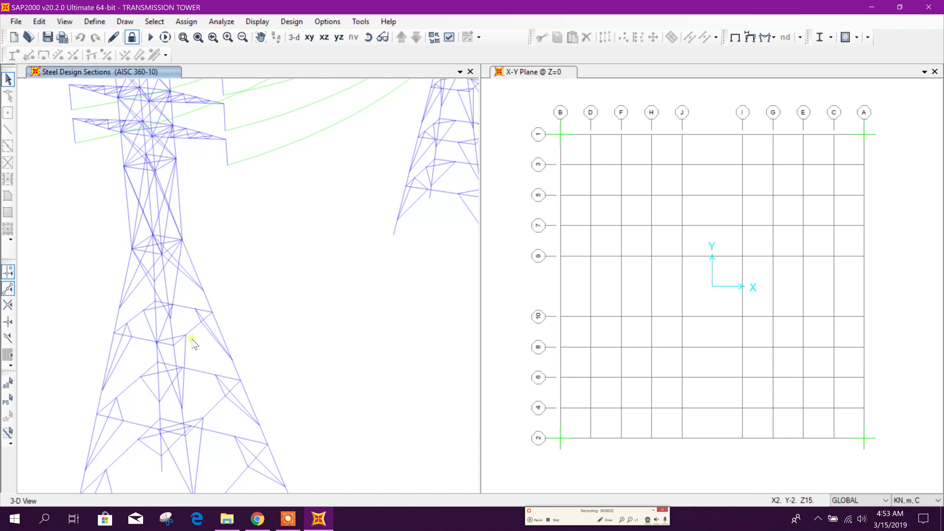
scroll(202, 329, up, 2)
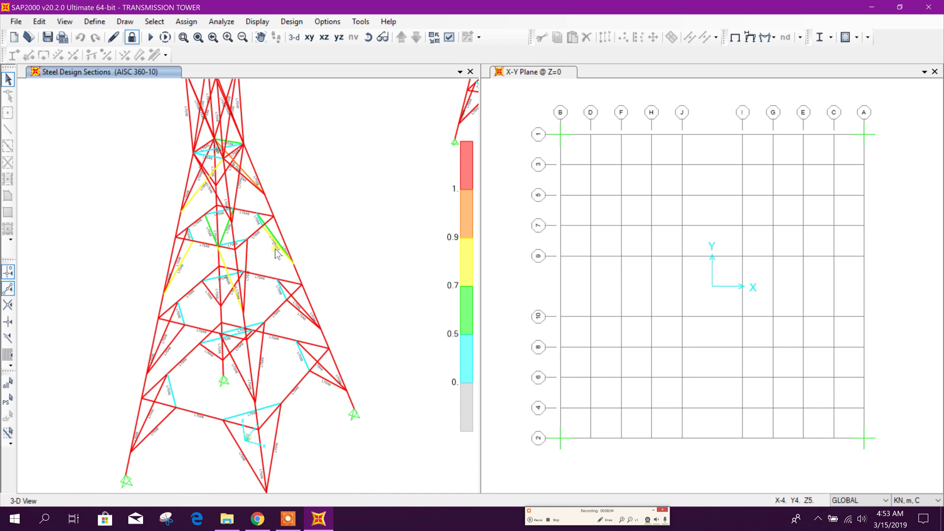
scroll(250, 253, up, 2)
middle_drag(251, 332, 309, 256)
middle_drag(174, 343, 232, 265)
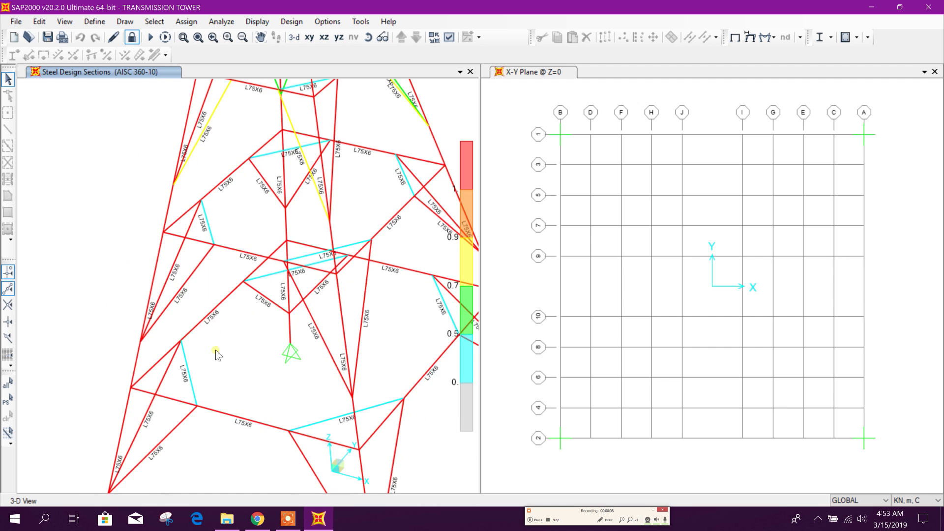
middle_drag(216, 354, 316, 362)
middle_drag(301, 211, 317, 244)
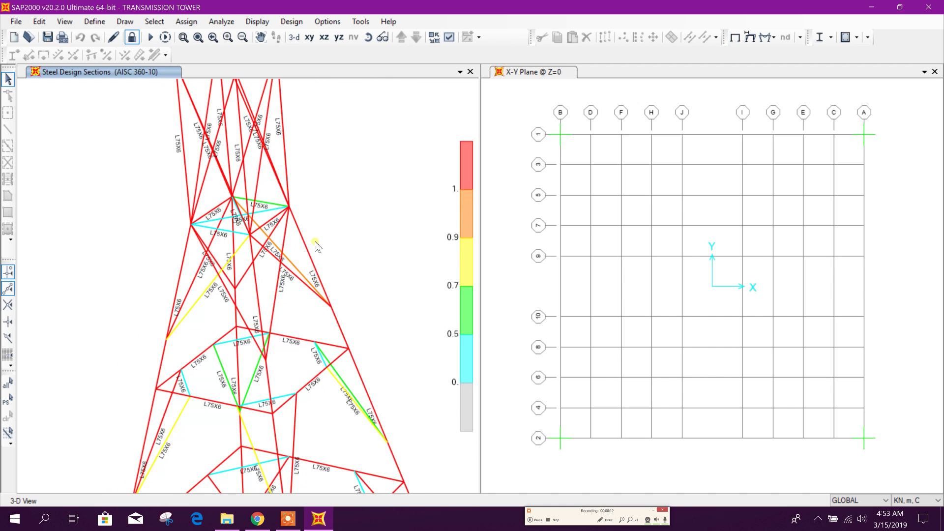
middle_drag(278, 275, 287, 421)
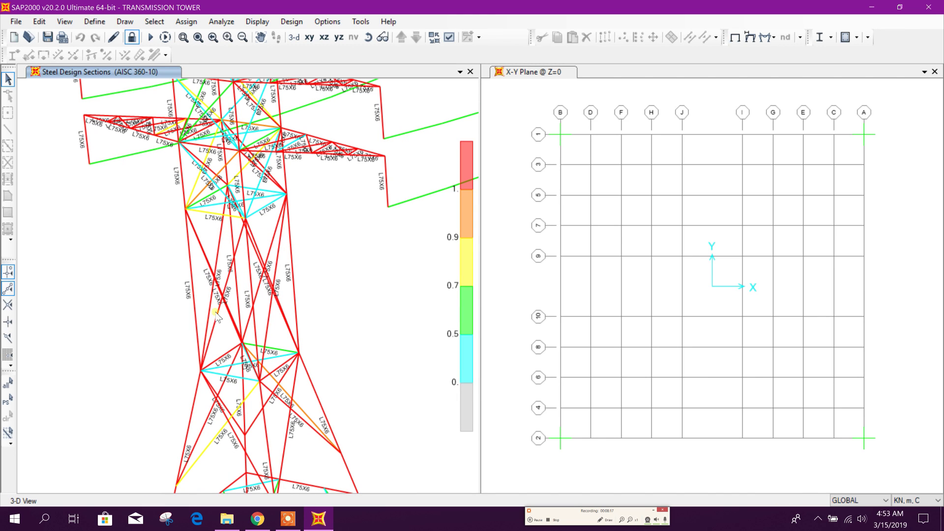
Look over the colour-coded bracing and towers, then return to the undeformed 3-D model
middle_drag(198, 346, 219, 289)
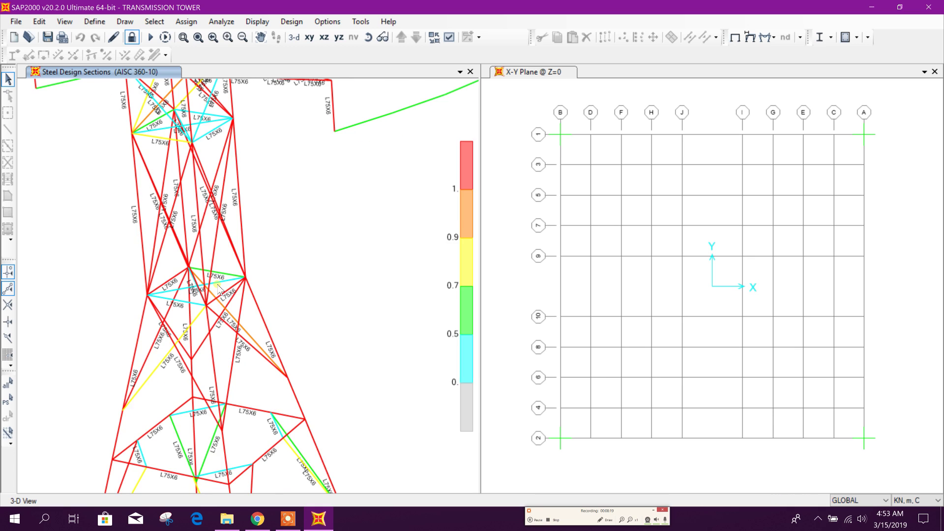
scroll(203, 215, down, 6)
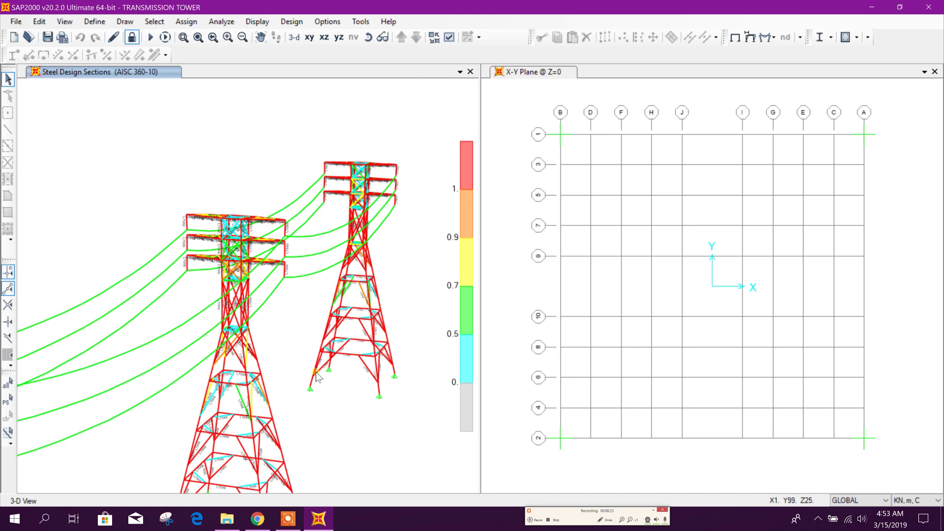
scroll(365, 254, up, 3)
scroll(326, 316, up, 2)
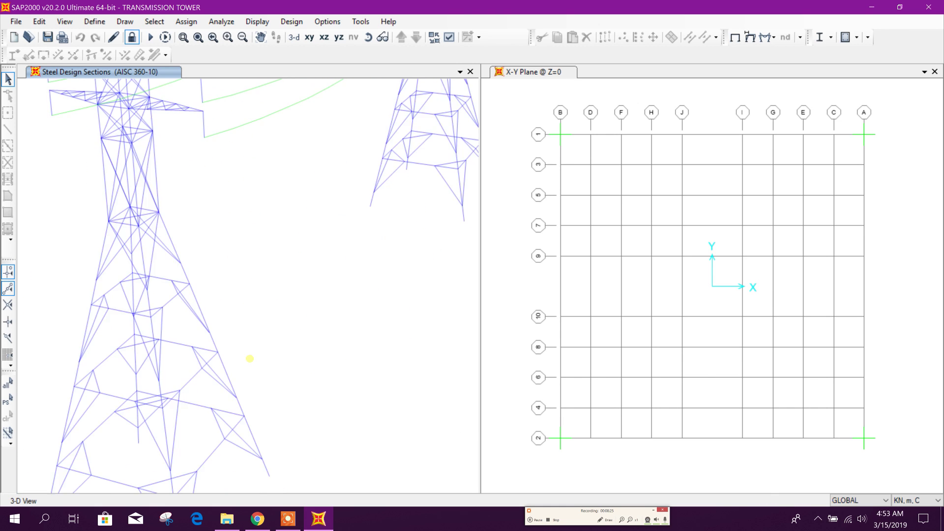
scroll(268, 311, down, 3)
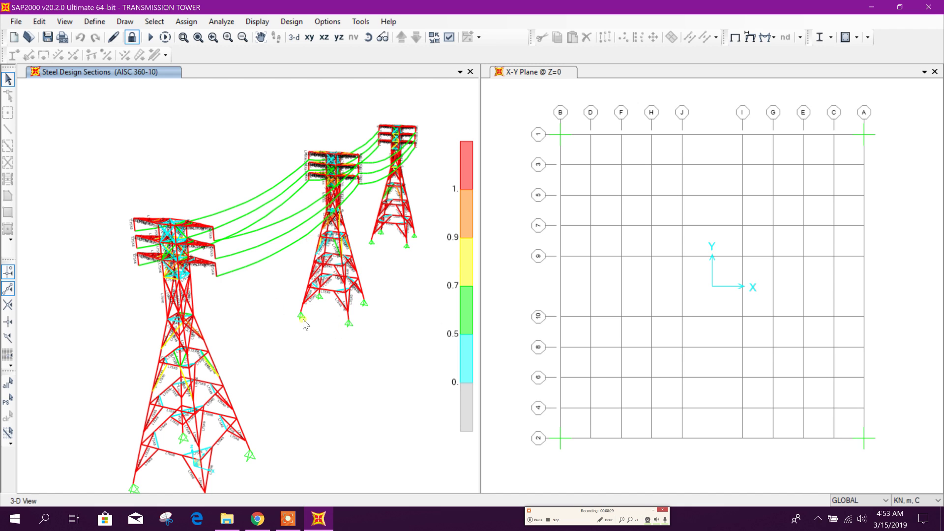
middle_drag(306, 363, 350, 284)
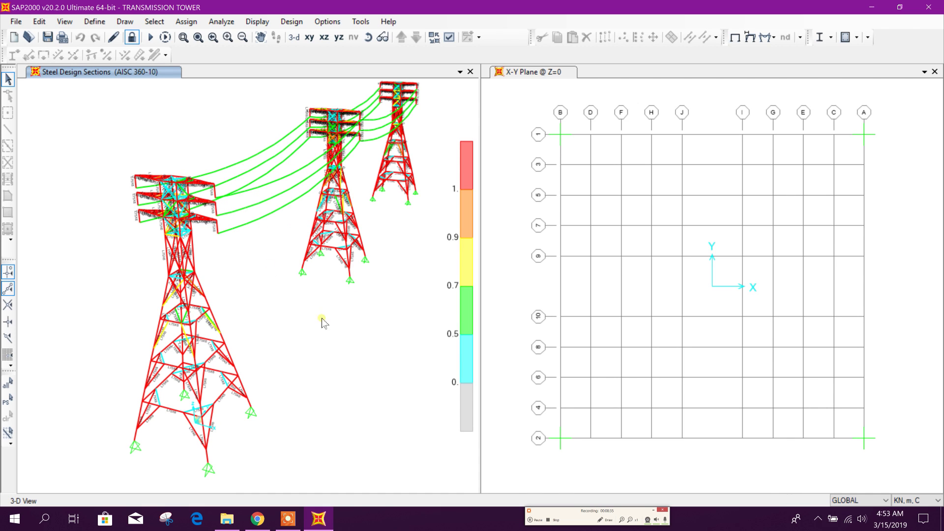
middle_drag(342, 326, 331, 346)
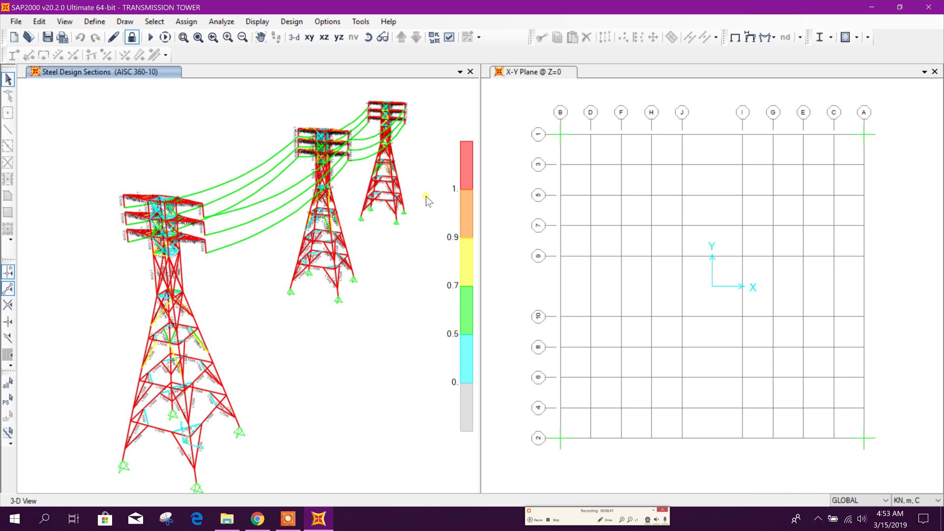
click(734, 38)
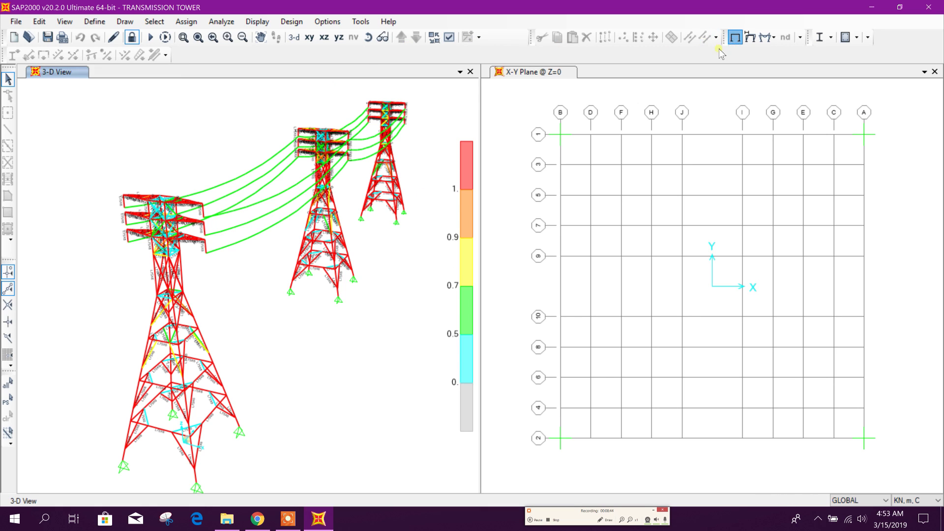
Close the X-Y plan window, then rotate and zoom the 3-D view to frame the three towers
click(935, 71)
click(368, 37)
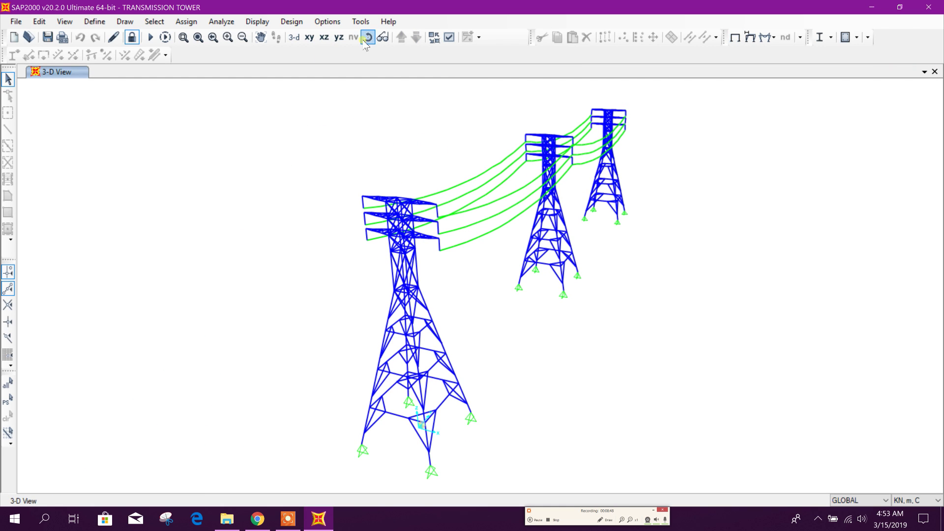
drag(529, 295, 425, 342)
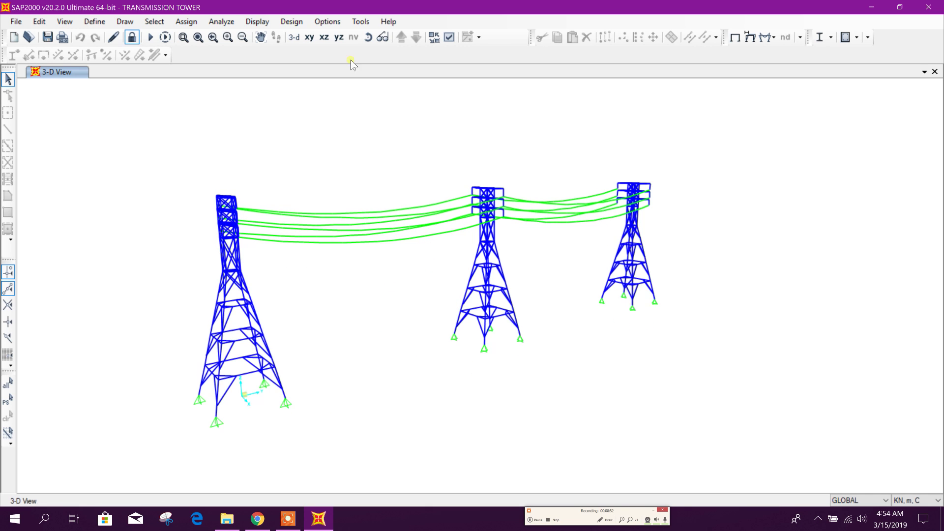
click(227, 37)
click(229, 38)
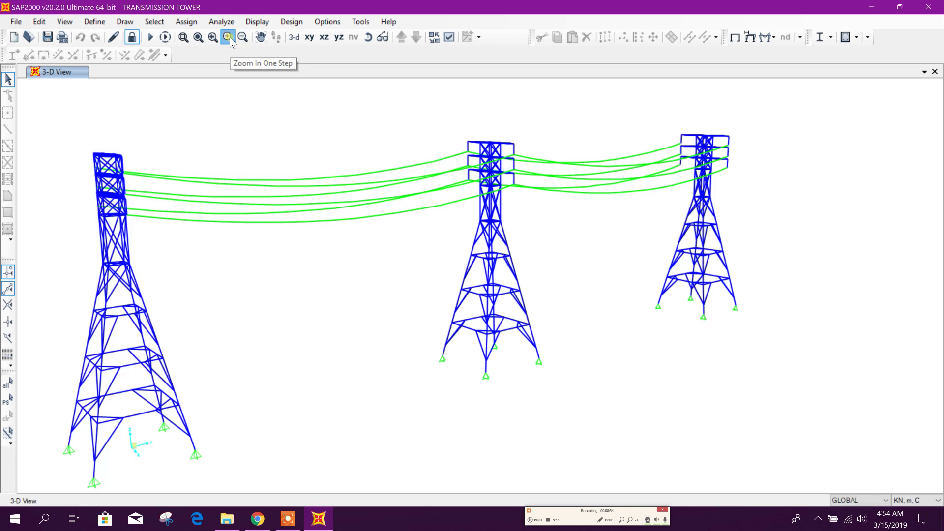
click(368, 37)
drag(428, 290, 433, 319)
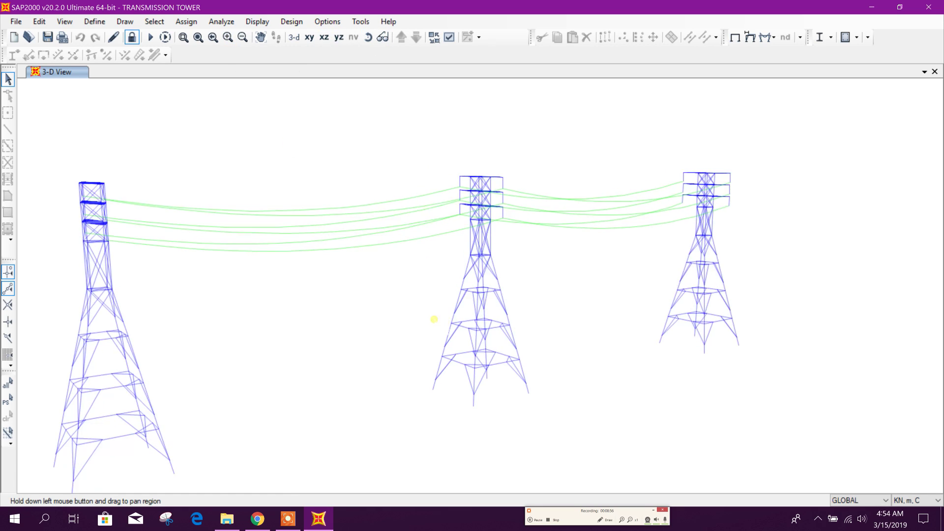